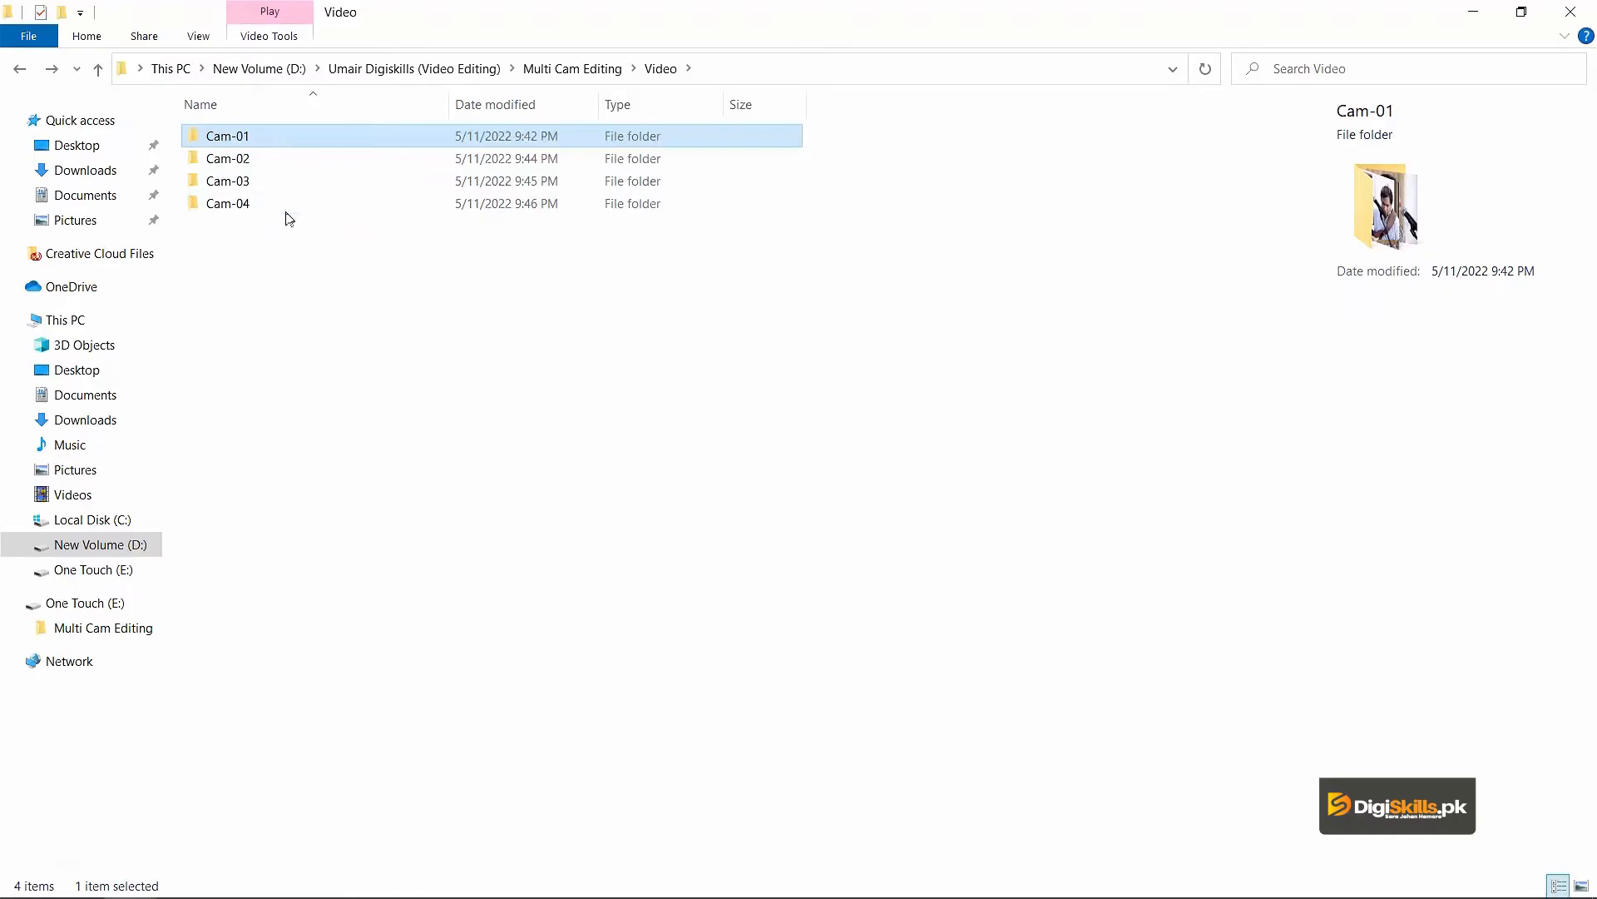
Examine the contents of the Video and Audio folders inside Multi Cam Editing.
{"action": "mouse_move", "coordinate": [305, 205]}
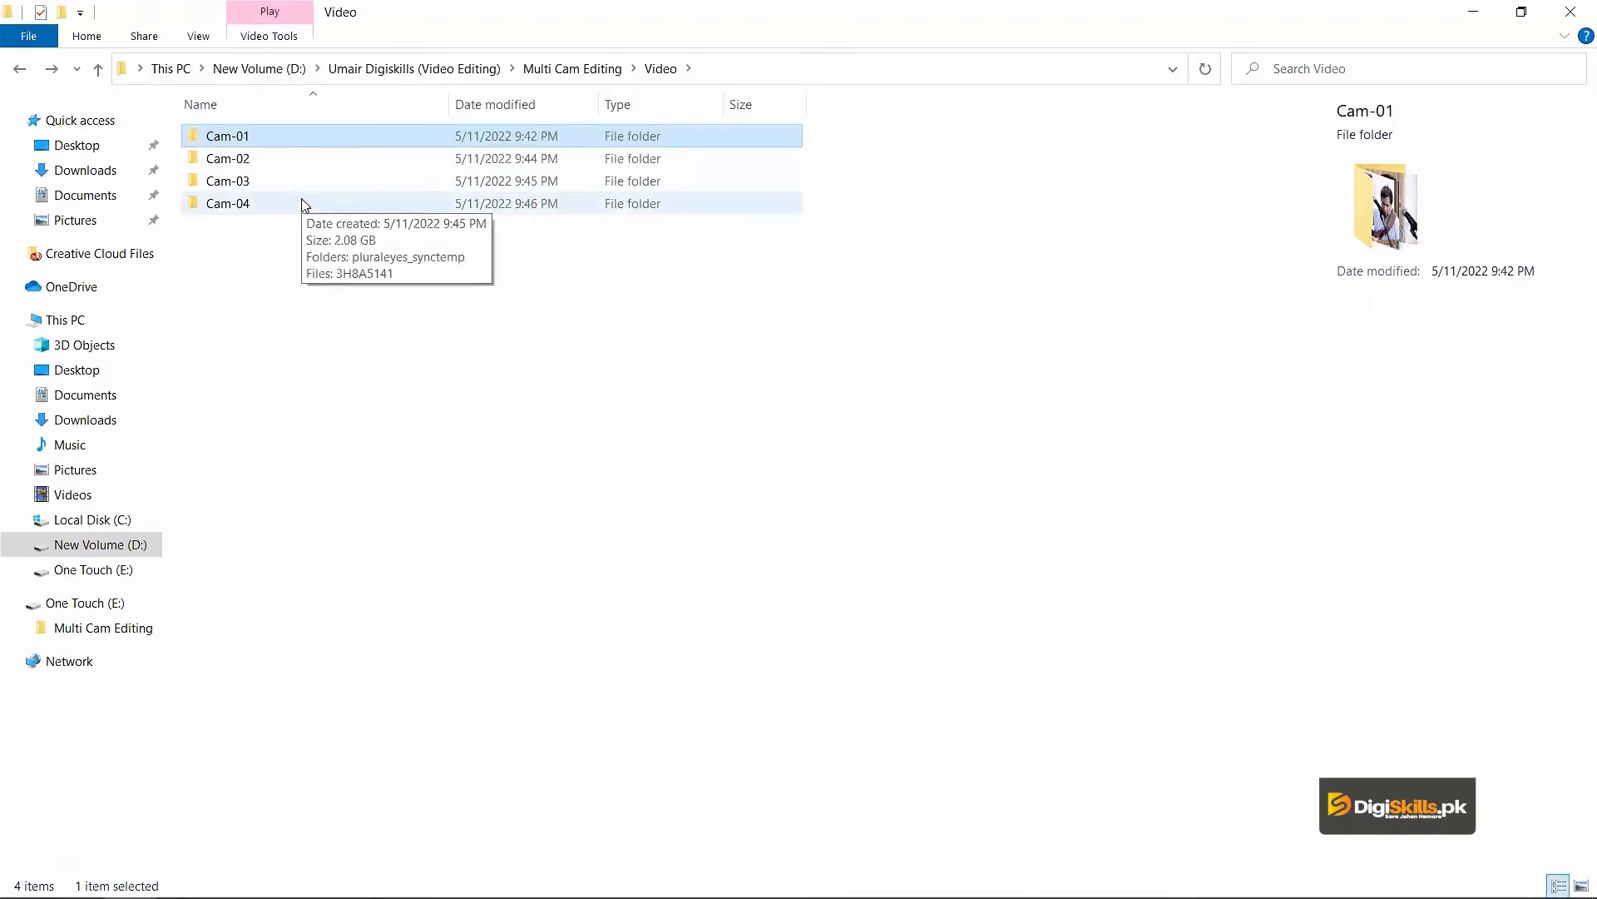
{"action": "left_click", "coordinate": [250, 250]}
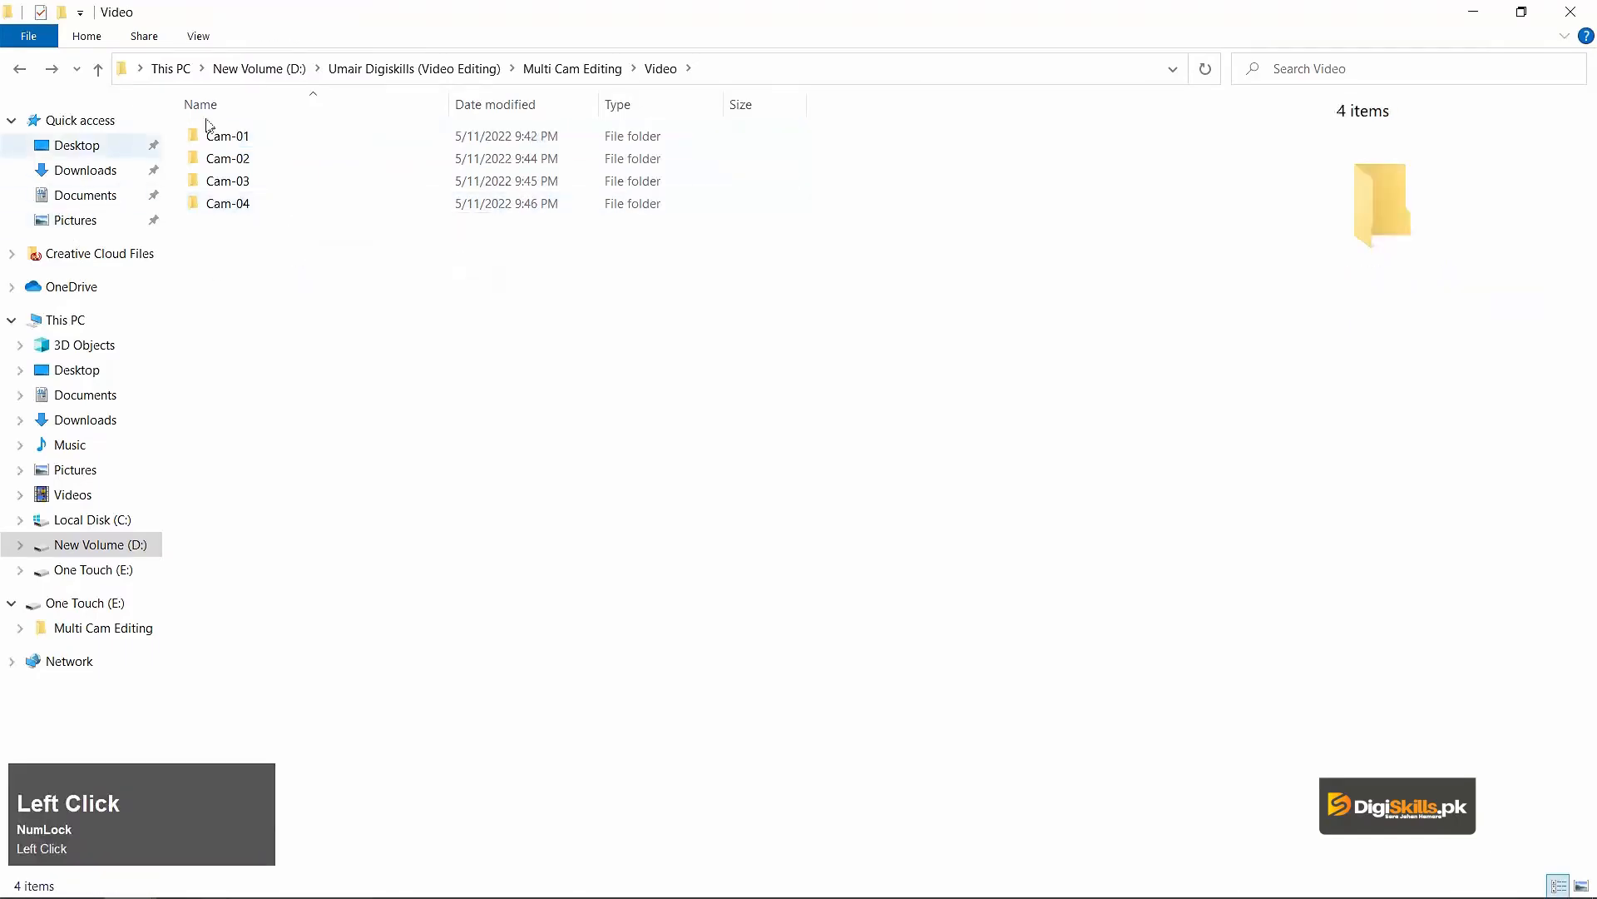
{"action": "left_click", "coordinate": [574, 68]}
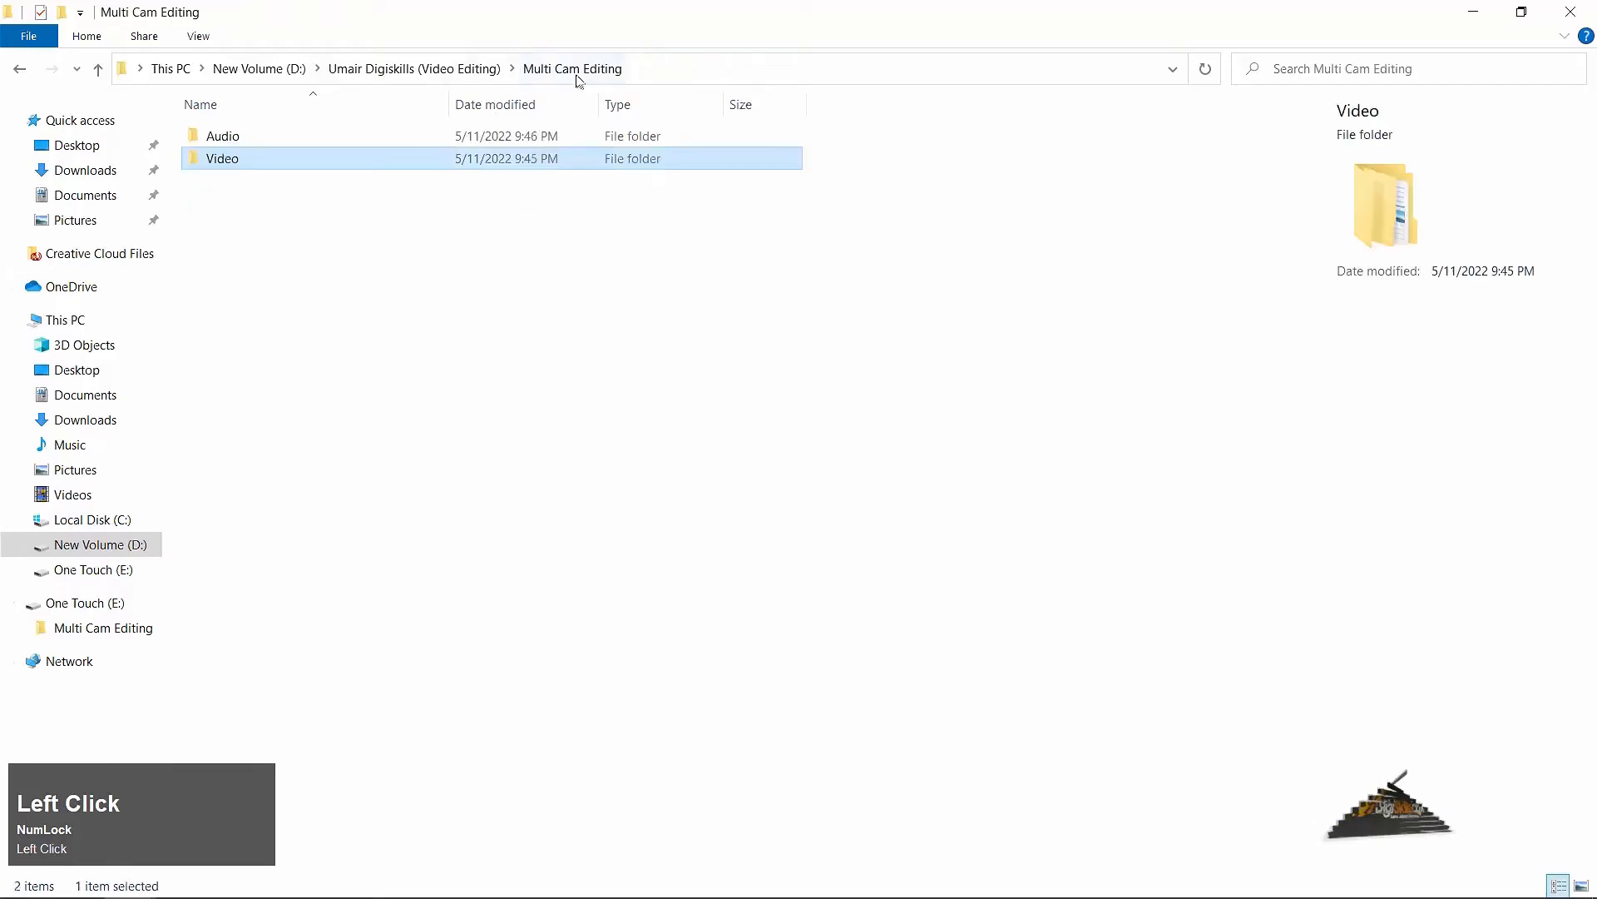
{"action": "double_click", "coordinate": [223, 139]}
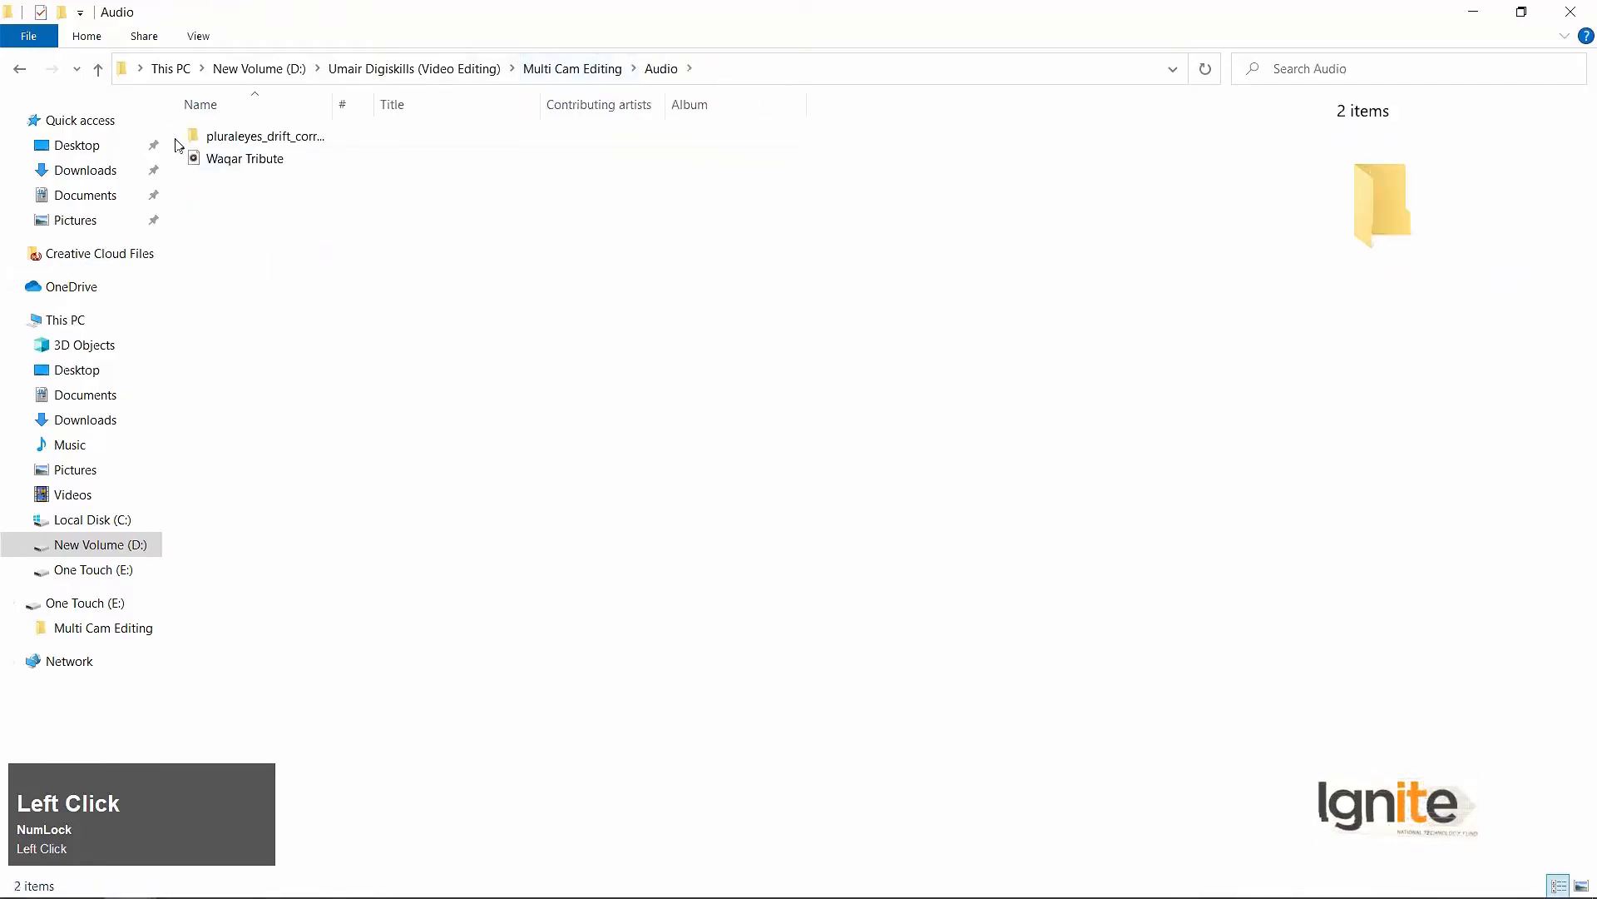
{"action": "left_click", "coordinate": [18, 71]}
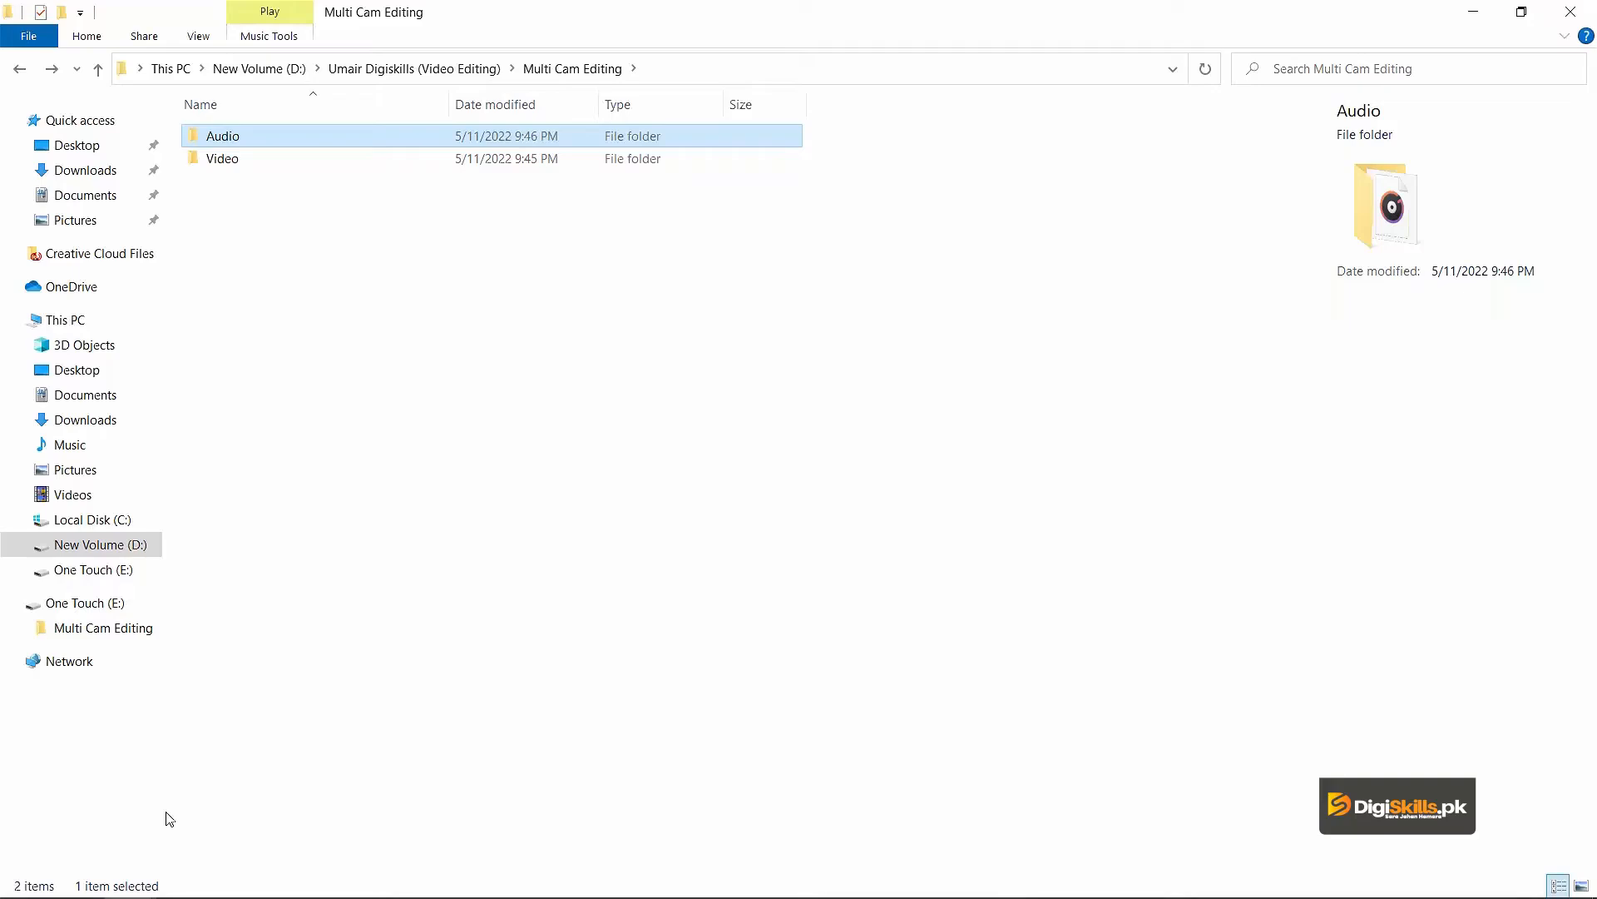
Launch PluralEyes 4.
{"action": "key", "text": "super"}
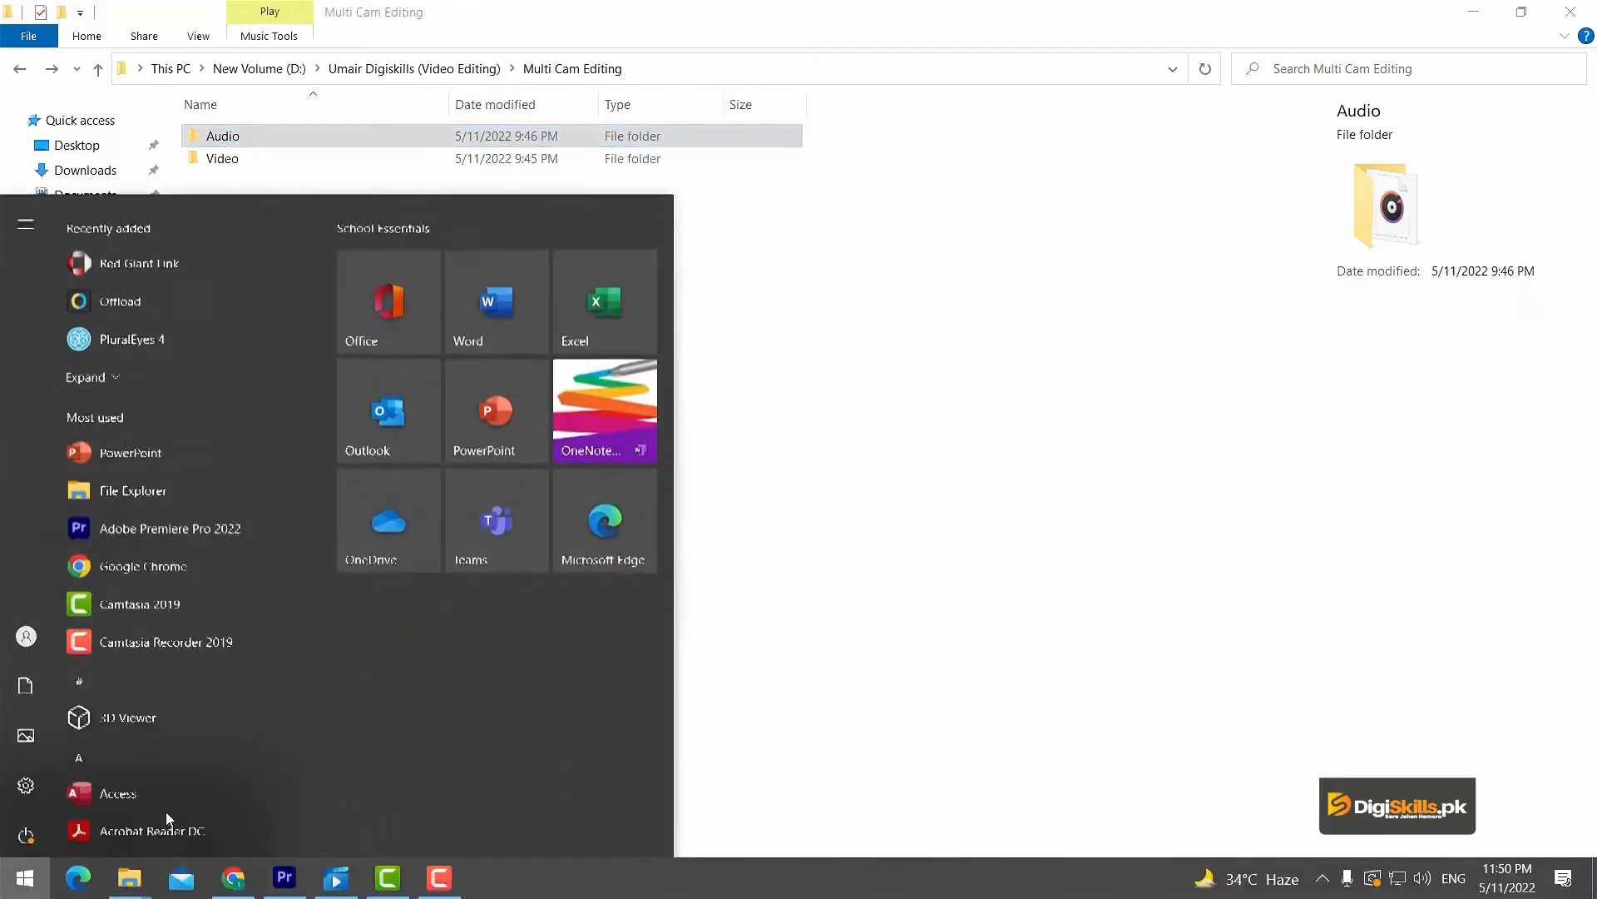
{"action": "type", "text": "plural"}
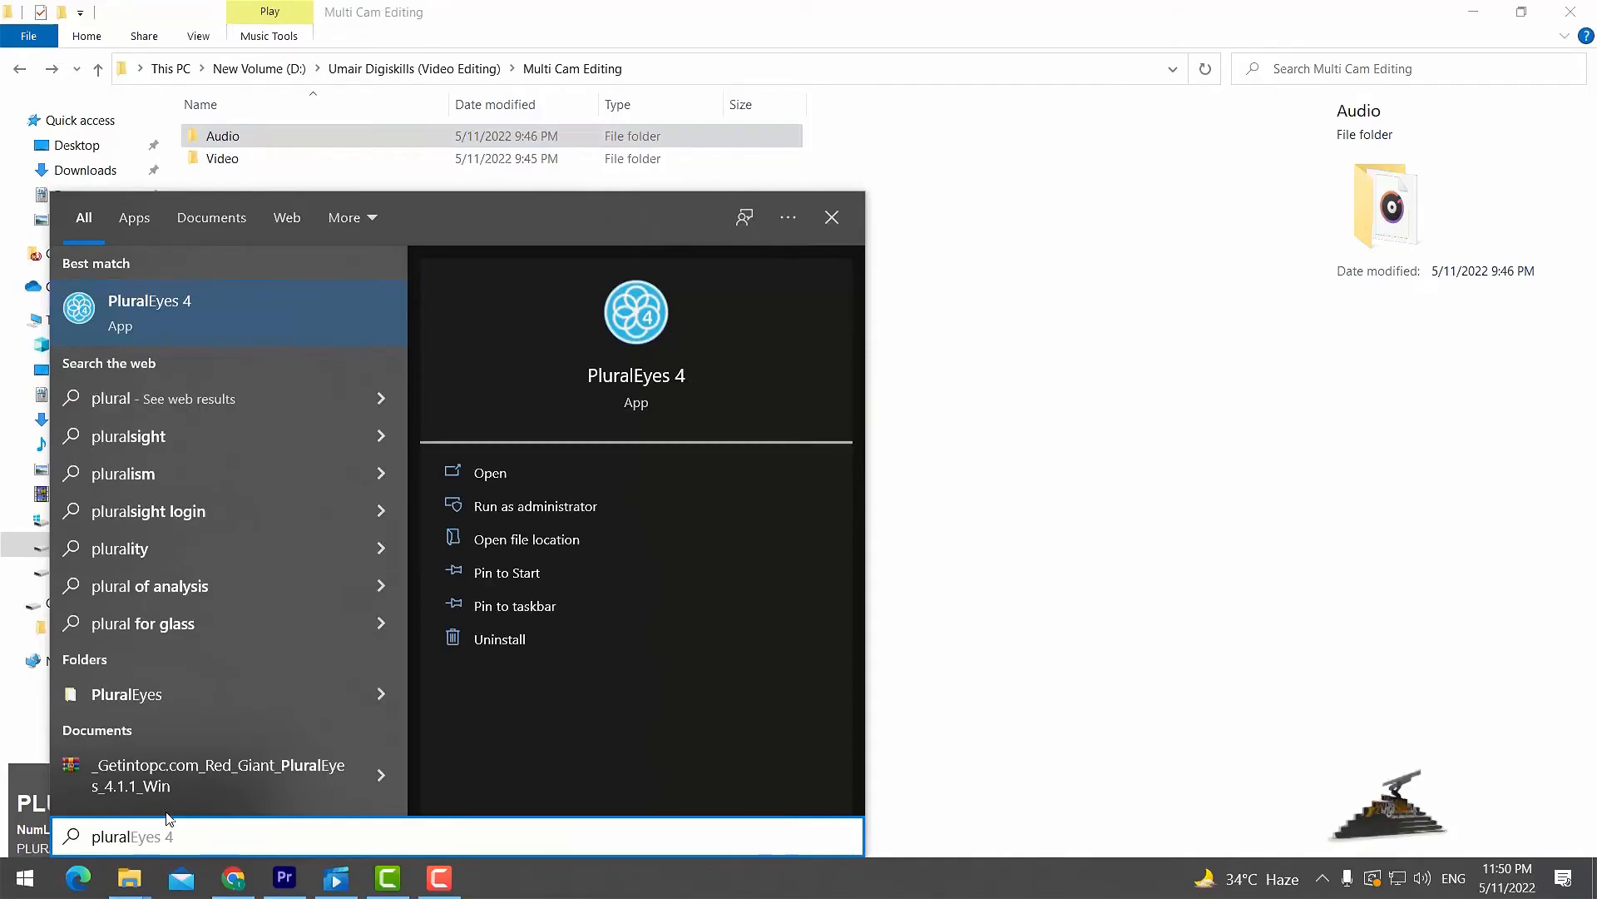
{"action": "key", "text": "Return"}
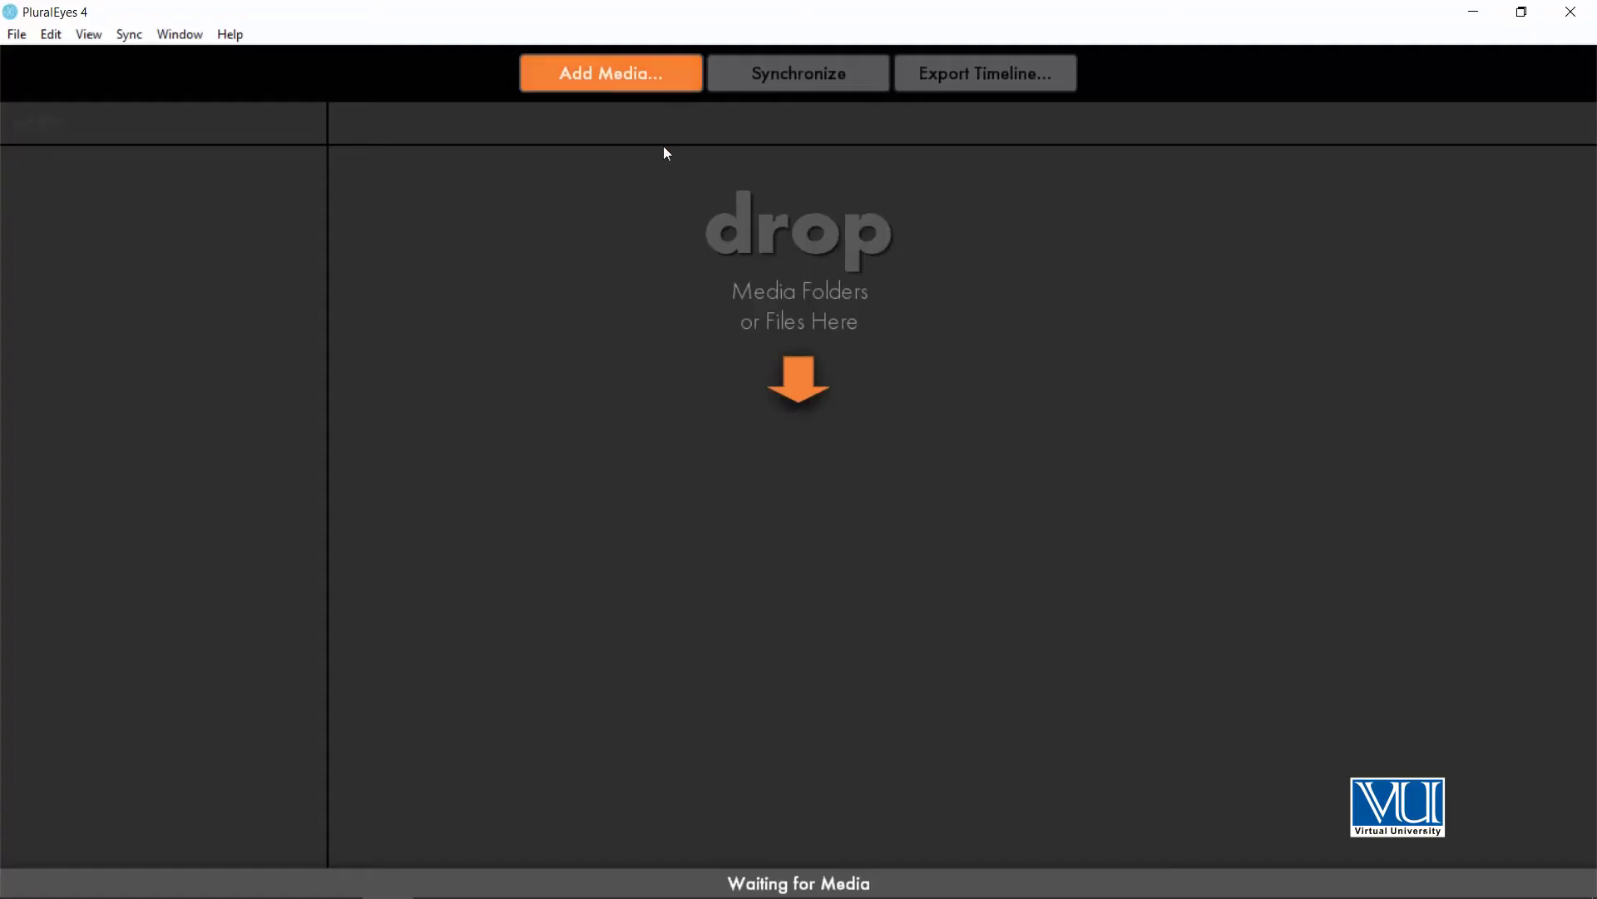
Add both Cam-01 clips, BA2A1389 and BA2A1390, from the Video folder to PluralEyes as the first camera track.
{"action": "key", "text": "alt+Tab"}
{"action": "left_click_drag", "start_coordinate": [532, 20], "coordinate": [1046, 184]}
{"action": "double_click", "coordinate": [827, 334]}
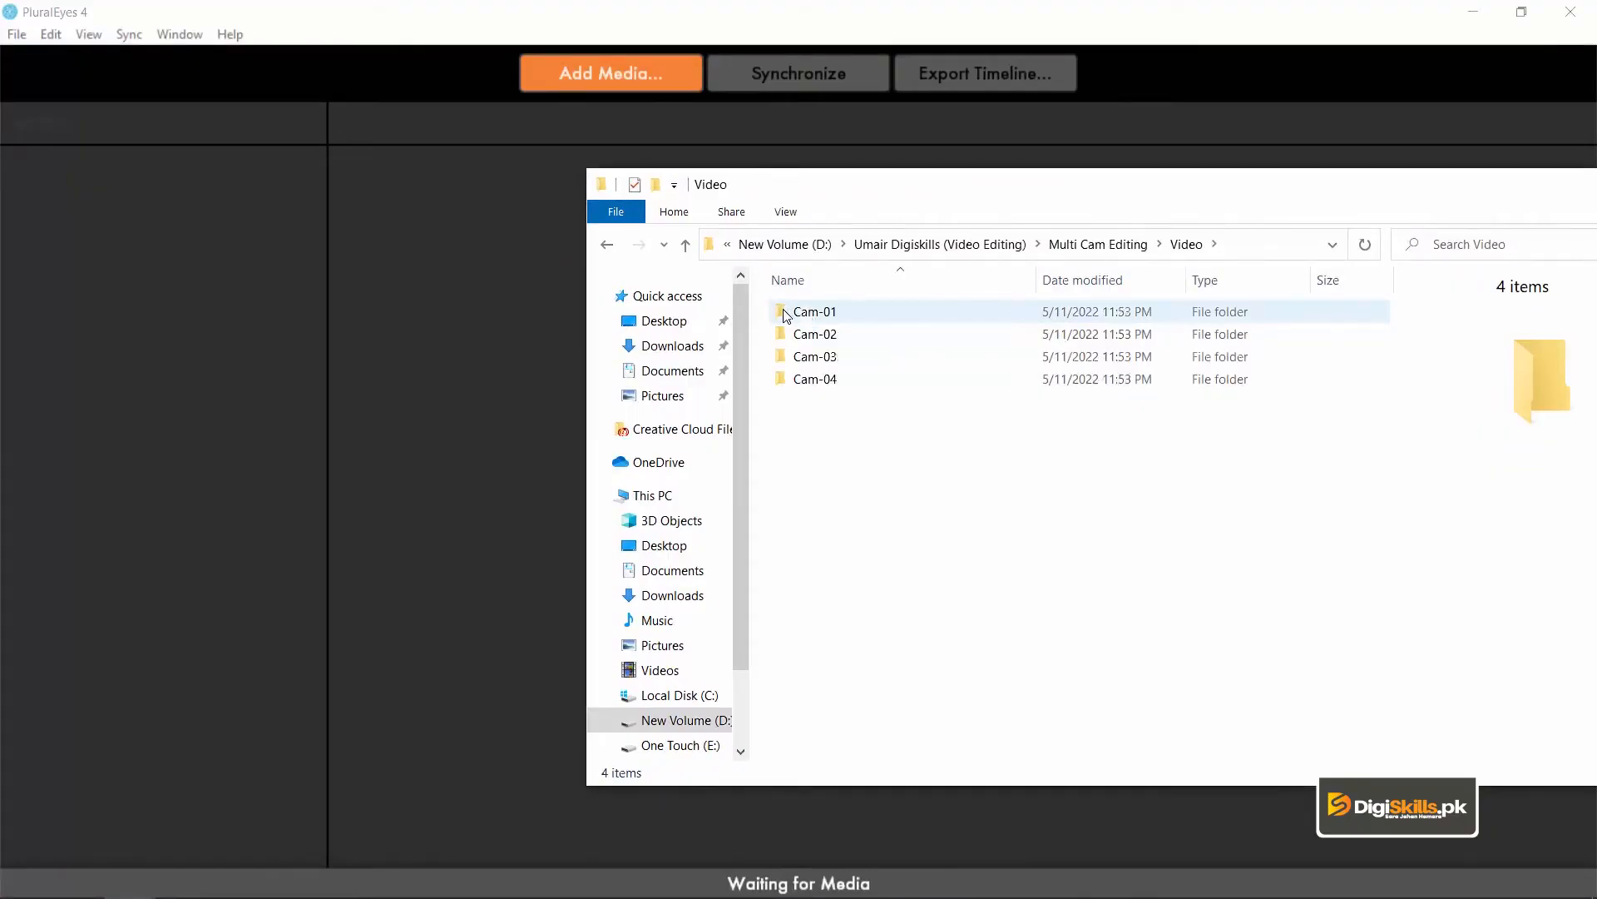
{"action": "double_click", "coordinate": [787, 313]}
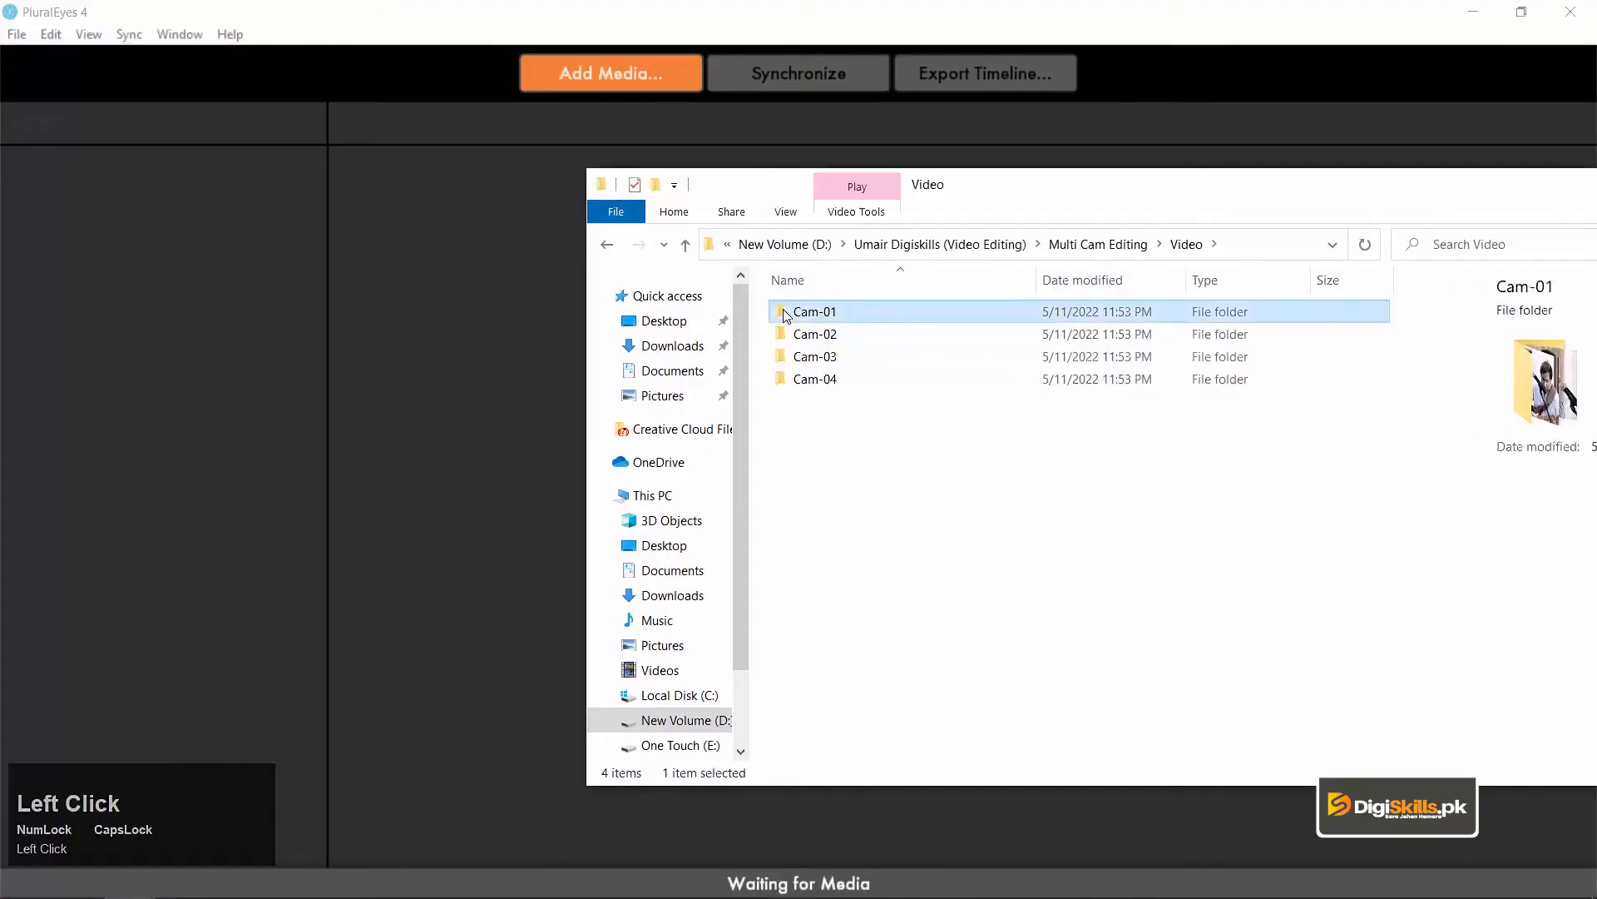
{"action": "left_click_drag", "start_coordinate": [1076, 450], "coordinate": [164, 236]}
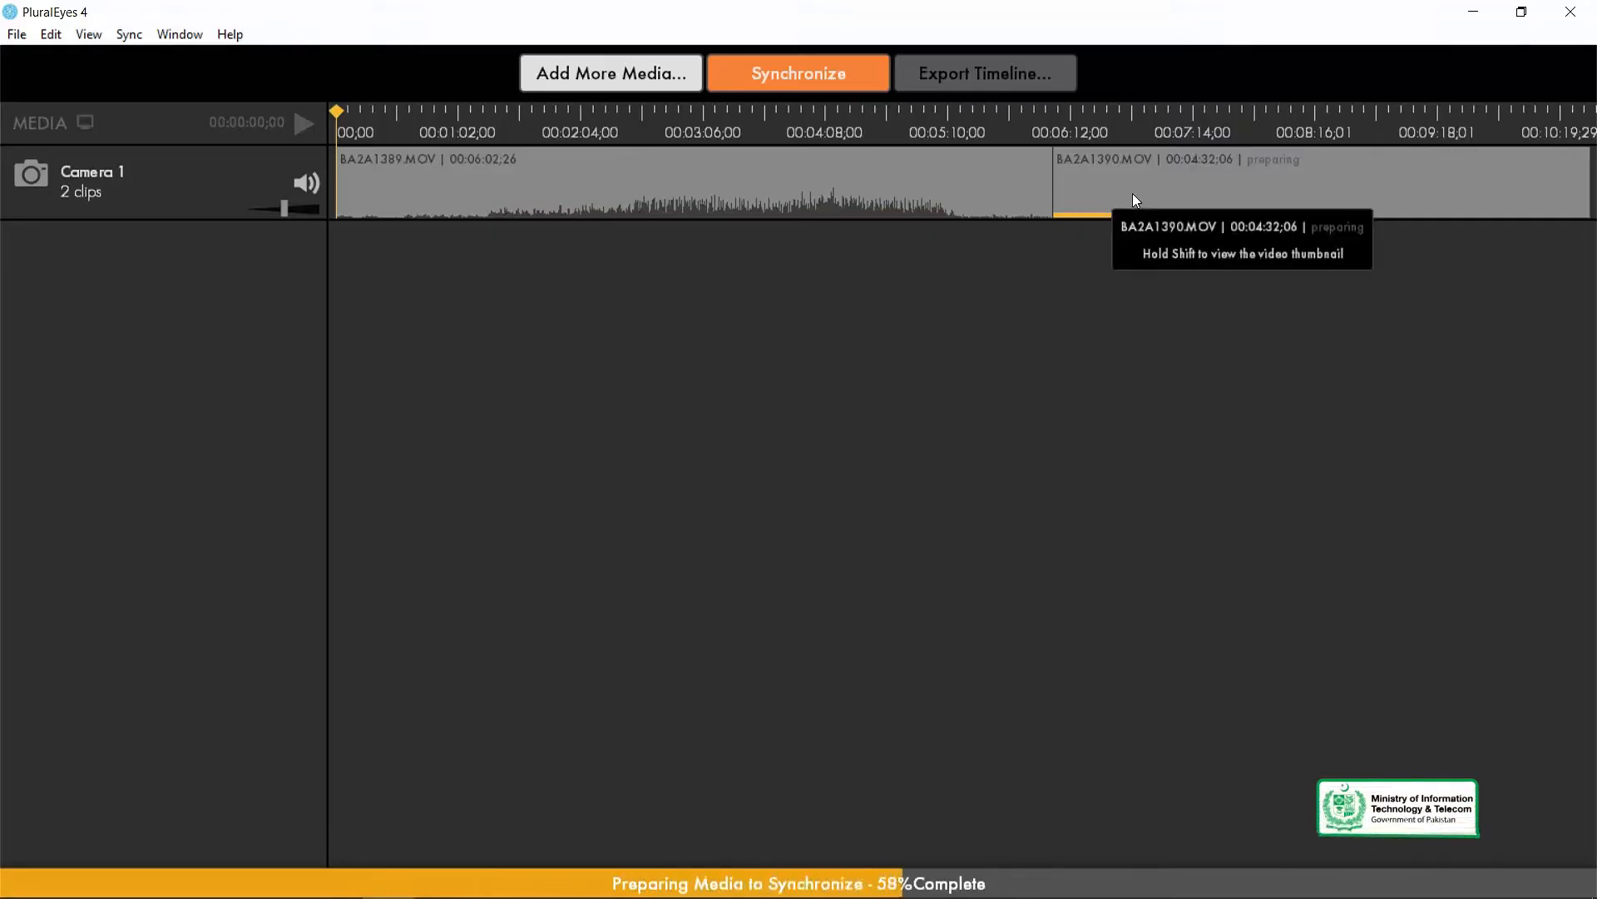
Add both Cam-02 clips, QE5C7276 and QE5C7277, as a second camera track below the first.
{"action": "key", "text": "minus"}
{"action": "key", "text": "minus"}
{"action": "key", "text": "minus"}
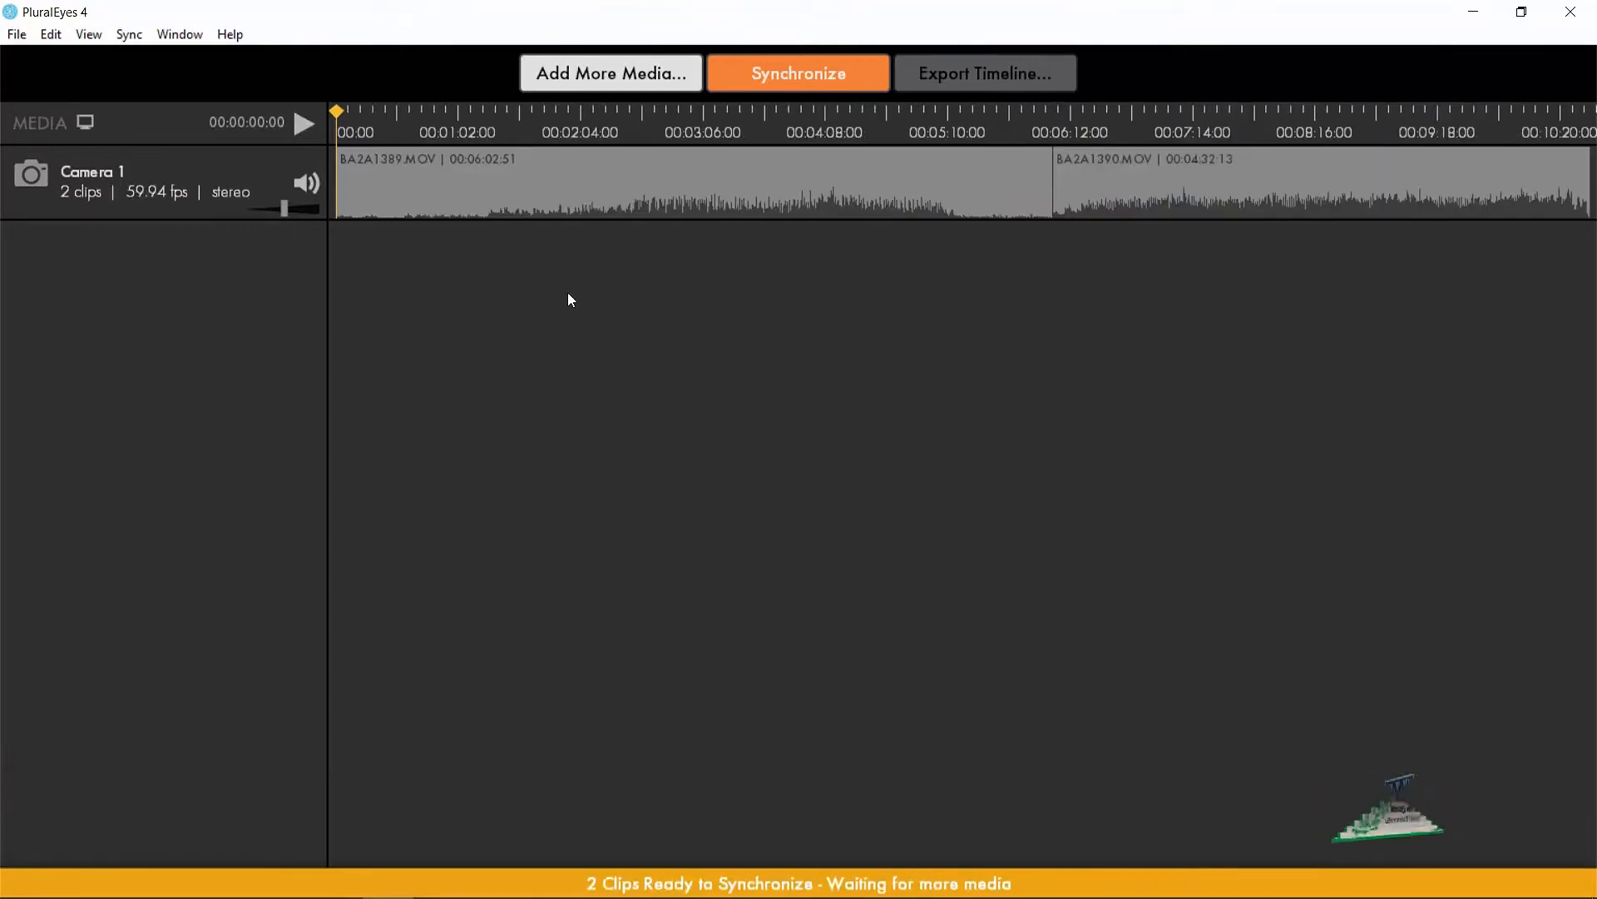
{"action": "key", "text": "minus"}
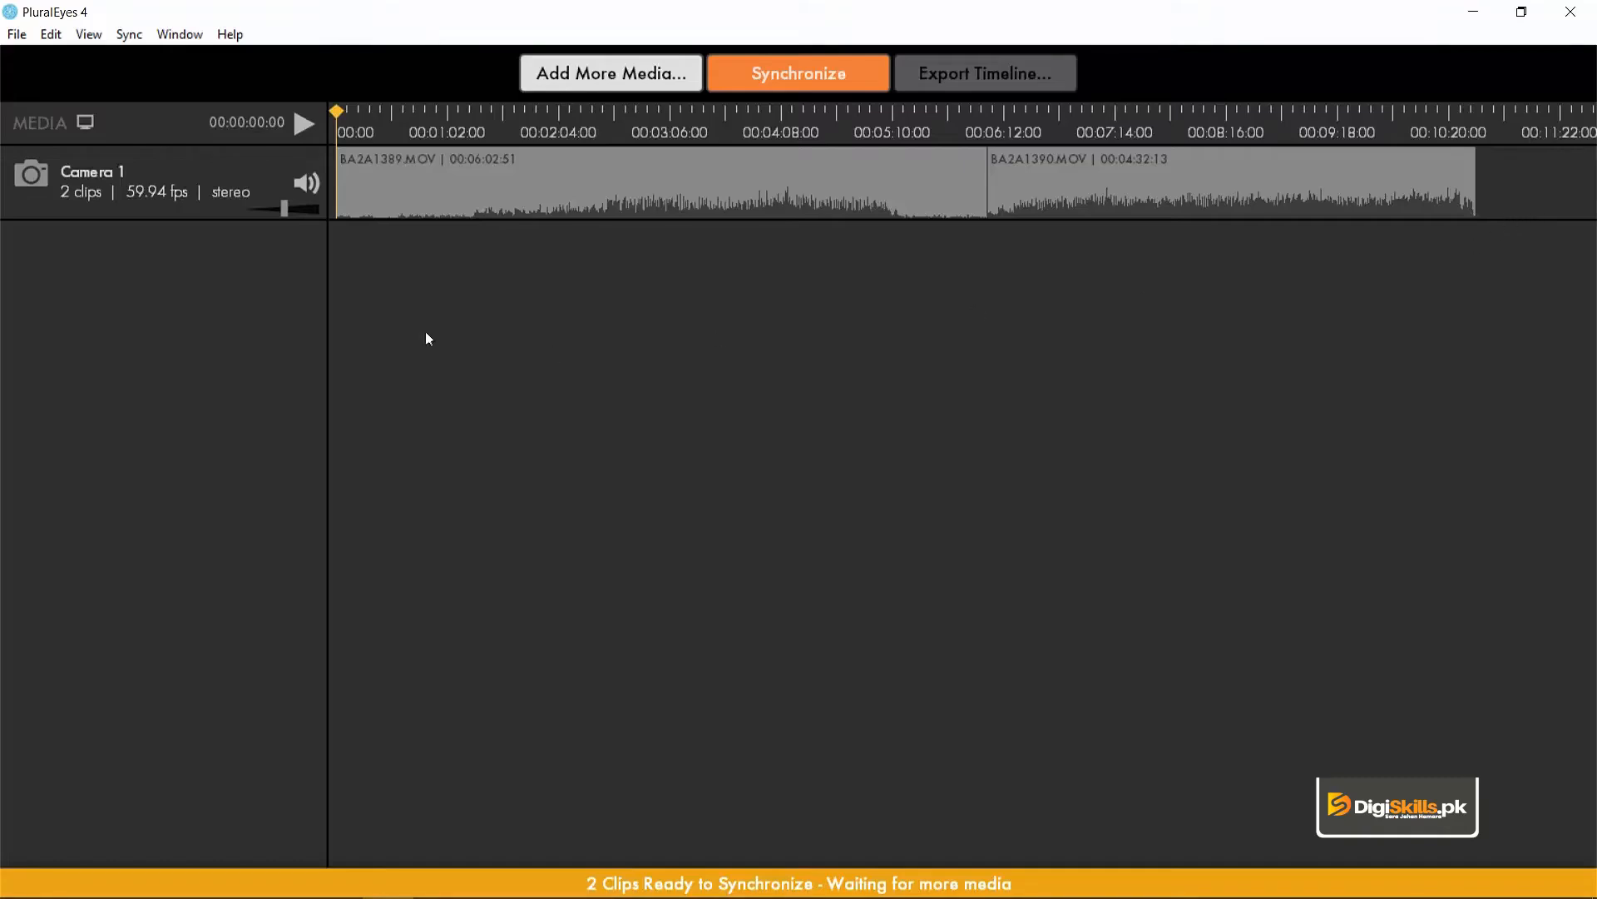
{"action": "key", "text": "alt+Tab"}
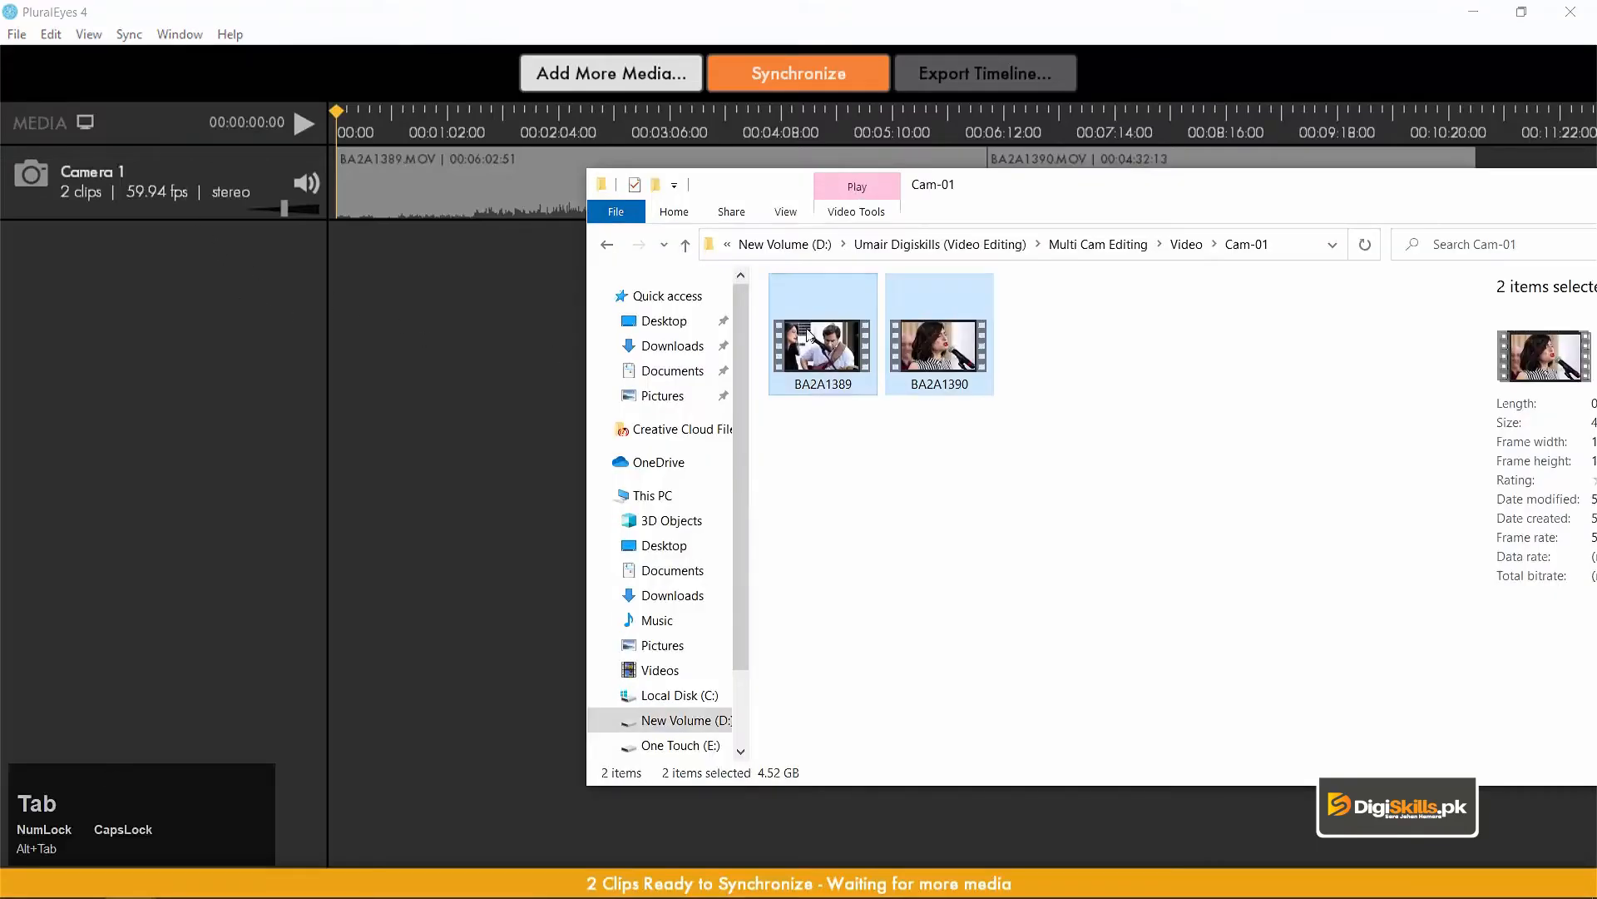
{"action": "left_click", "coordinate": [982, 463]}
{"action": "left_click", "coordinate": [608, 245]}
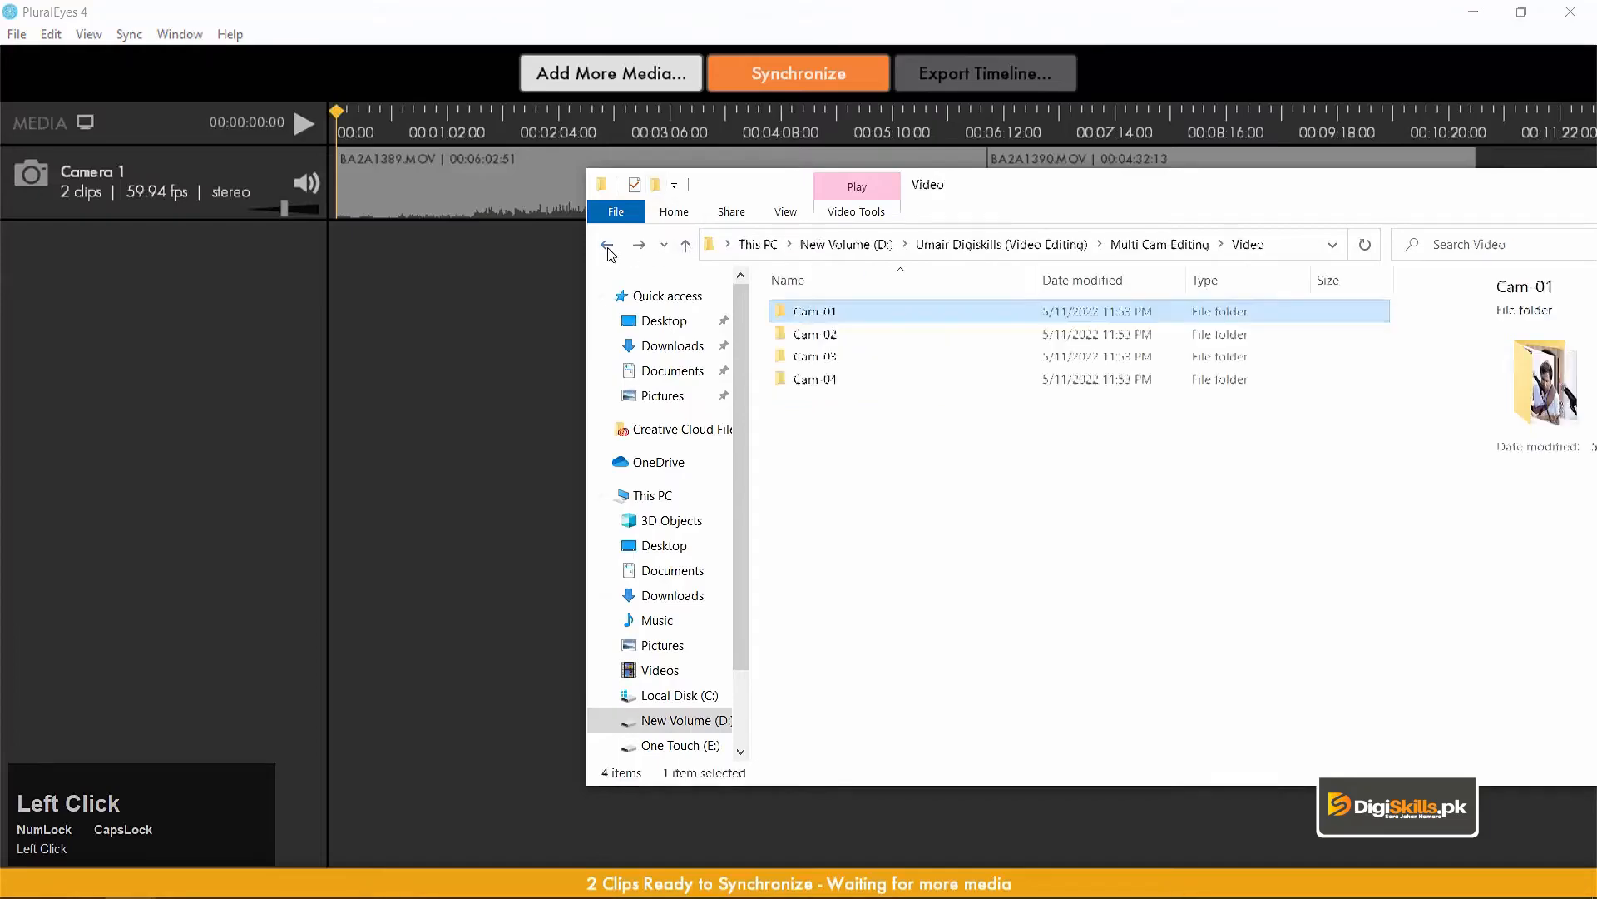
{"action": "double_click", "coordinate": [809, 336]}
{"action": "left_click_drag", "start_coordinate": [1110, 454], "coordinate": [113, 307]}
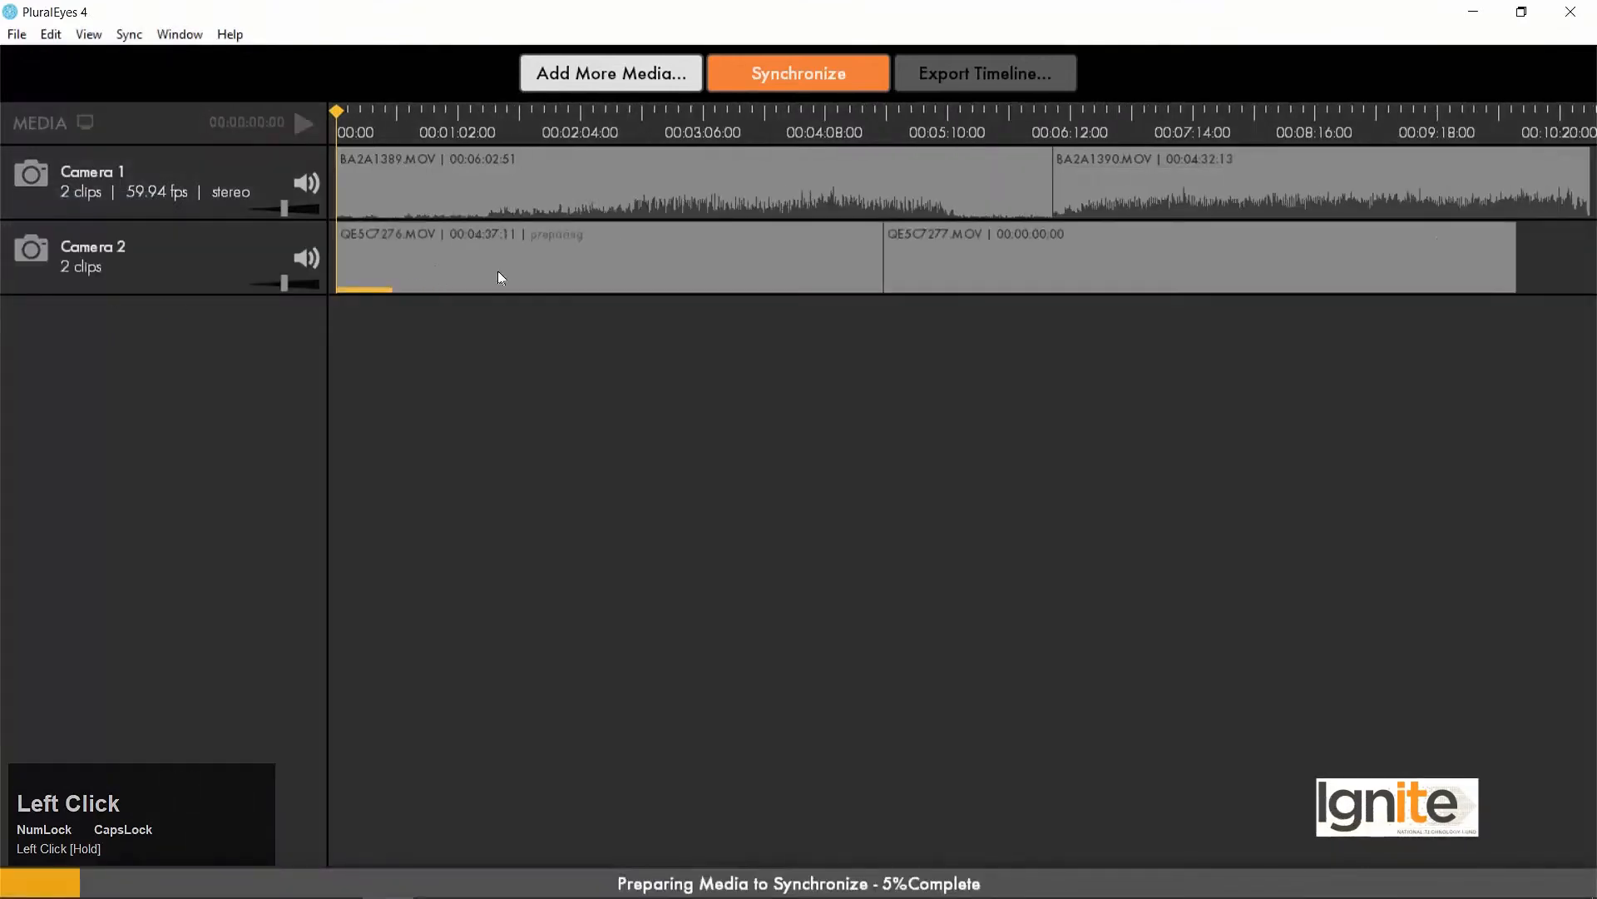
Add the Cam-03 clip MVI_0968 as a third camera track.
{"action": "key", "text": "alt+Tab"}
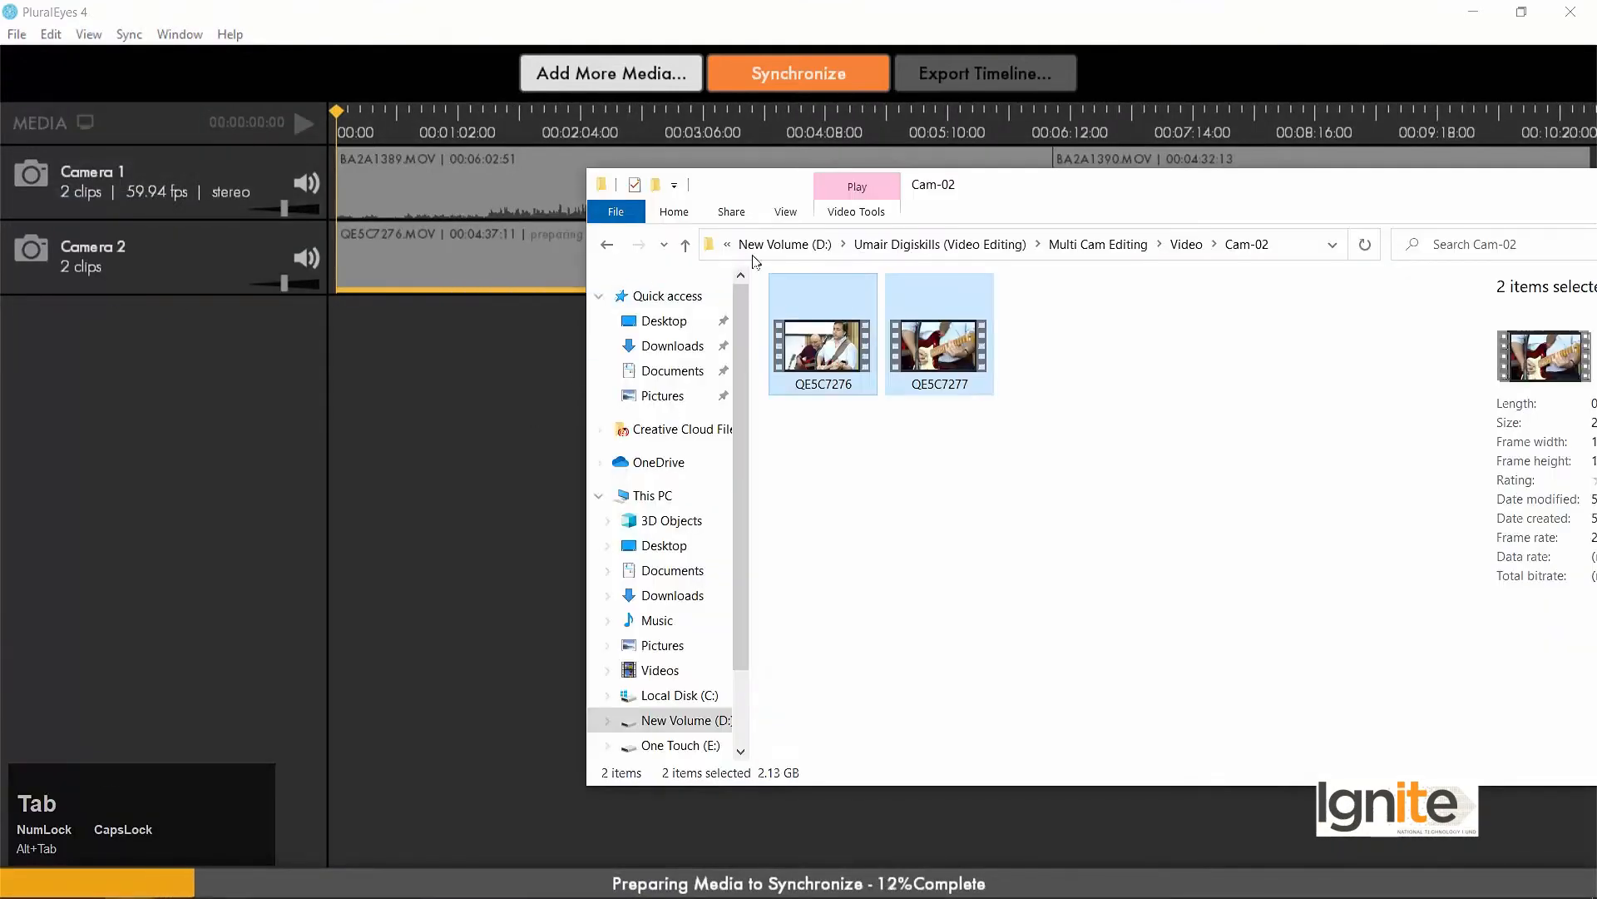
{"action": "left_click", "coordinate": [601, 246]}
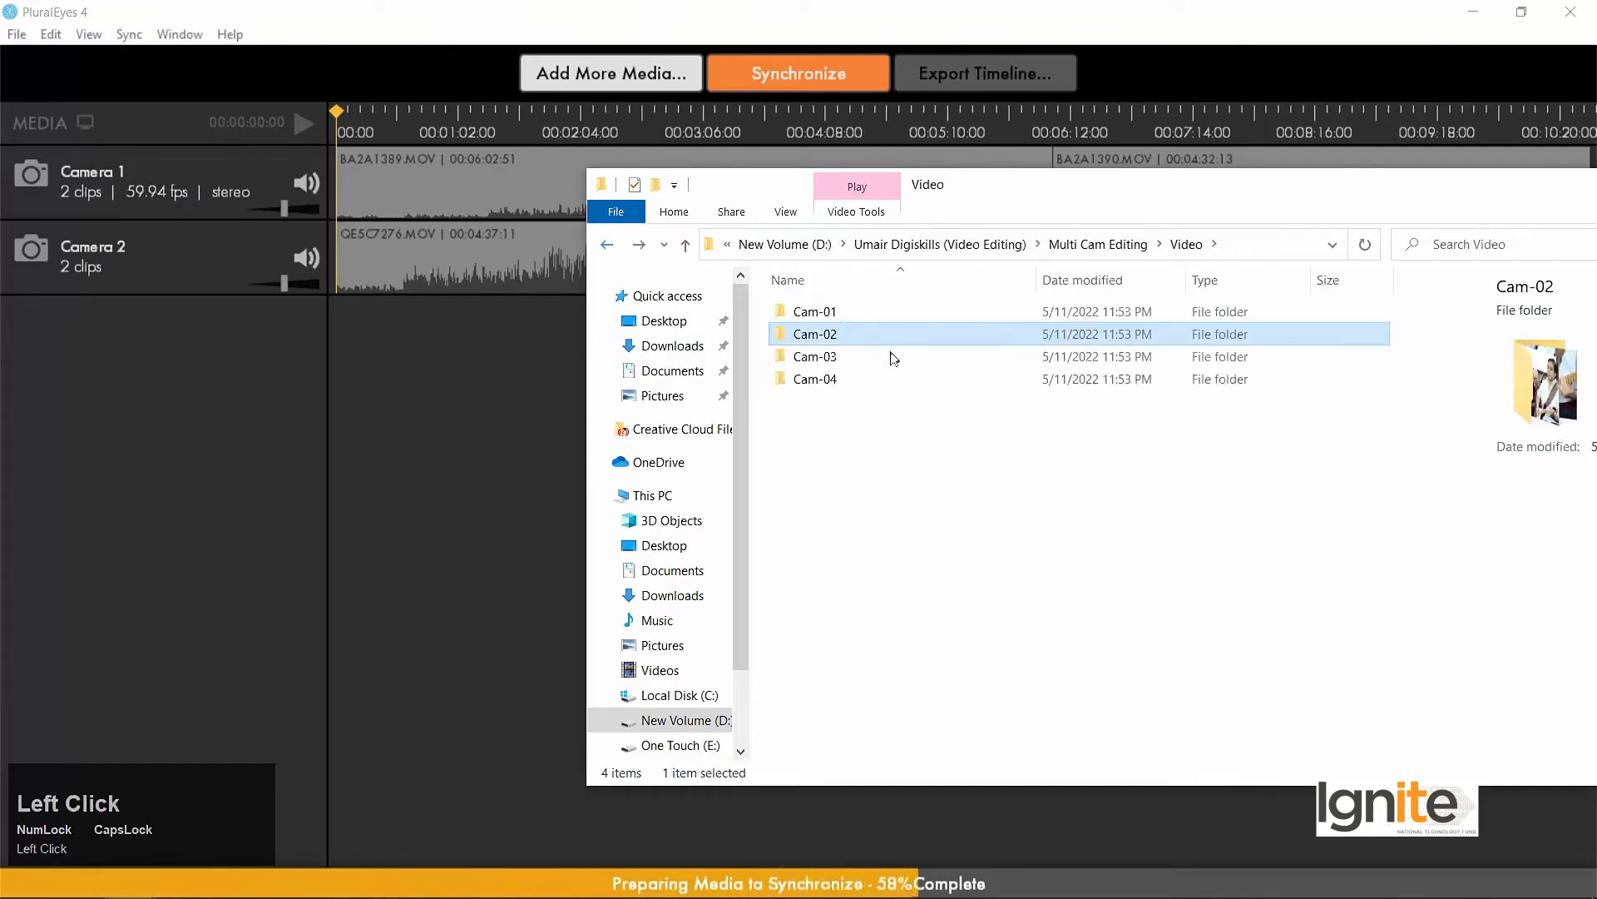
{"action": "double_click", "coordinate": [861, 356]}
{"action": "left_click_drag", "start_coordinate": [844, 383], "coordinate": [65, 360]}
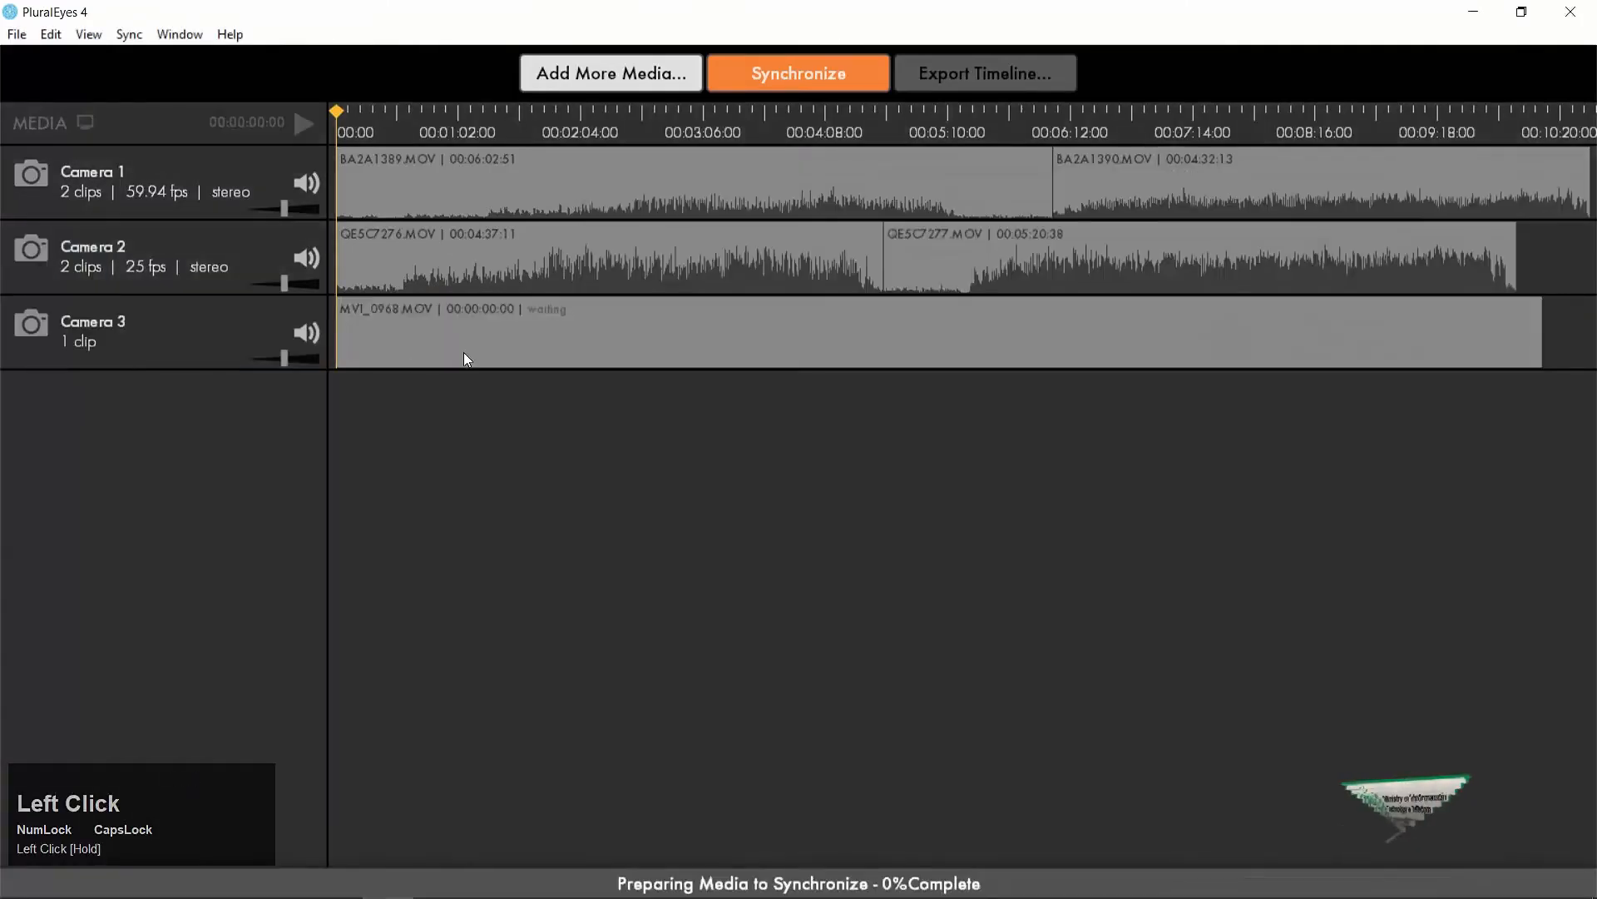
Add the Cam-04 clip 3H8A5141 as a fourth camera track.
{"action": "key", "text": "alt+Tab"}
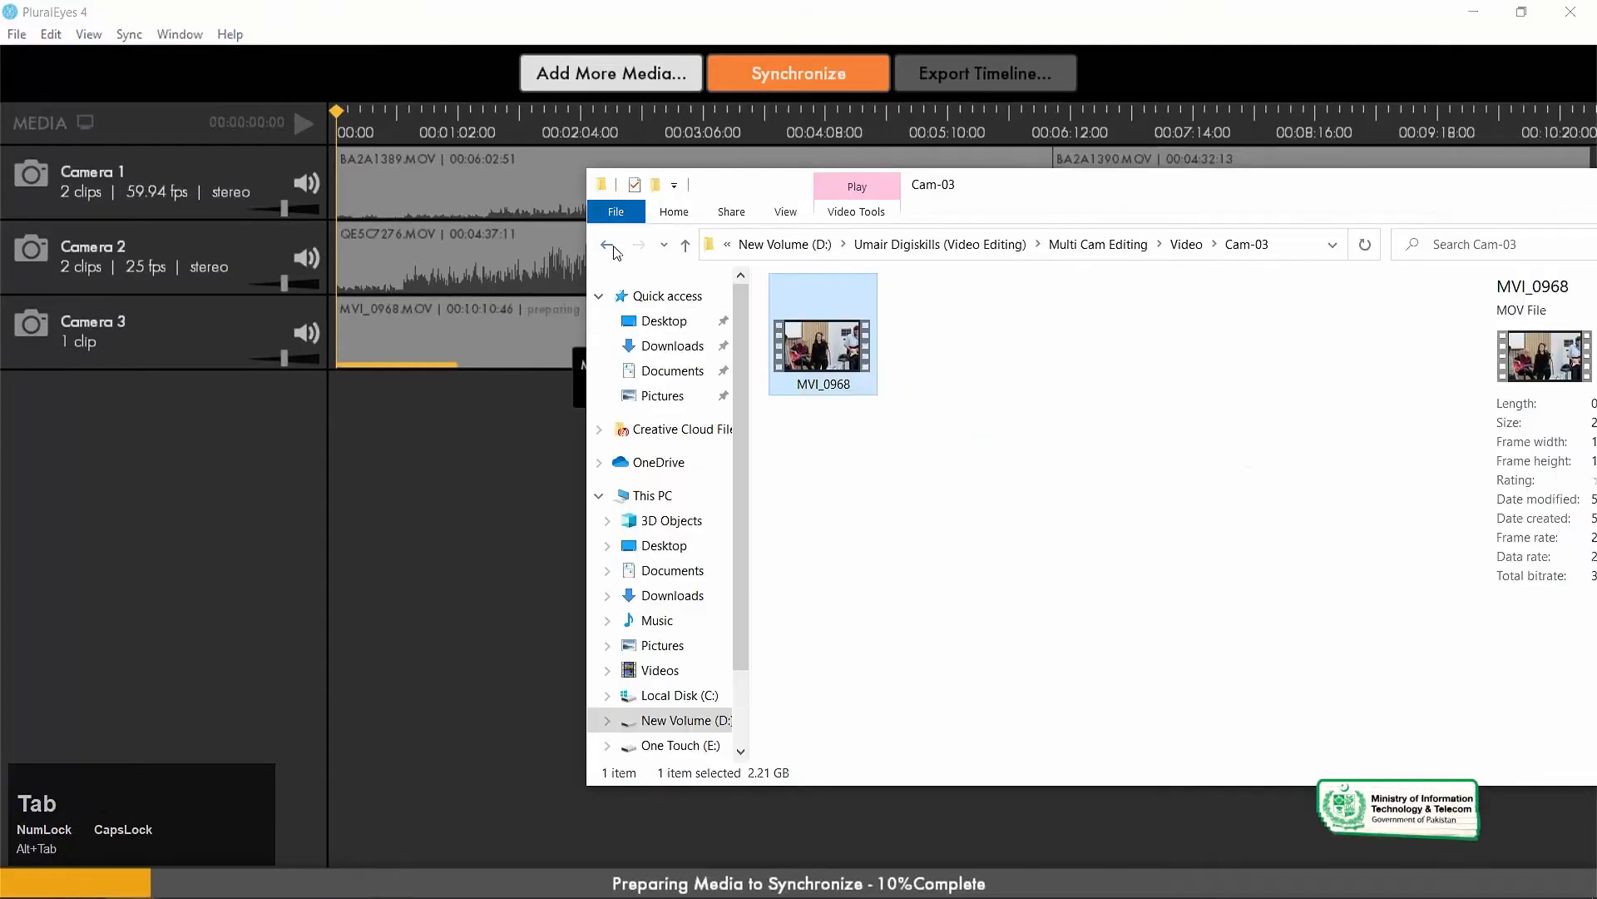
{"action": "left_click", "coordinate": [607, 244]}
{"action": "double_click", "coordinate": [817, 379]}
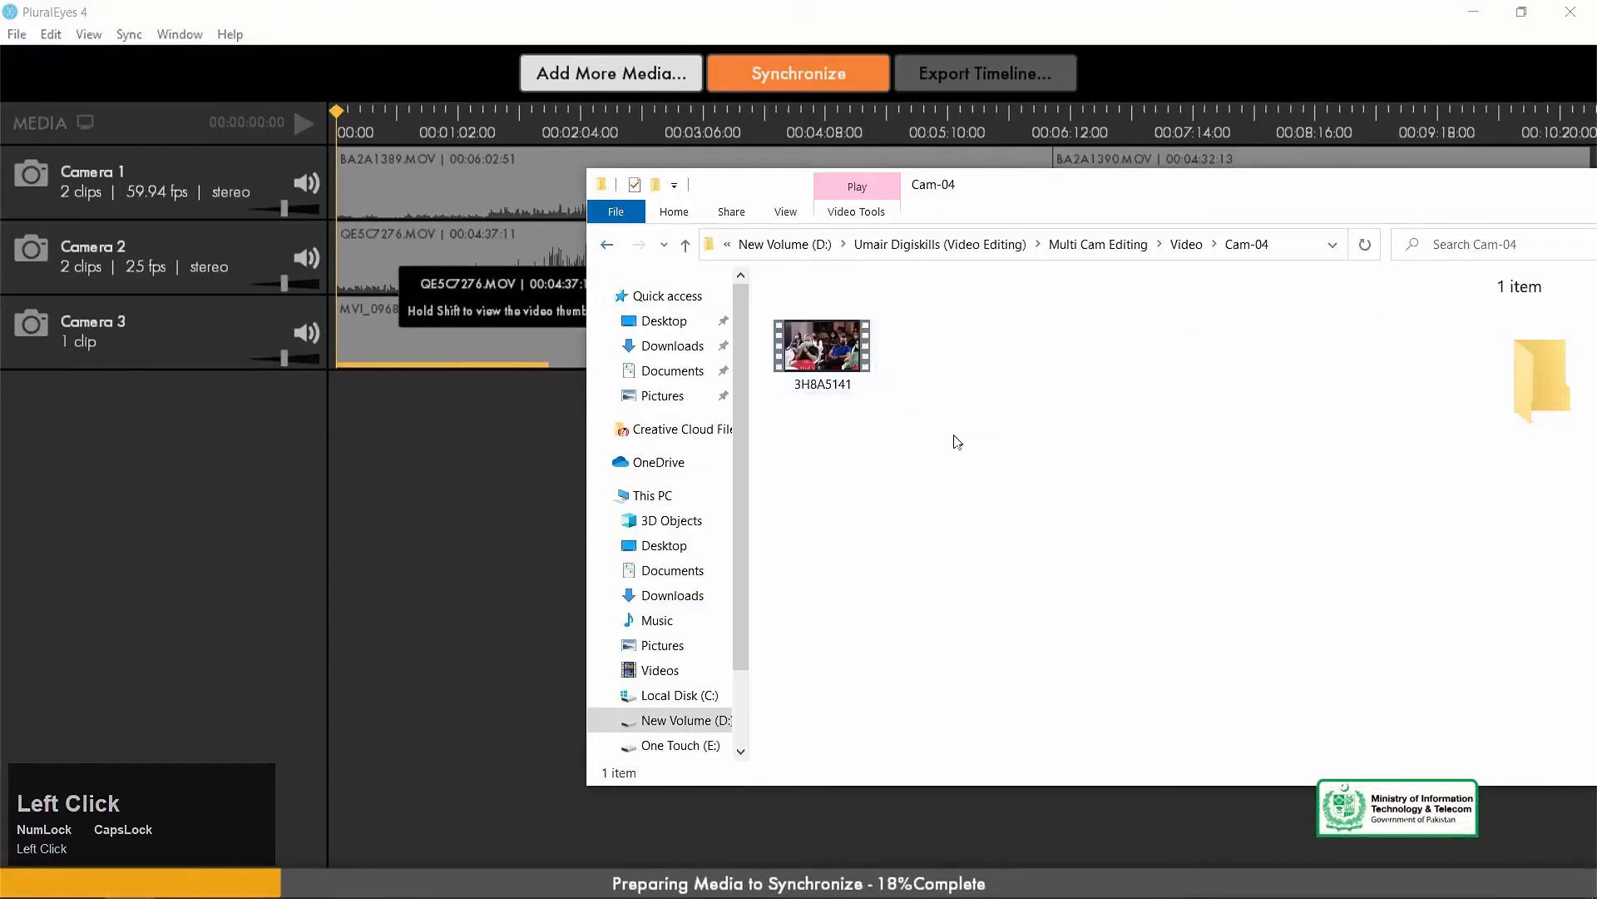
{"action": "left_click_drag", "start_coordinate": [822, 348], "coordinate": [218, 433]}
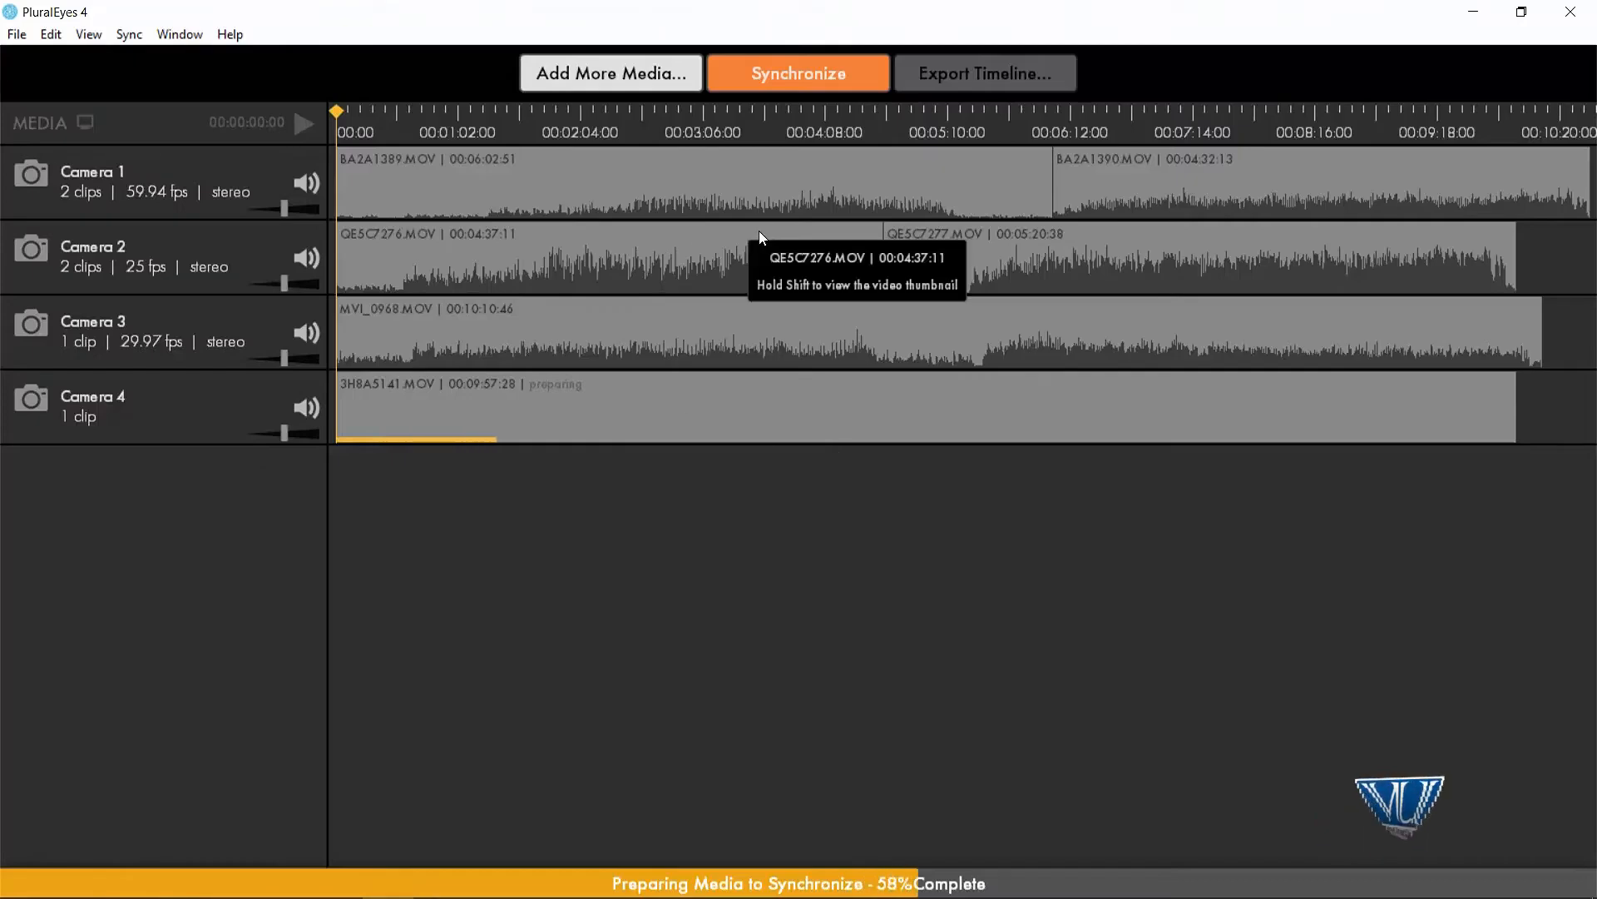
Add the Waqar Tribute WAV recording from the Audio folder as an audio recorder track below the cameras.
{"action": "key", "text": "alt+Tab"}
{"action": "left_click", "coordinate": [947, 495], "text": "alt"}
{"action": "key", "text": "alt+Up"}
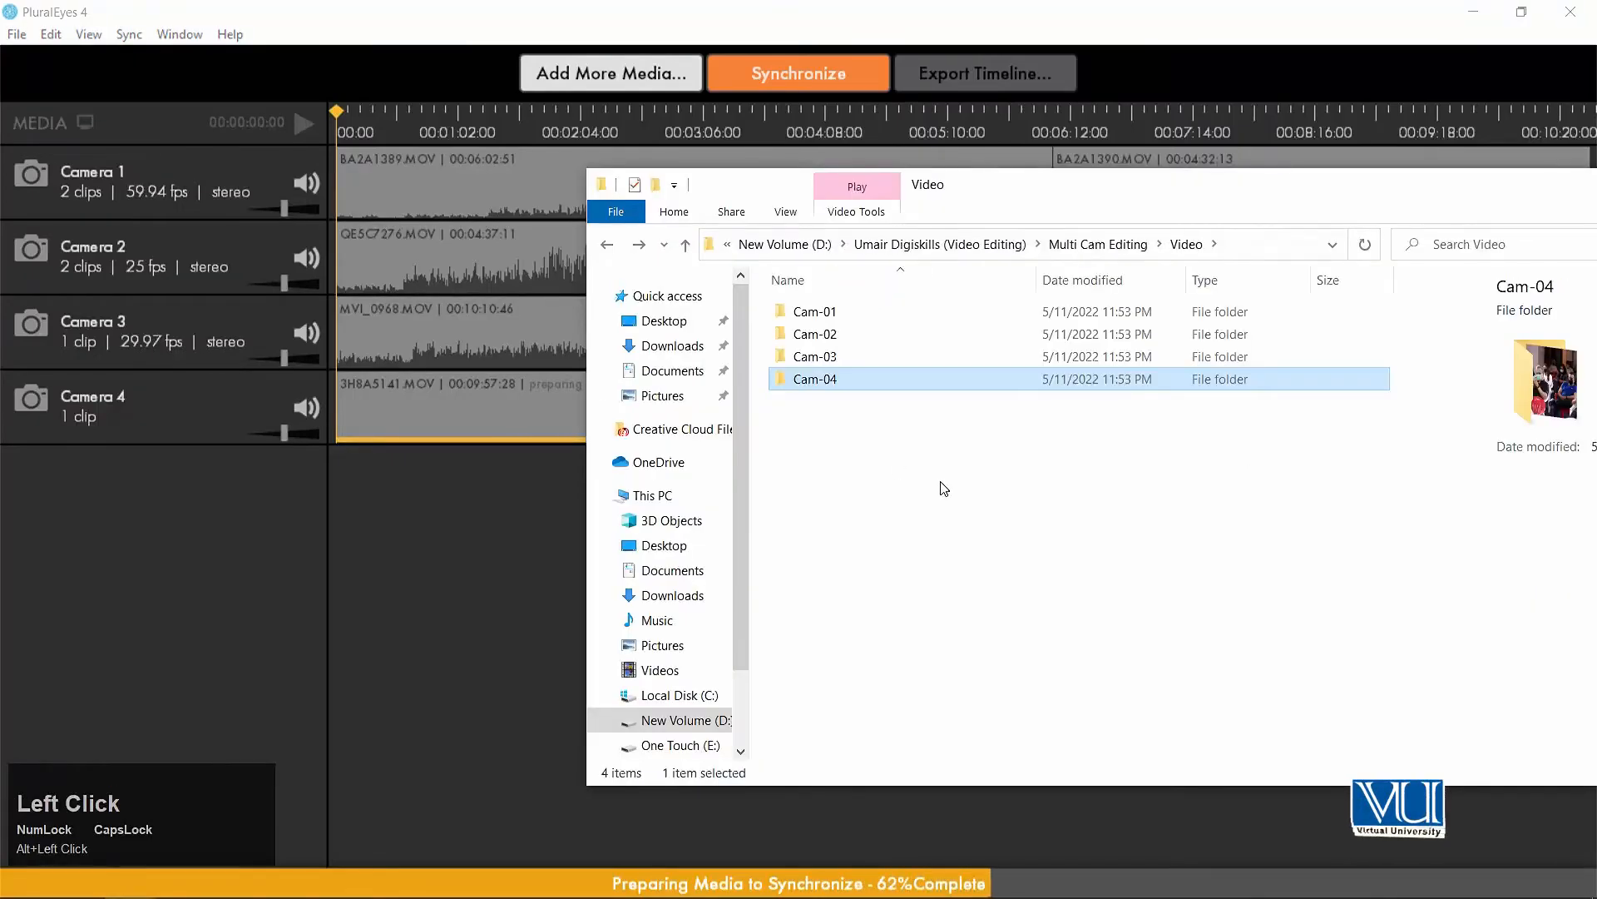
{"action": "key", "text": "alt+Up"}
{"action": "key", "text": "Up"}
{"action": "key", "text": "Return"}
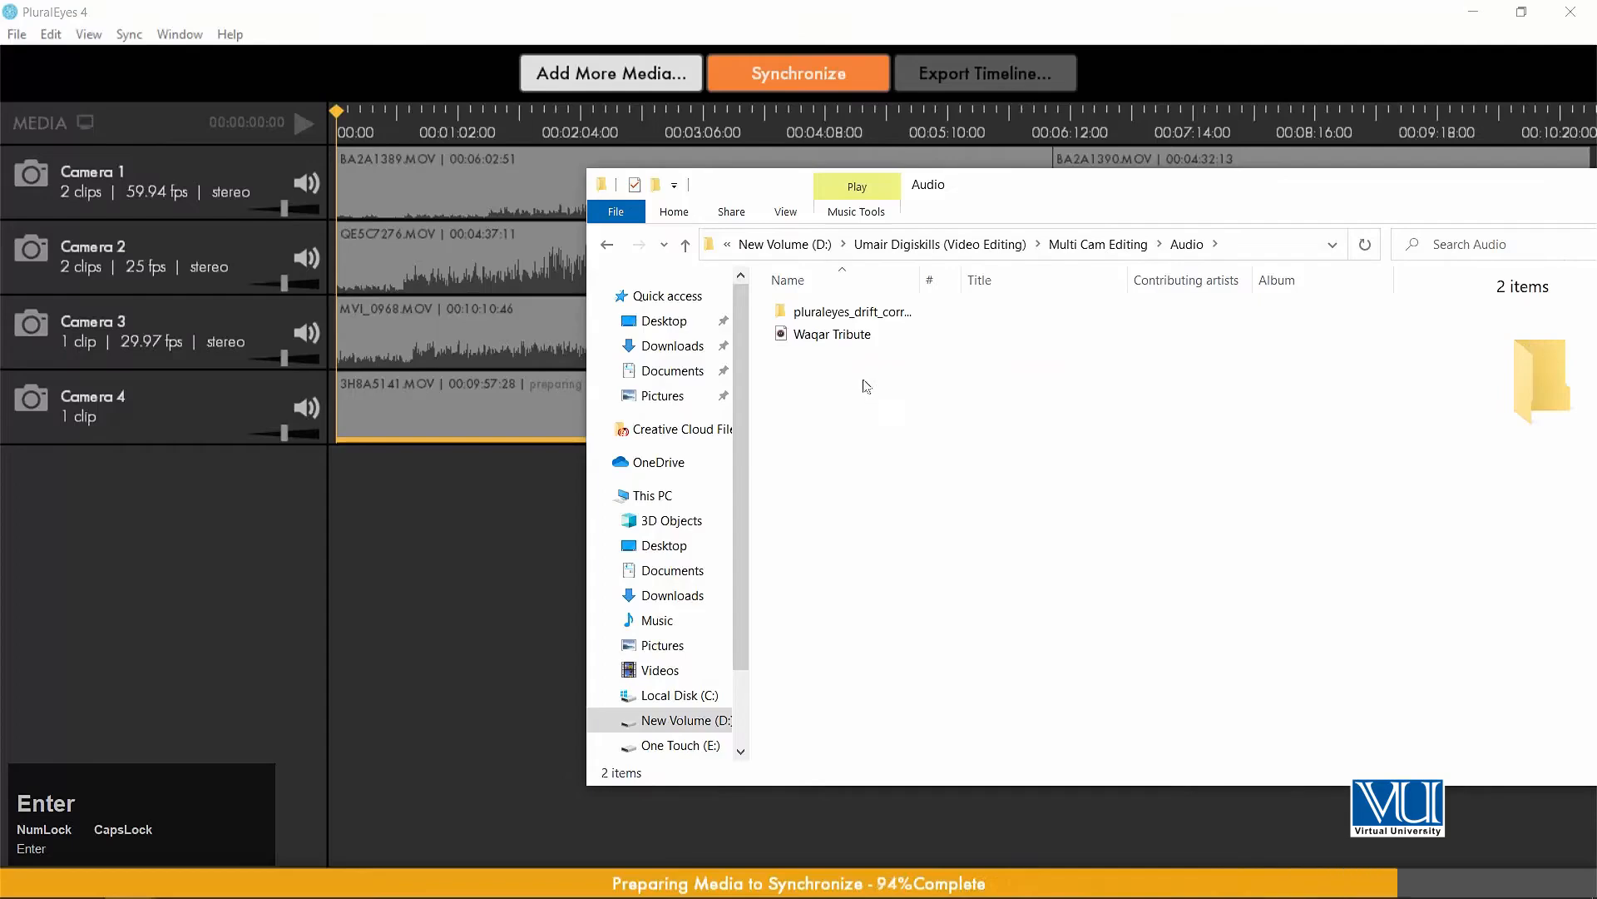
{"action": "left_click", "coordinate": [809, 336]}
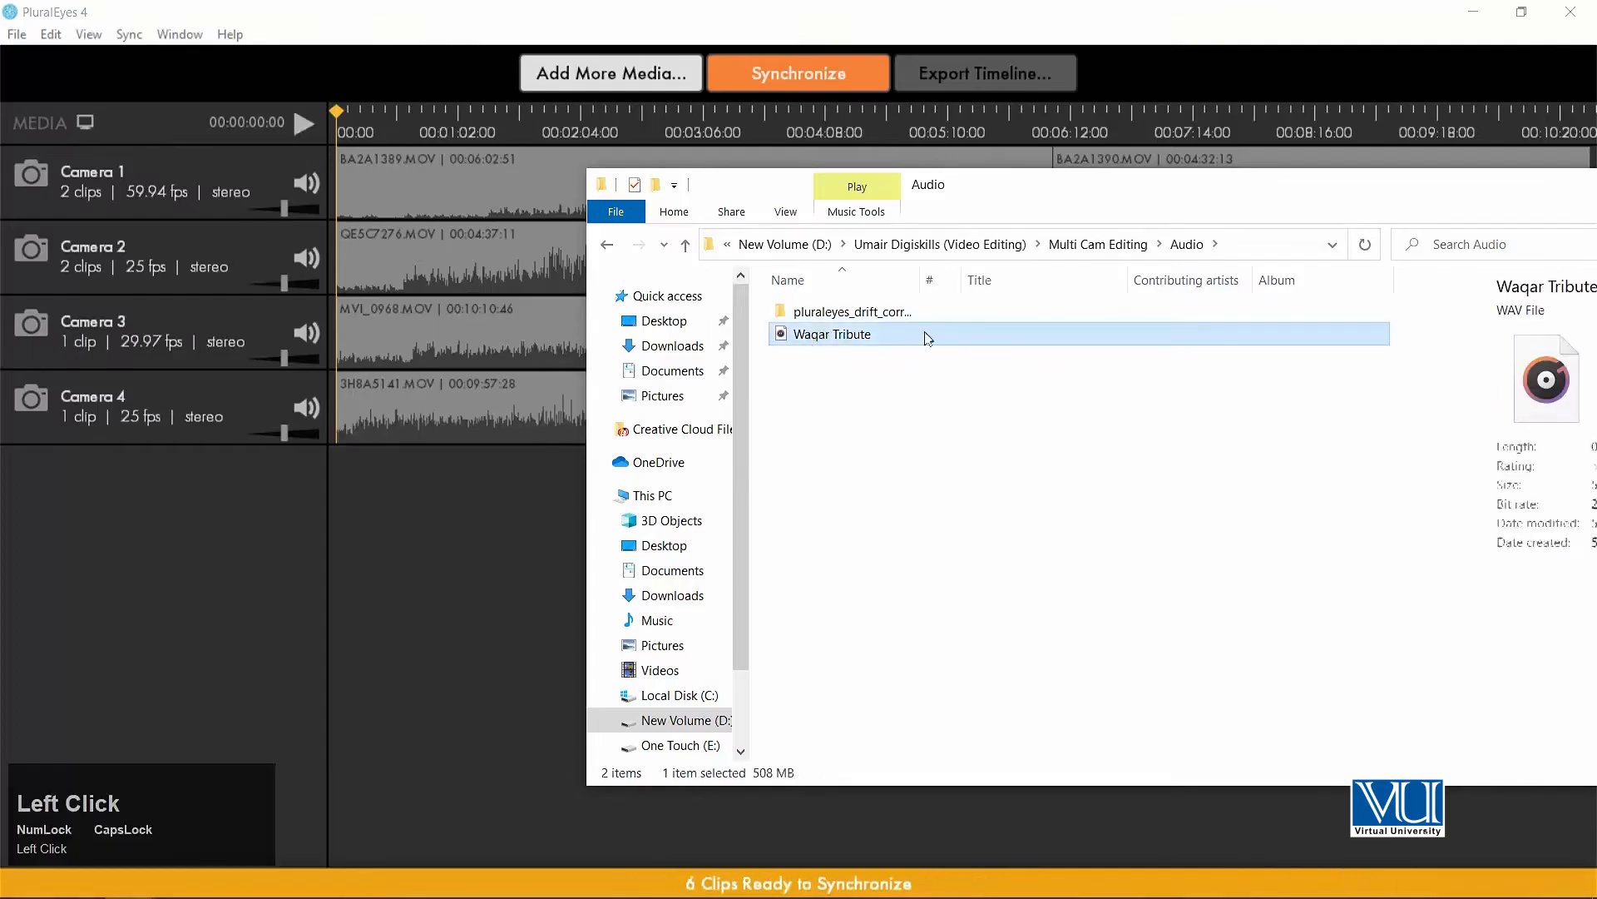
{"action": "left_click_drag", "start_coordinate": [783, 340], "coordinate": [158, 530]}
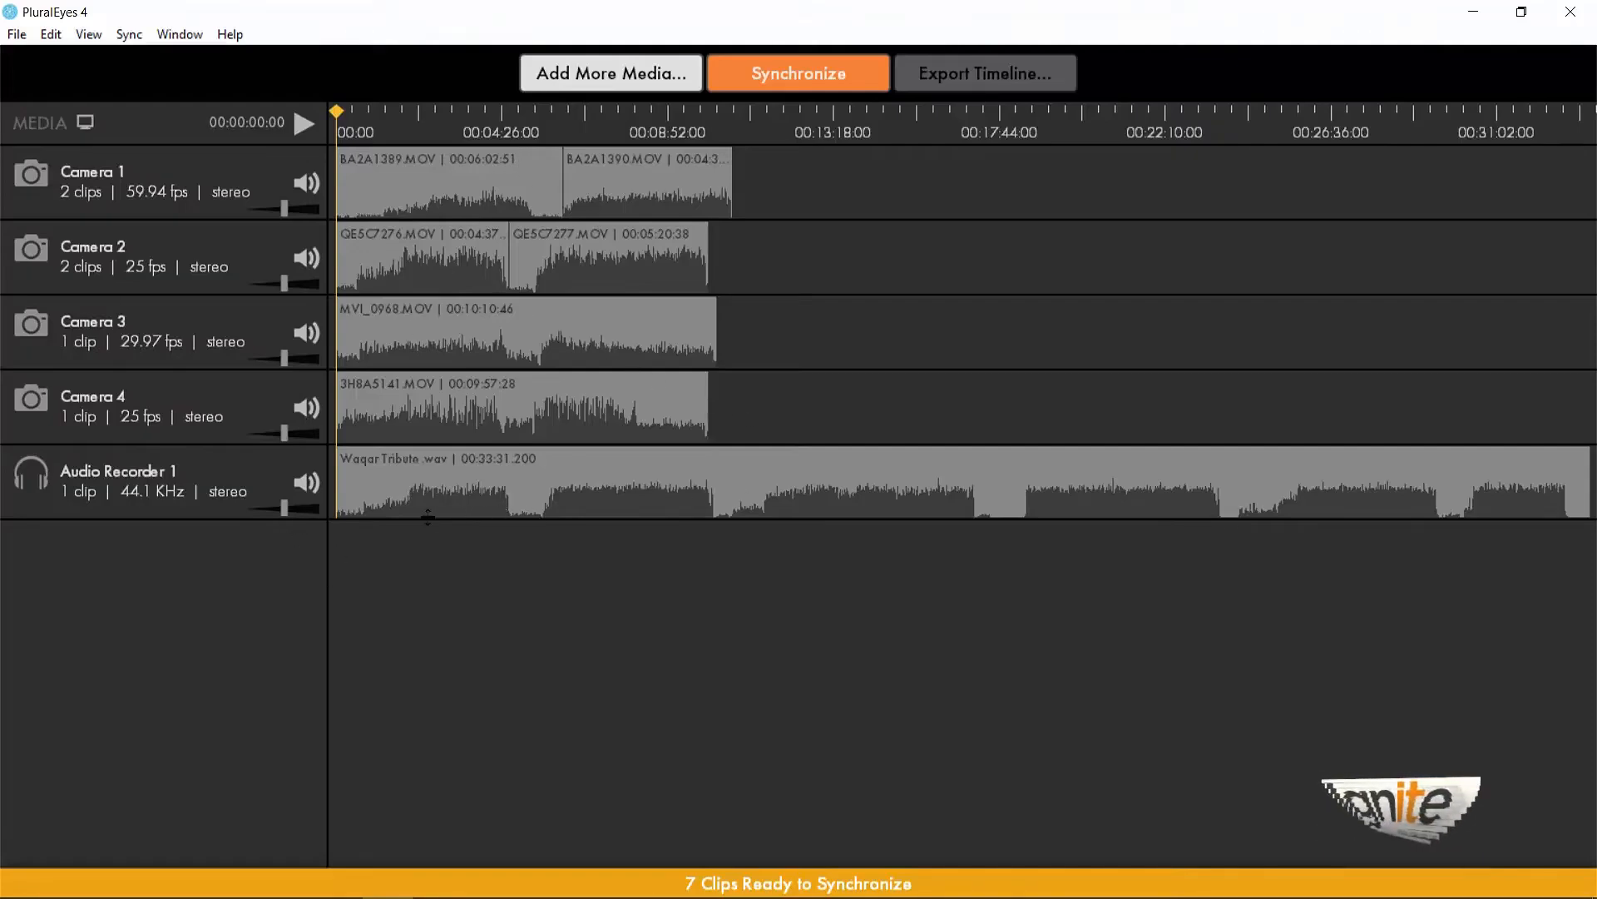
Synchronize all camera clips with the external audio recording.
{"action": "left_click", "coordinate": [642, 417]}
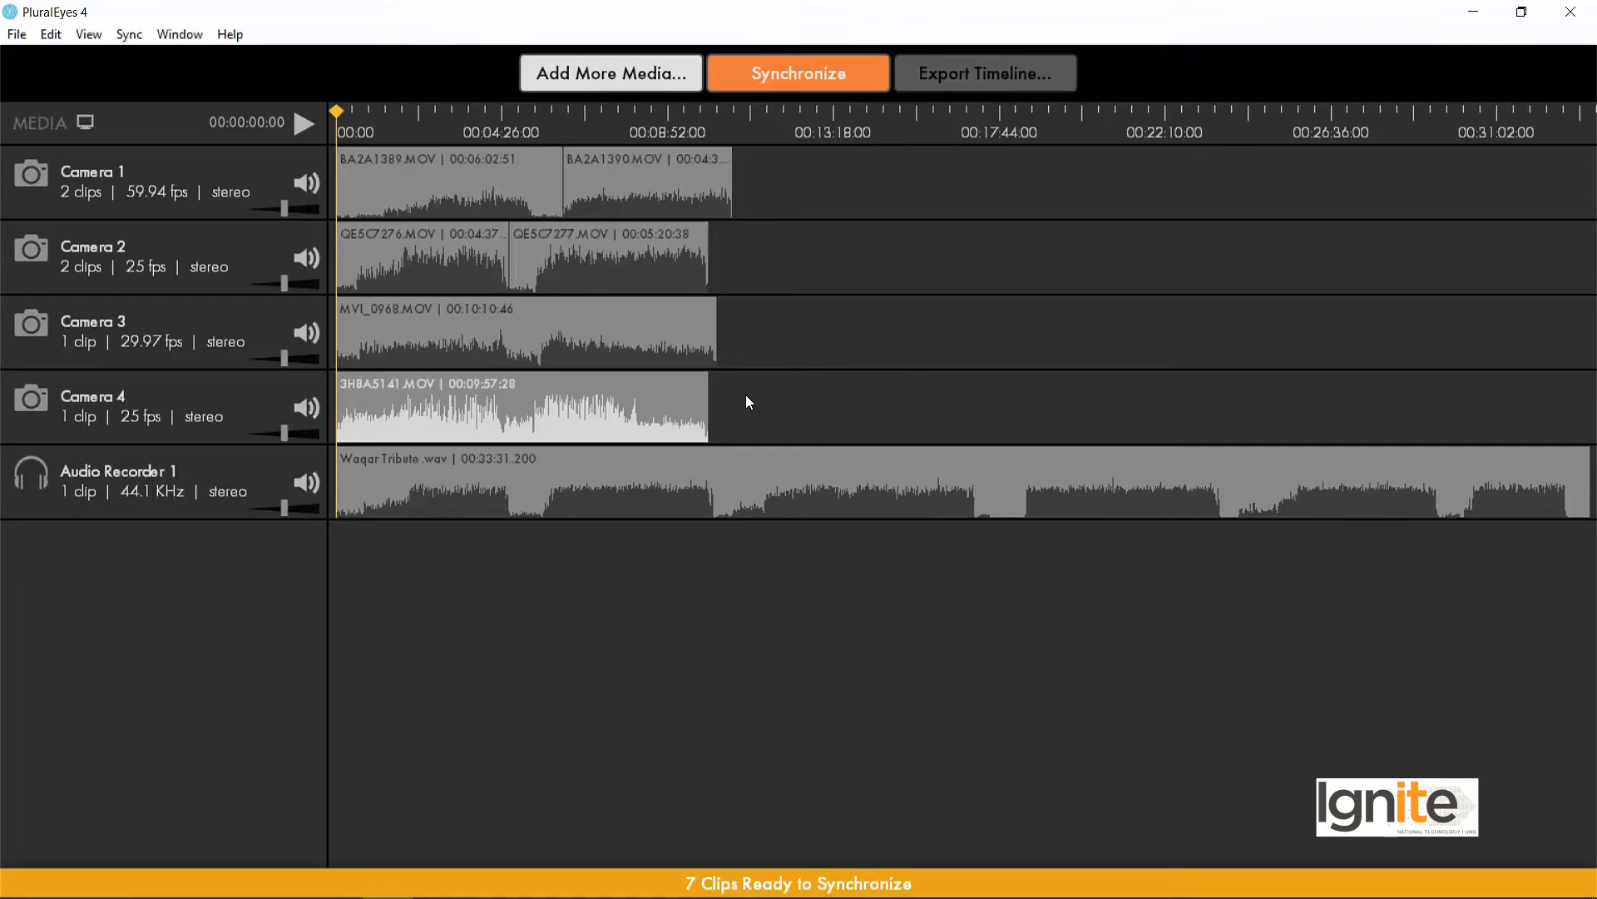
{"action": "left_click", "coordinate": [715, 630]}
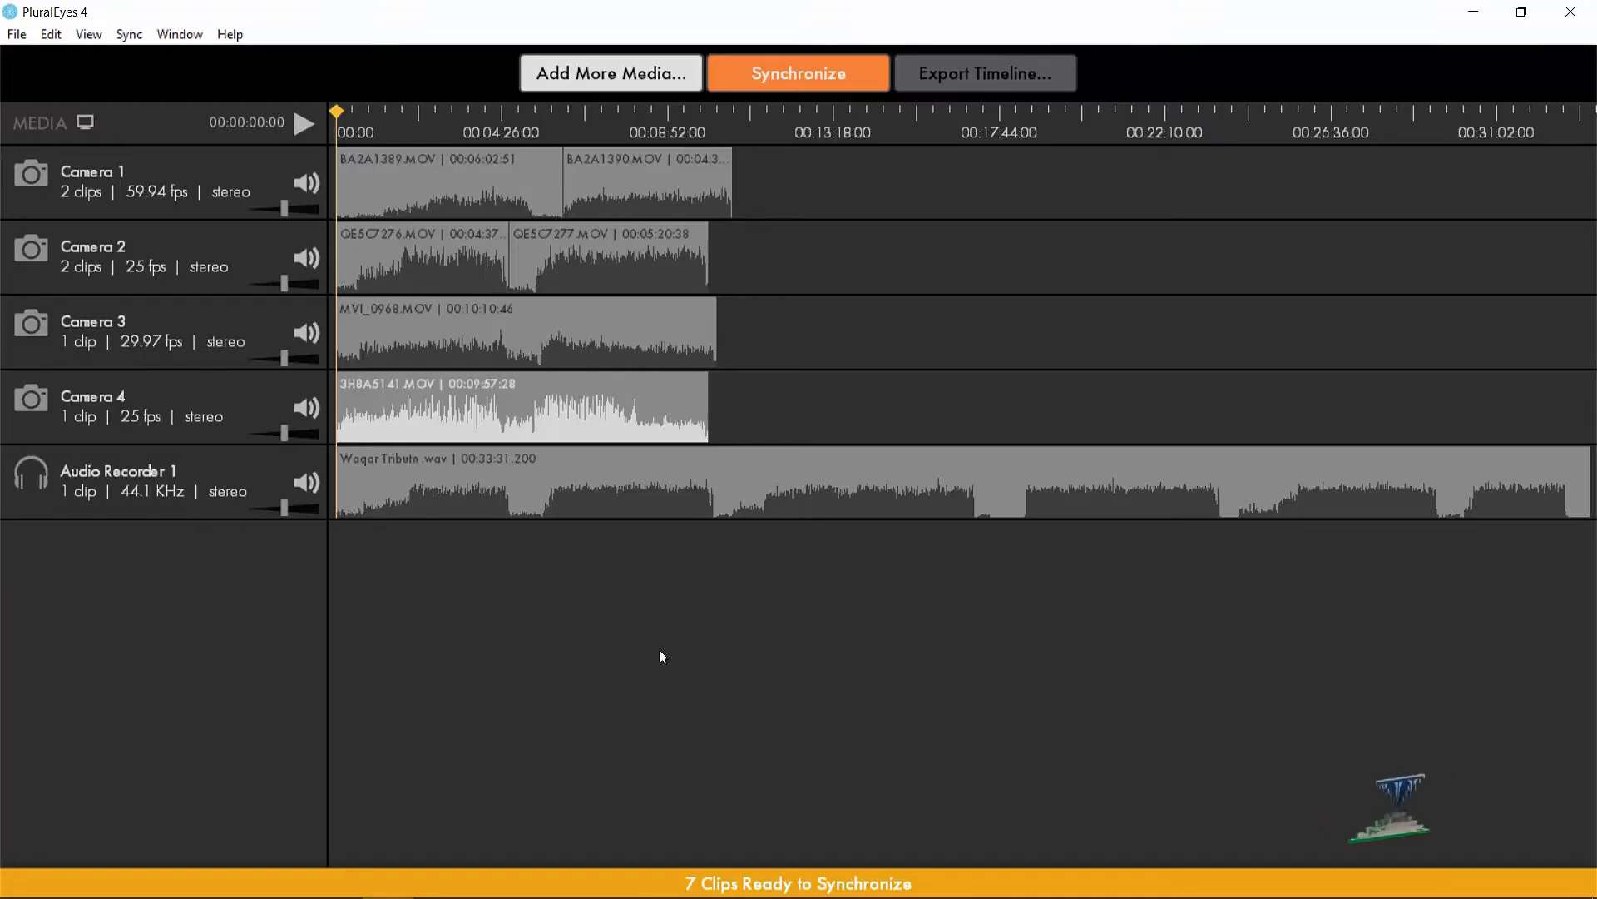
{"action": "left_click", "coordinate": [796, 73]}
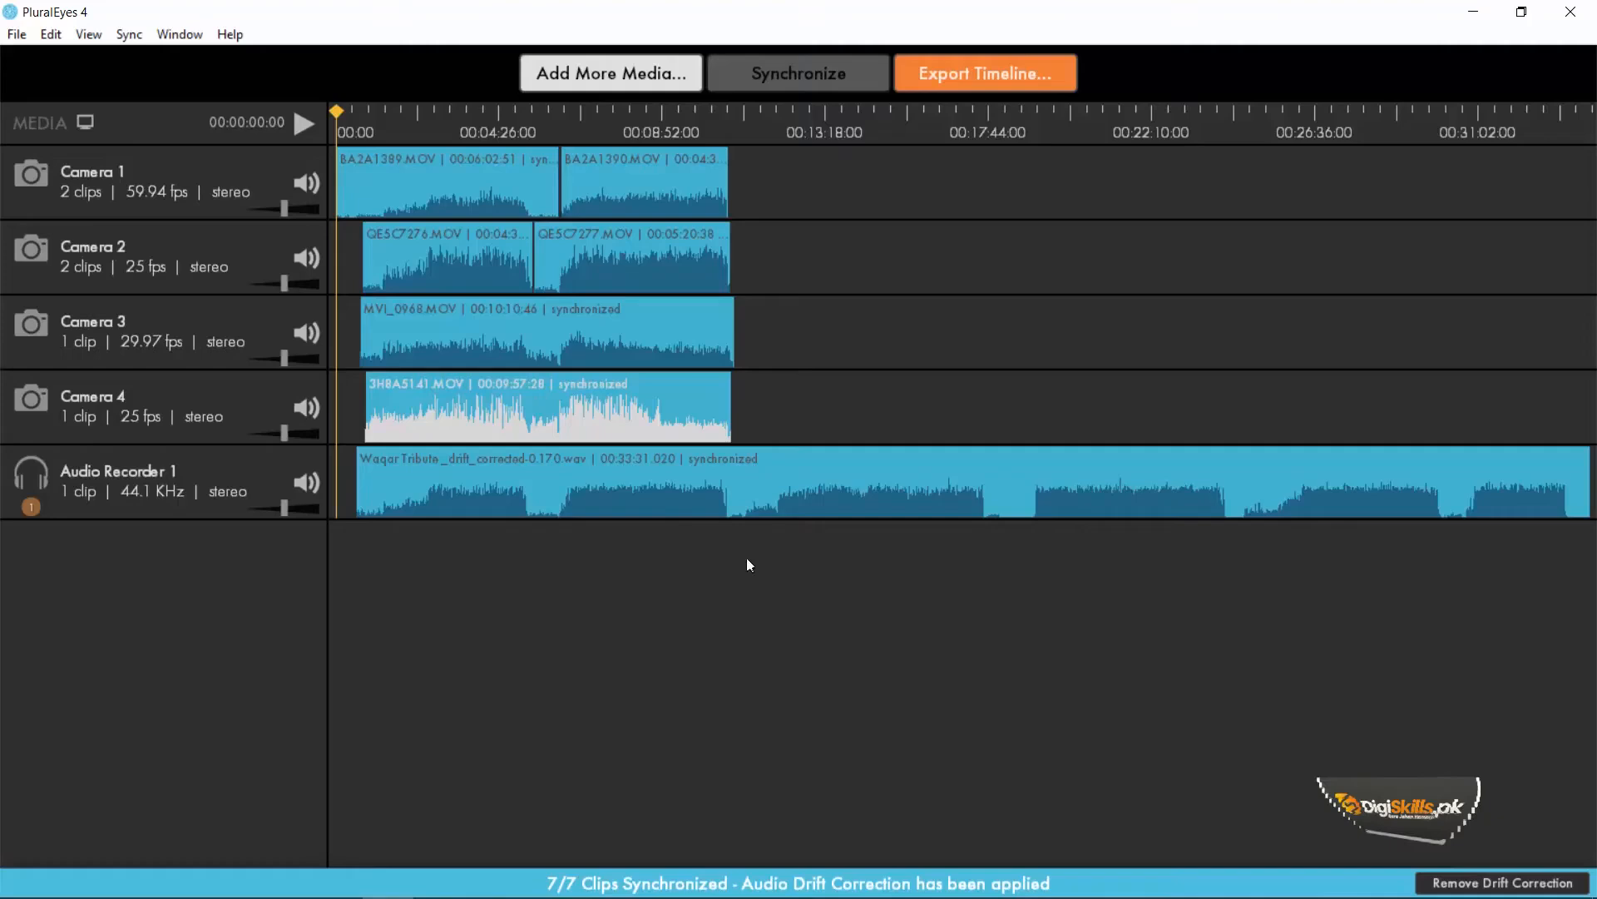
{"action": "left_click", "coordinate": [1047, 74]}
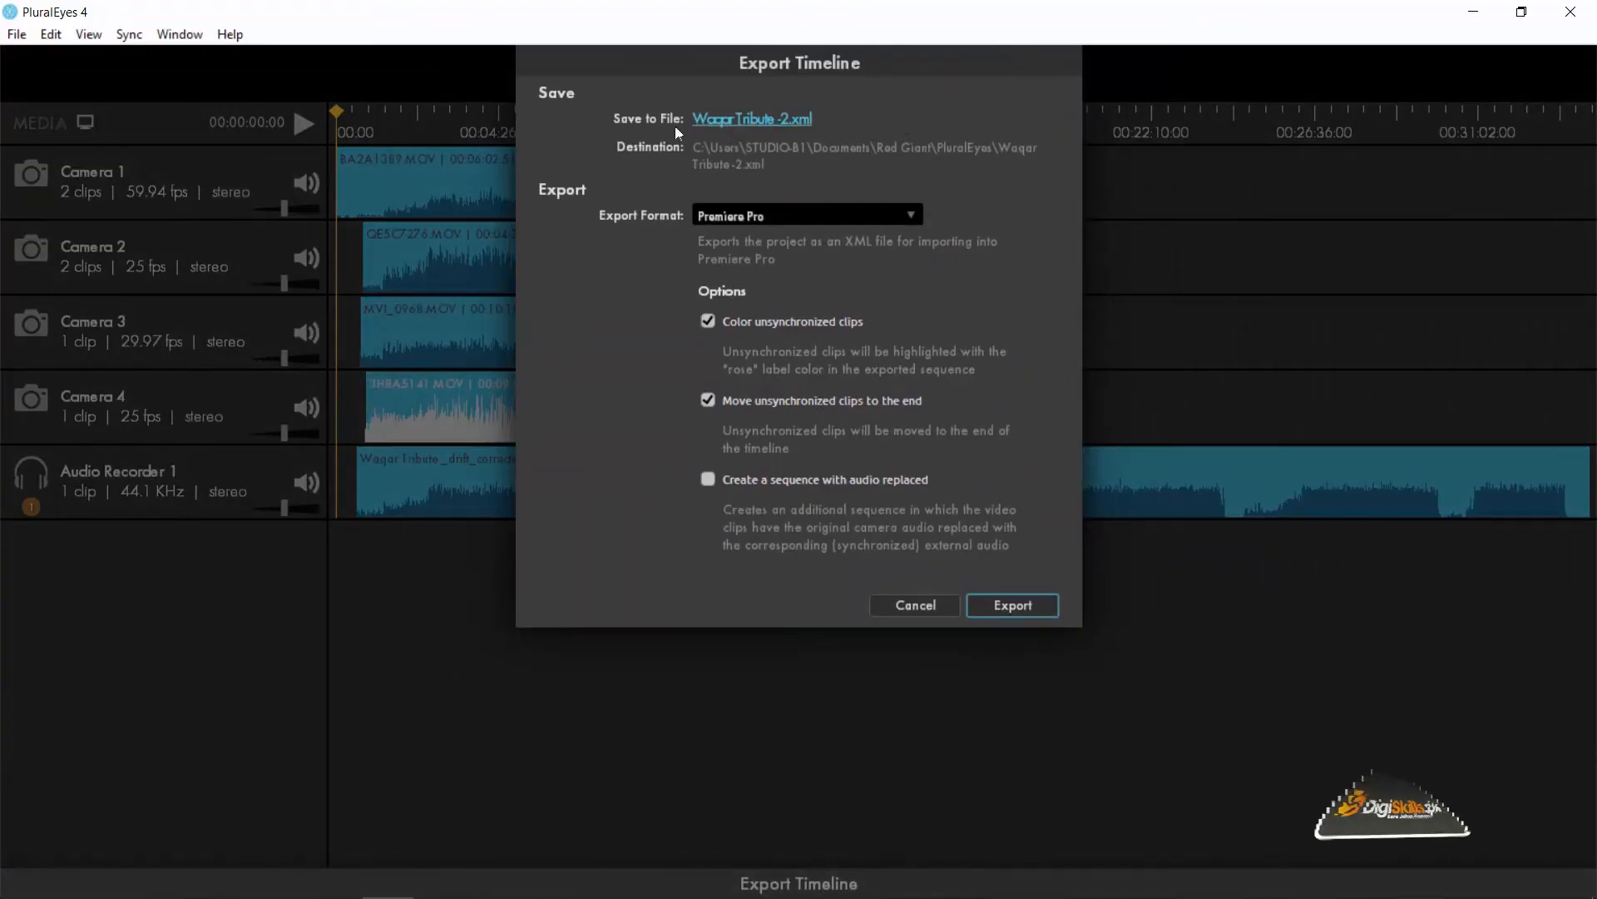
{"action": "left_click", "coordinate": [738, 121]}
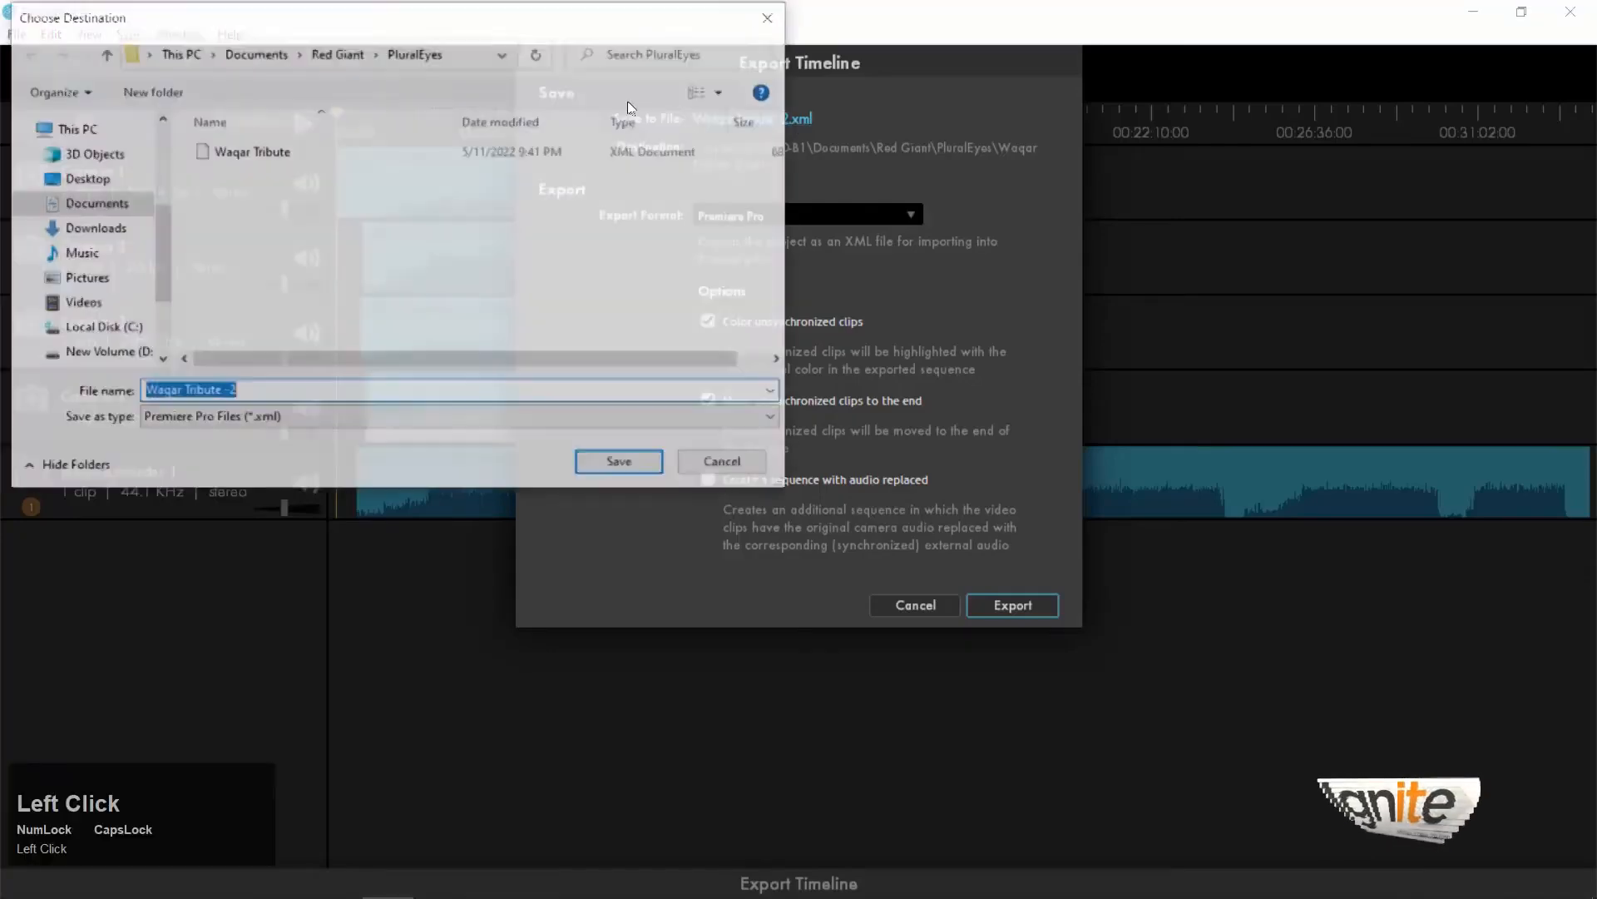
{"action": "left_click", "coordinate": [303, 171]}
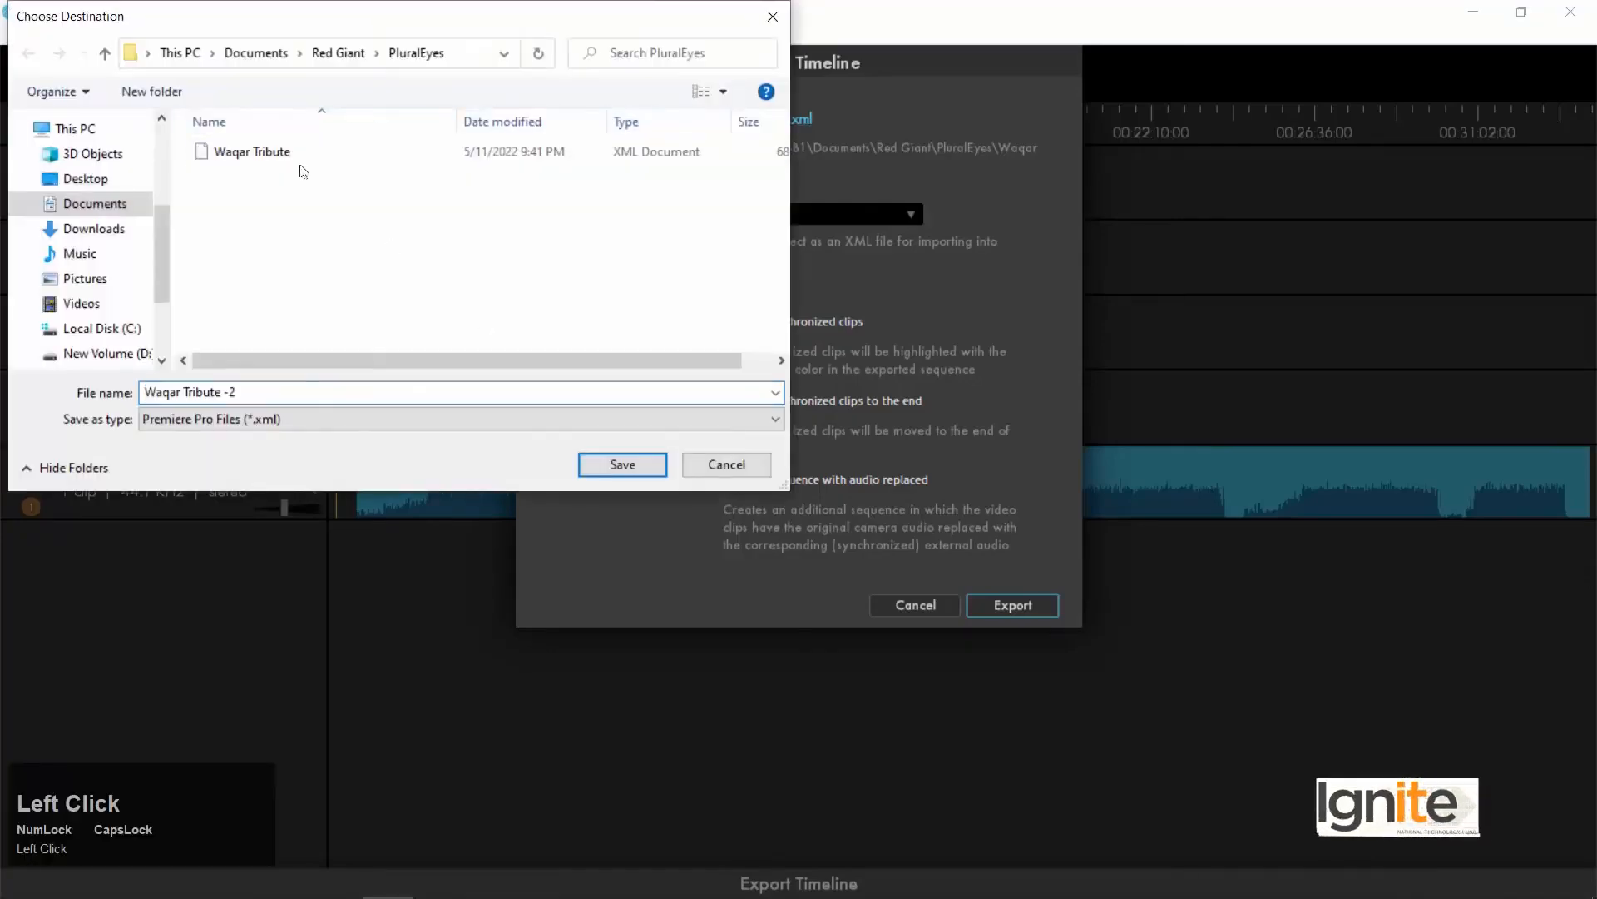
{"action": "left_click", "coordinate": [752, 462]}
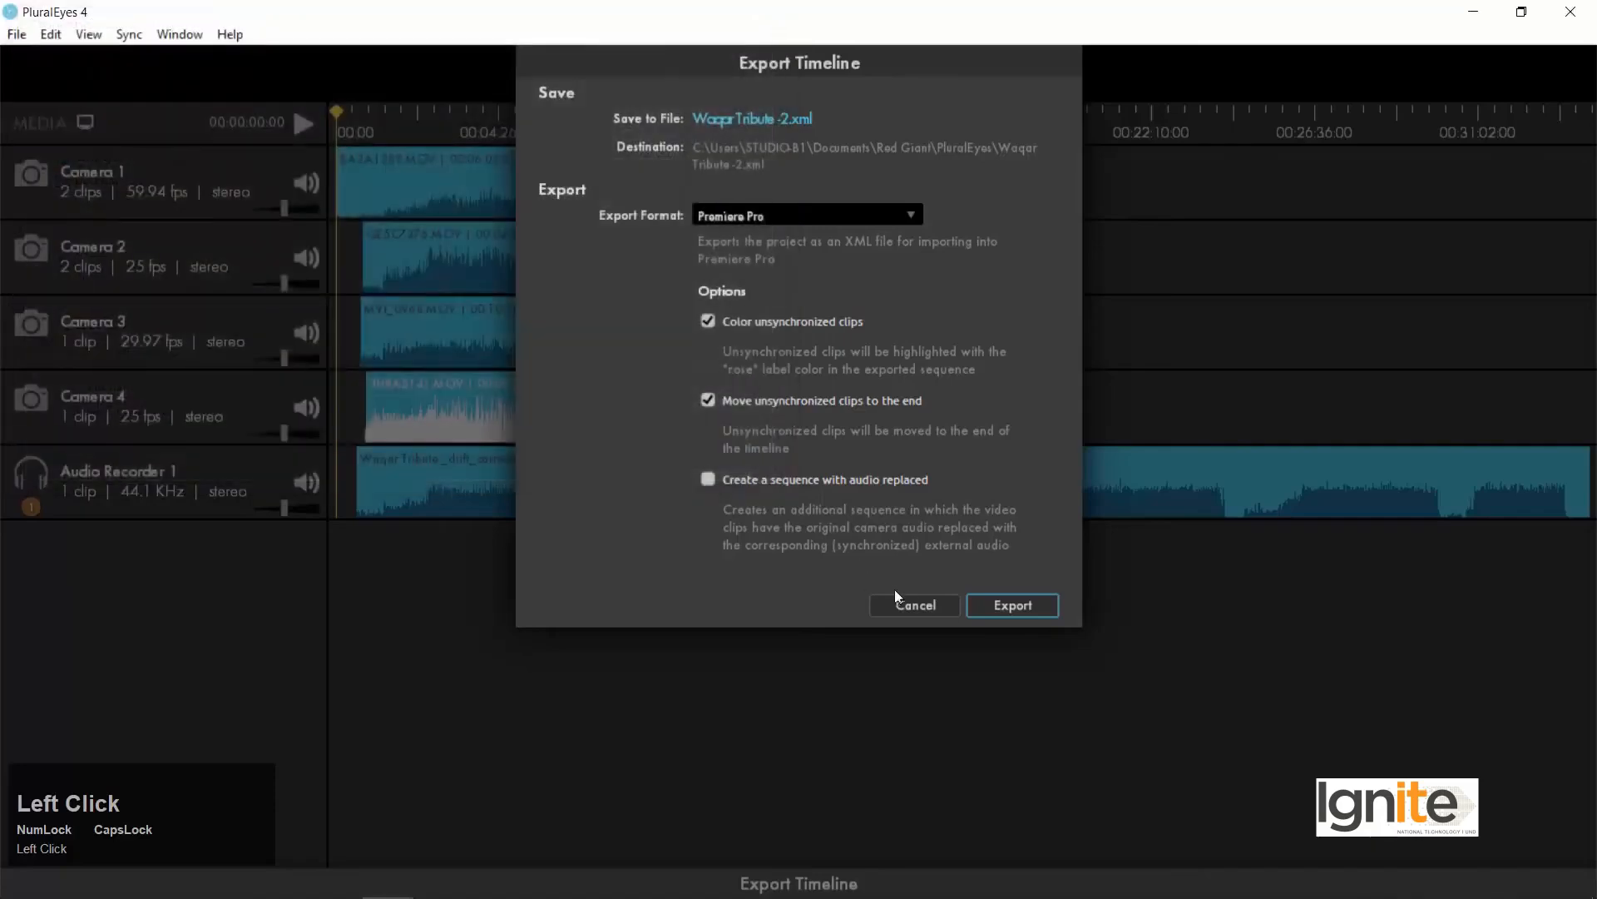
{"action": "left_click", "coordinate": [915, 603]}
Start saving the project and create a new folder named Sync inside the Multi Cam Editing folder.
{"action": "key", "text": "ctrl+s"}
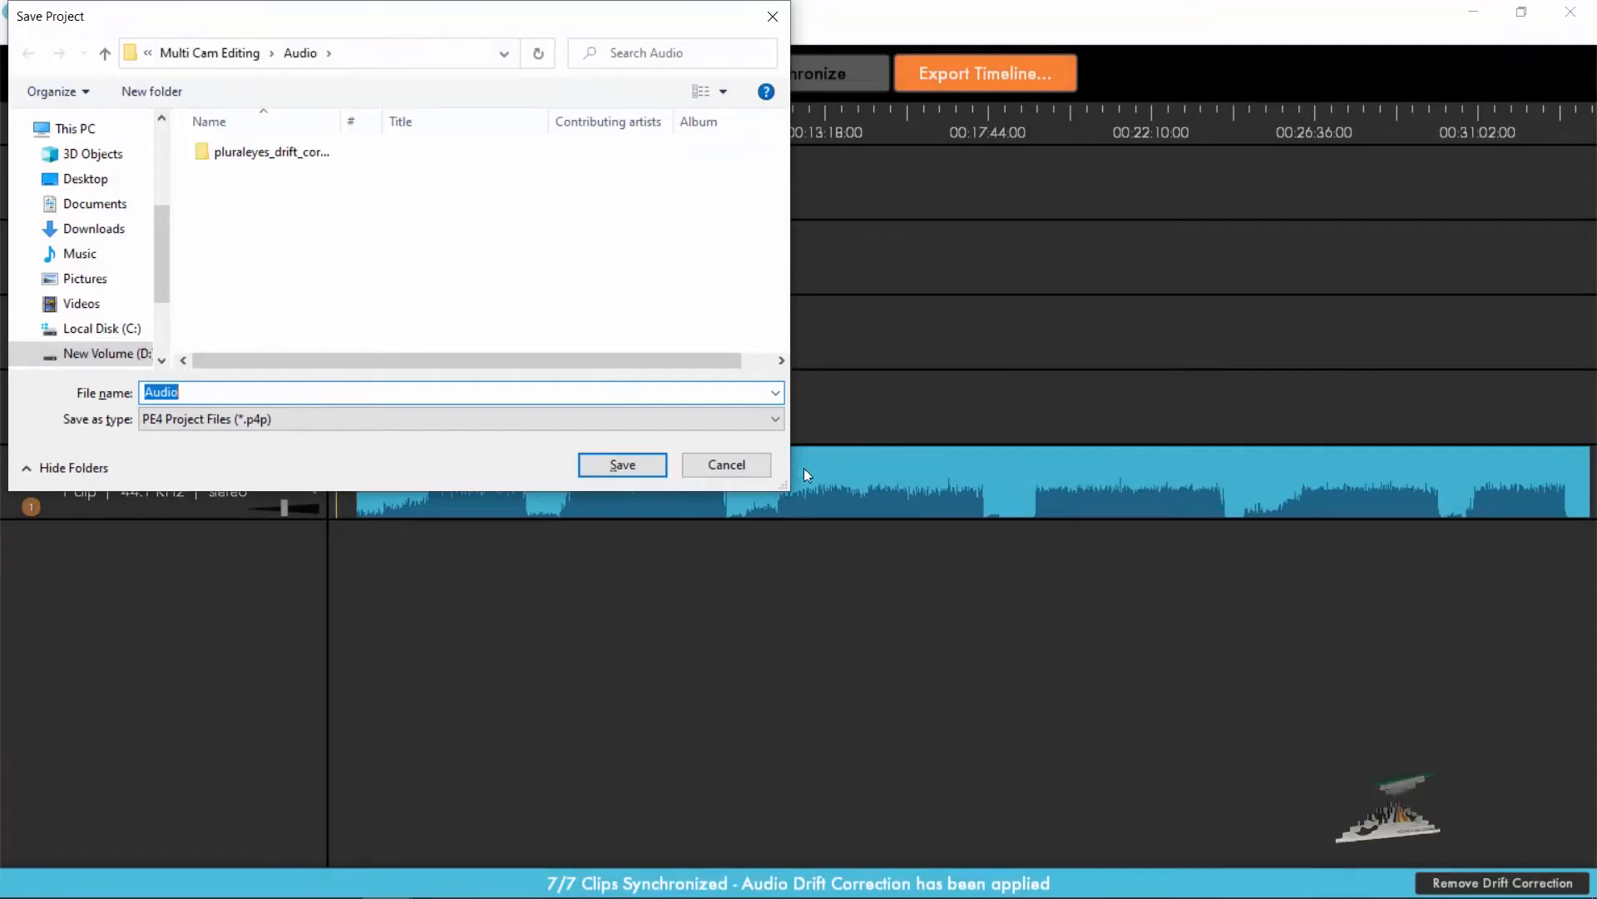
{"action": "left_click_drag", "start_coordinate": [783, 485], "coordinate": [798, 676]}
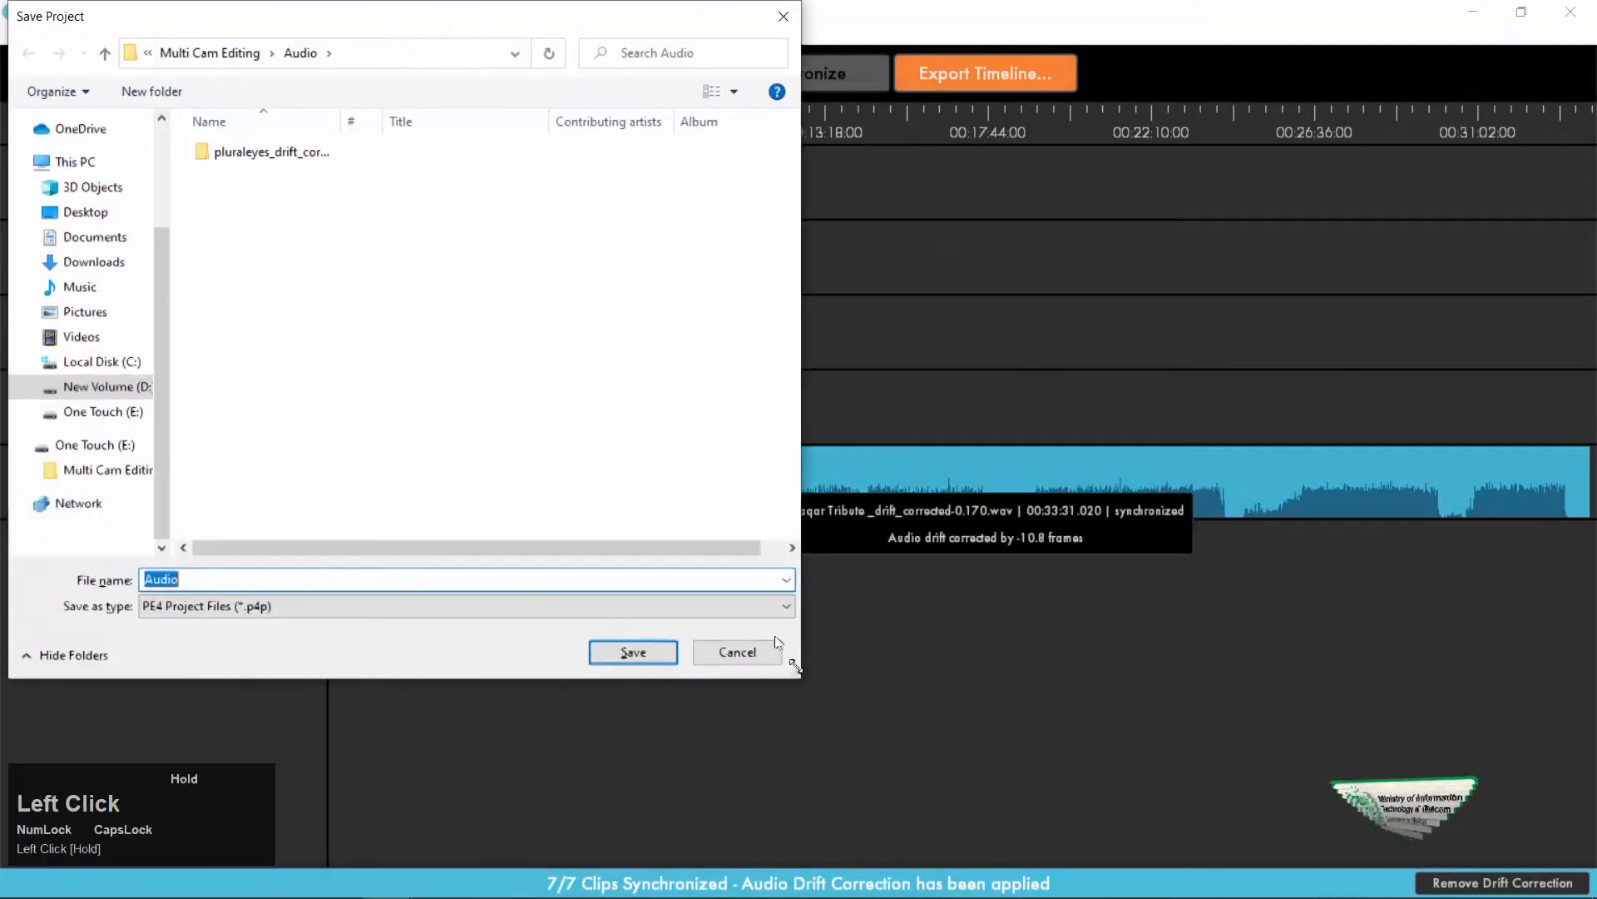
{"action": "left_click", "coordinate": [218, 53]}
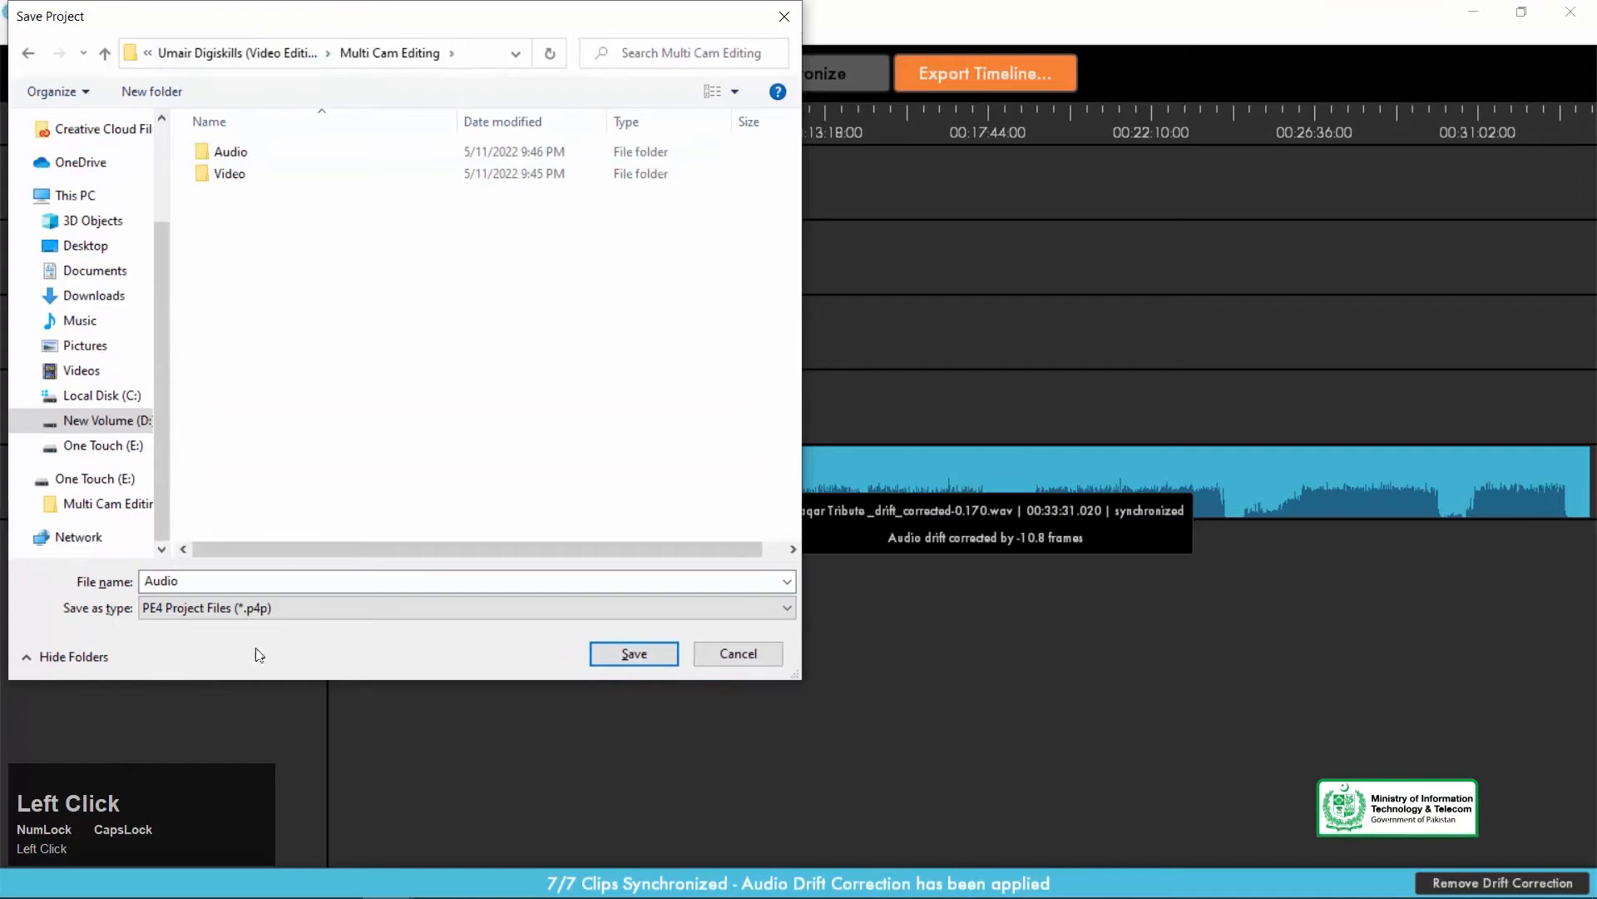
{"action": "right_click", "coordinate": [421, 366]}
{"action": "left_click", "coordinate": [539, 586]}
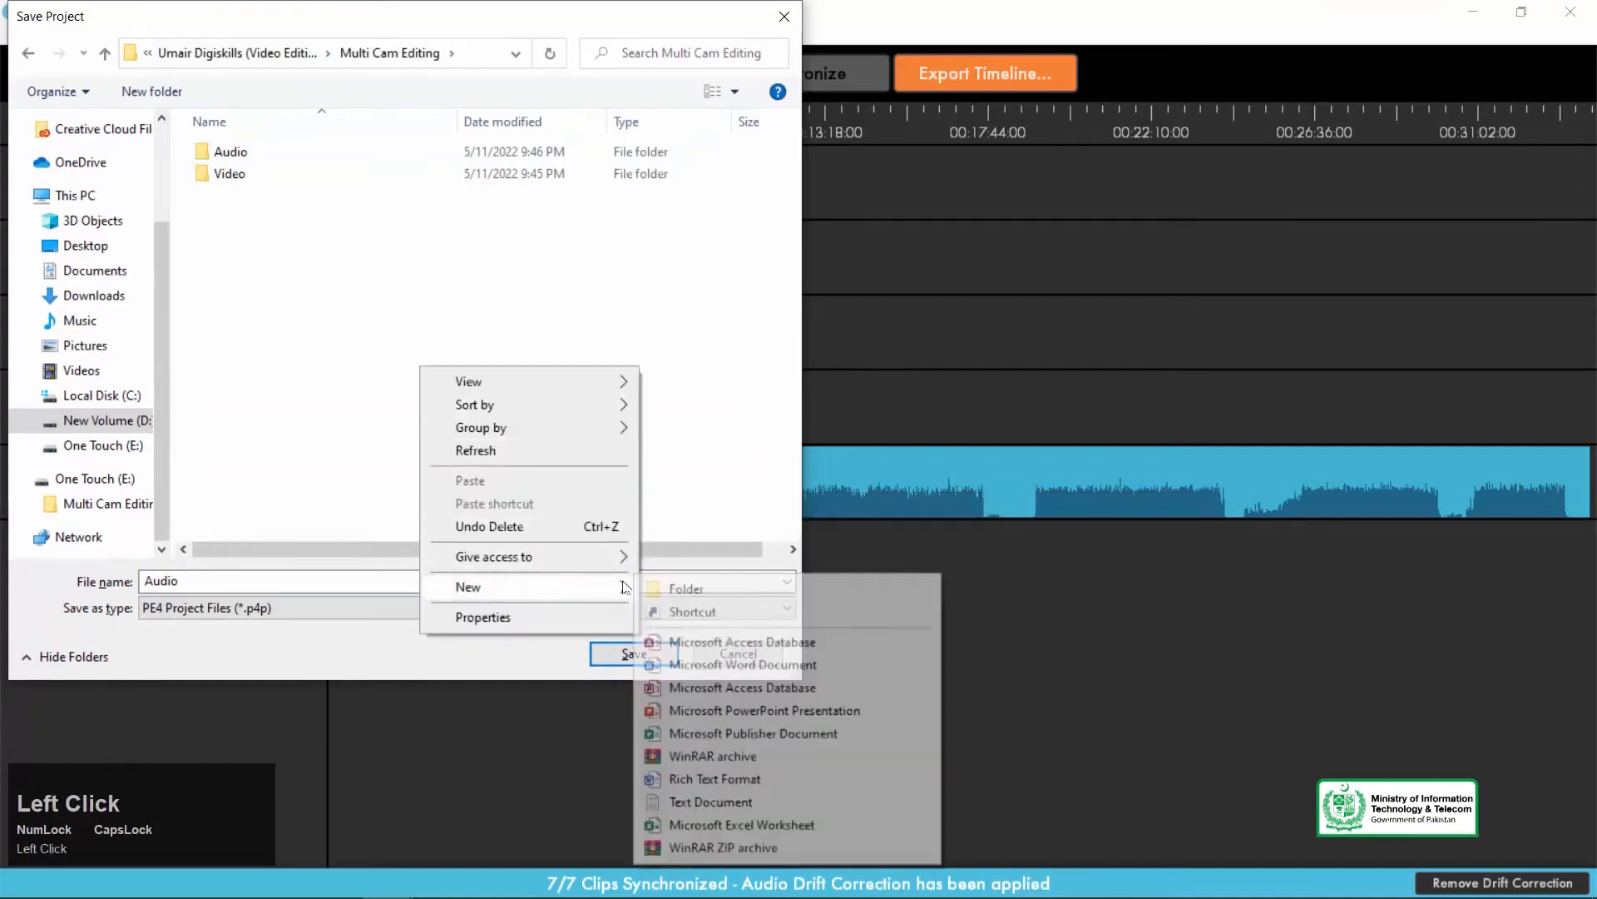
{"action": "left_click", "coordinate": [687, 589]}
{"action": "type", "text": "S"}
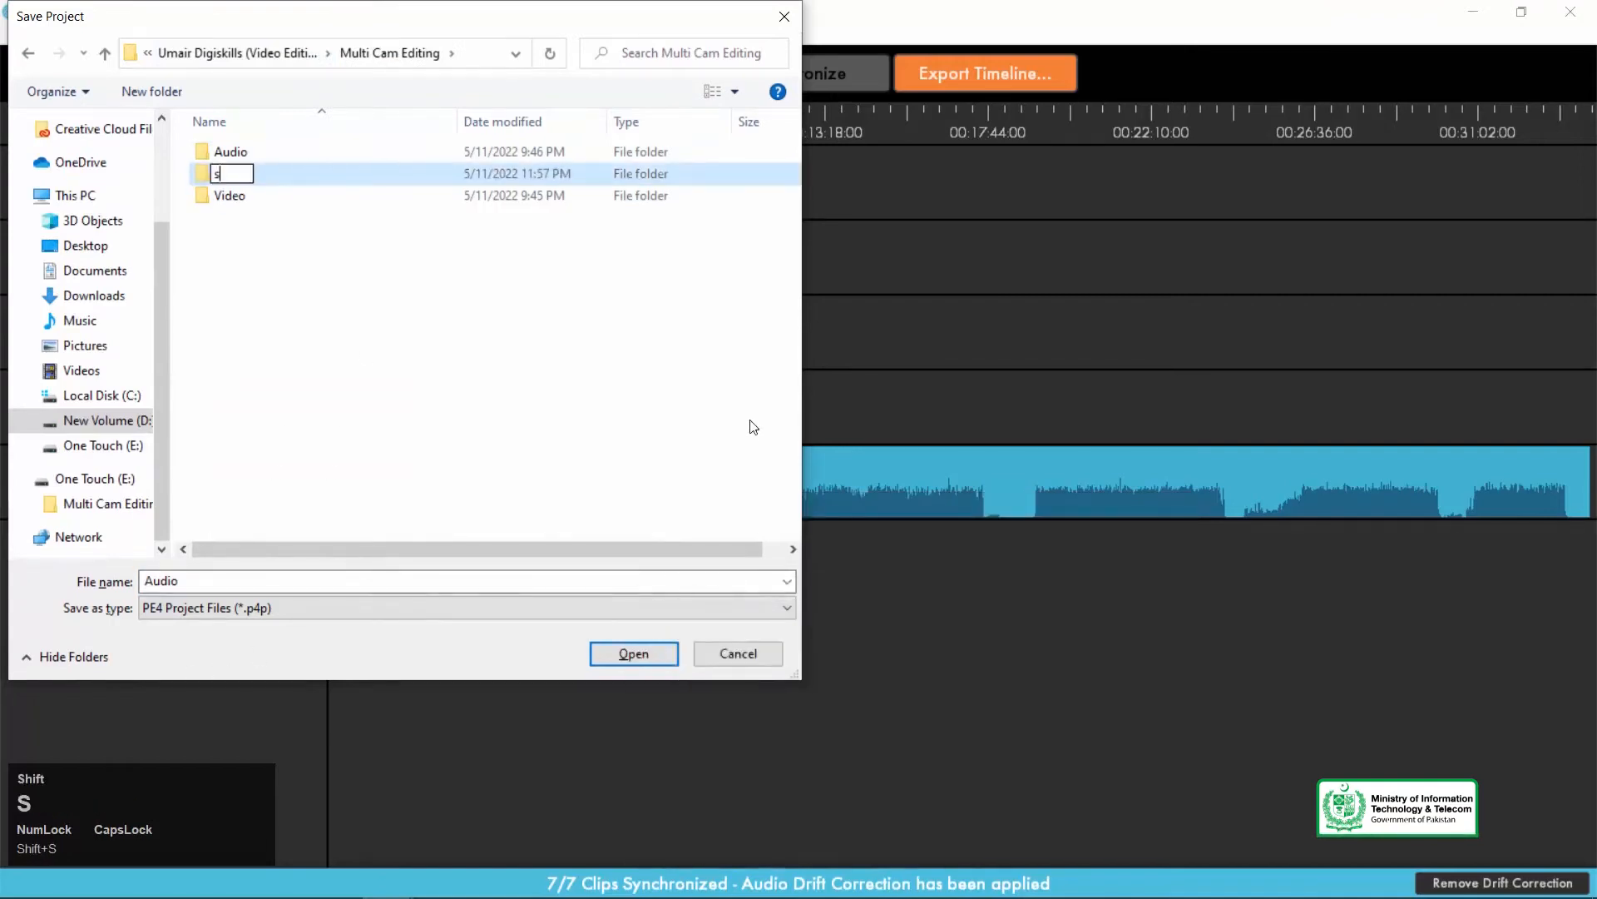
{"action": "type", "text": "ync"}
{"action": "key", "text": "Return"}
{"action": "key", "text": "Caps_Lock"}
{"action": "key", "text": "F2"}
Save the synchronized project as a PE4 project file named Audio in the Sync folder.
{"action": "type", "text": "Sync"}
{"action": "key", "text": "Return"}
{"action": "left_click", "coordinate": [76, 574]}
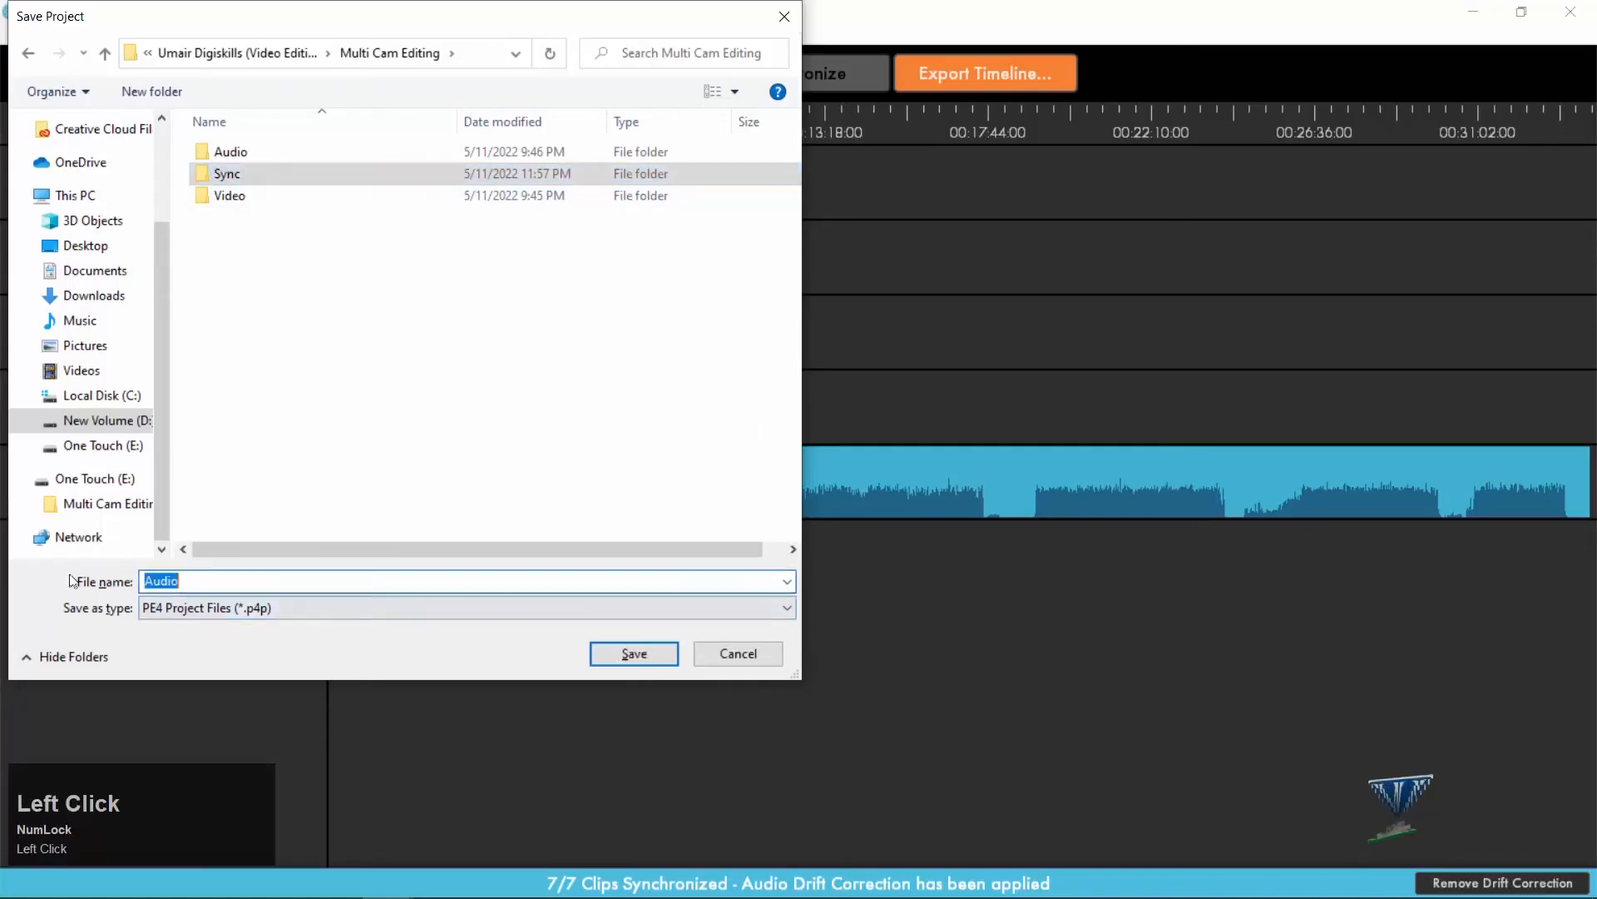
{"action": "type", "text": "Sync"}
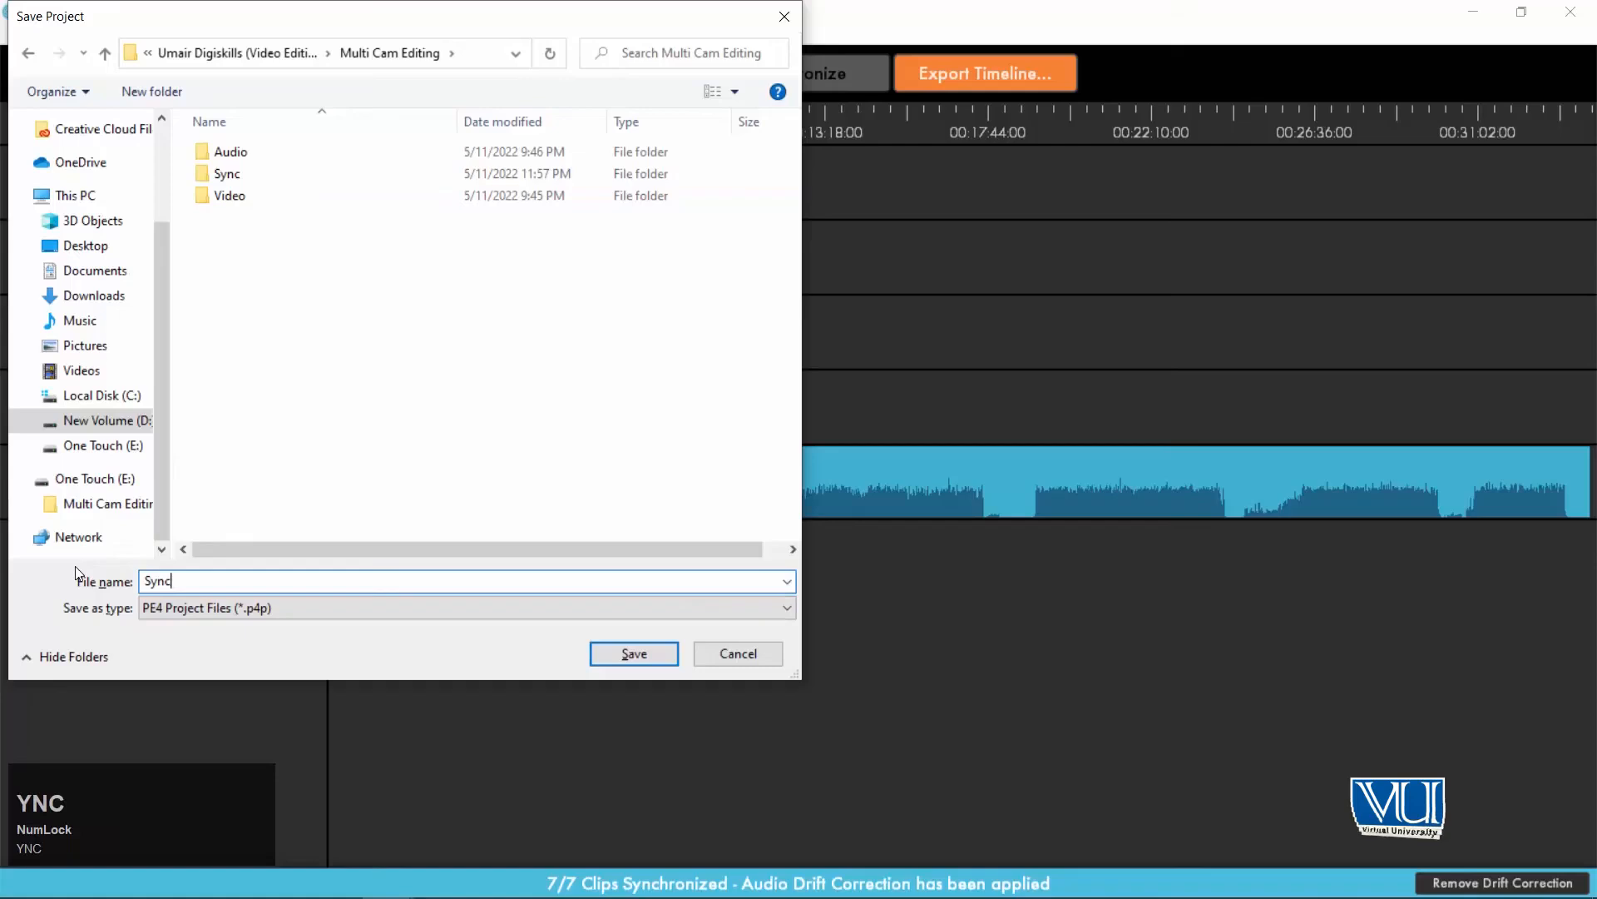
{"action": "key", "text": "Return"}
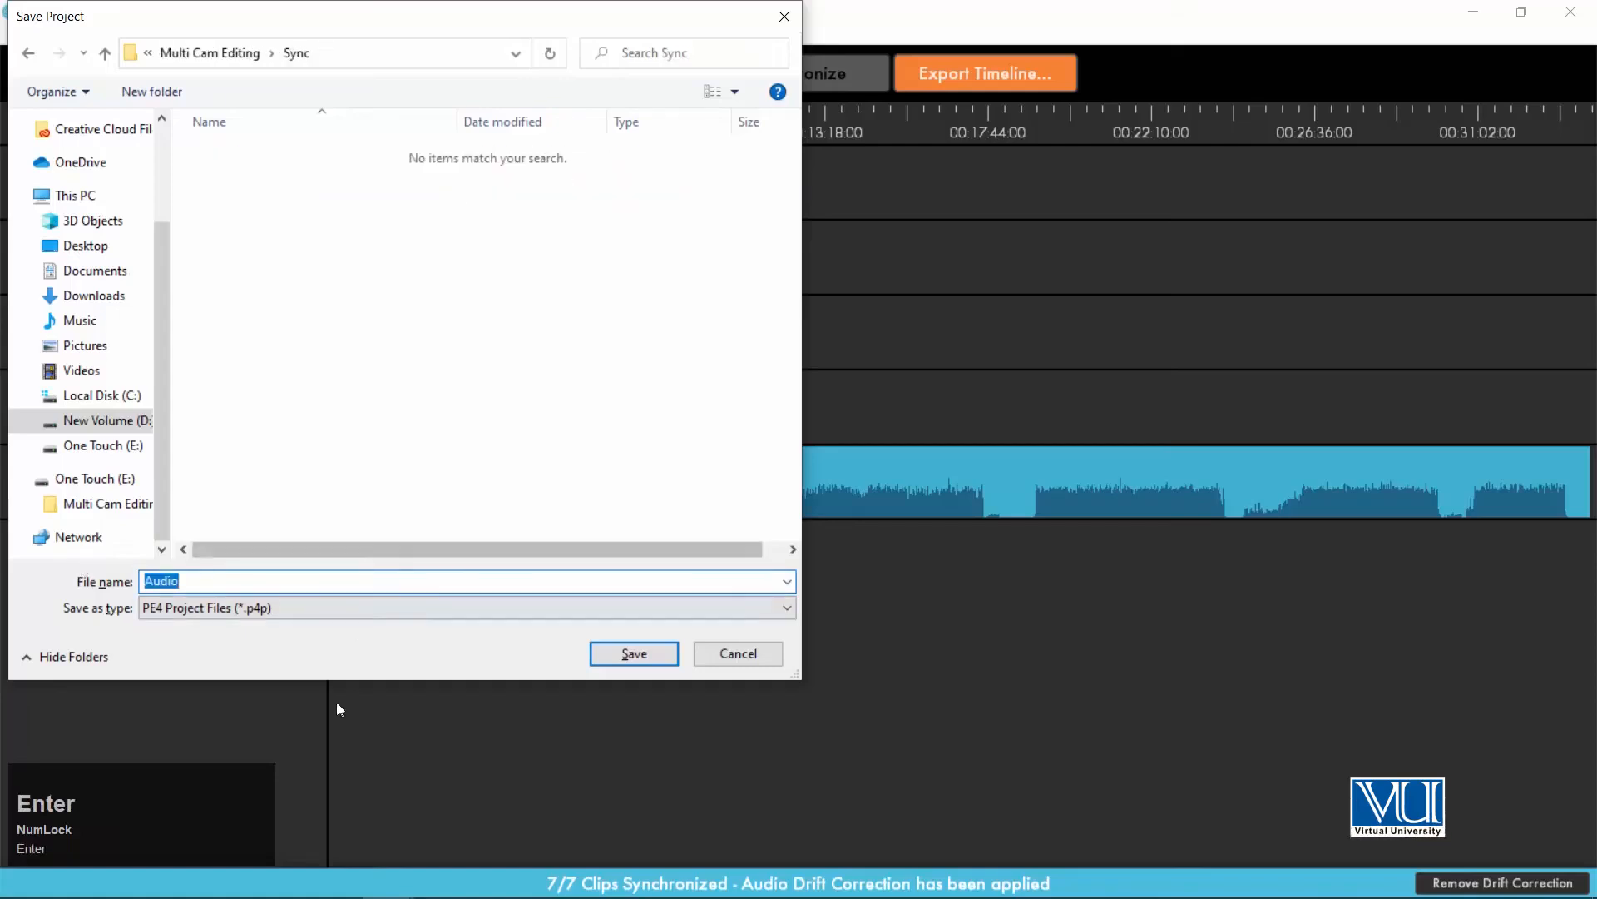
{"action": "left_click", "coordinate": [641, 657]}
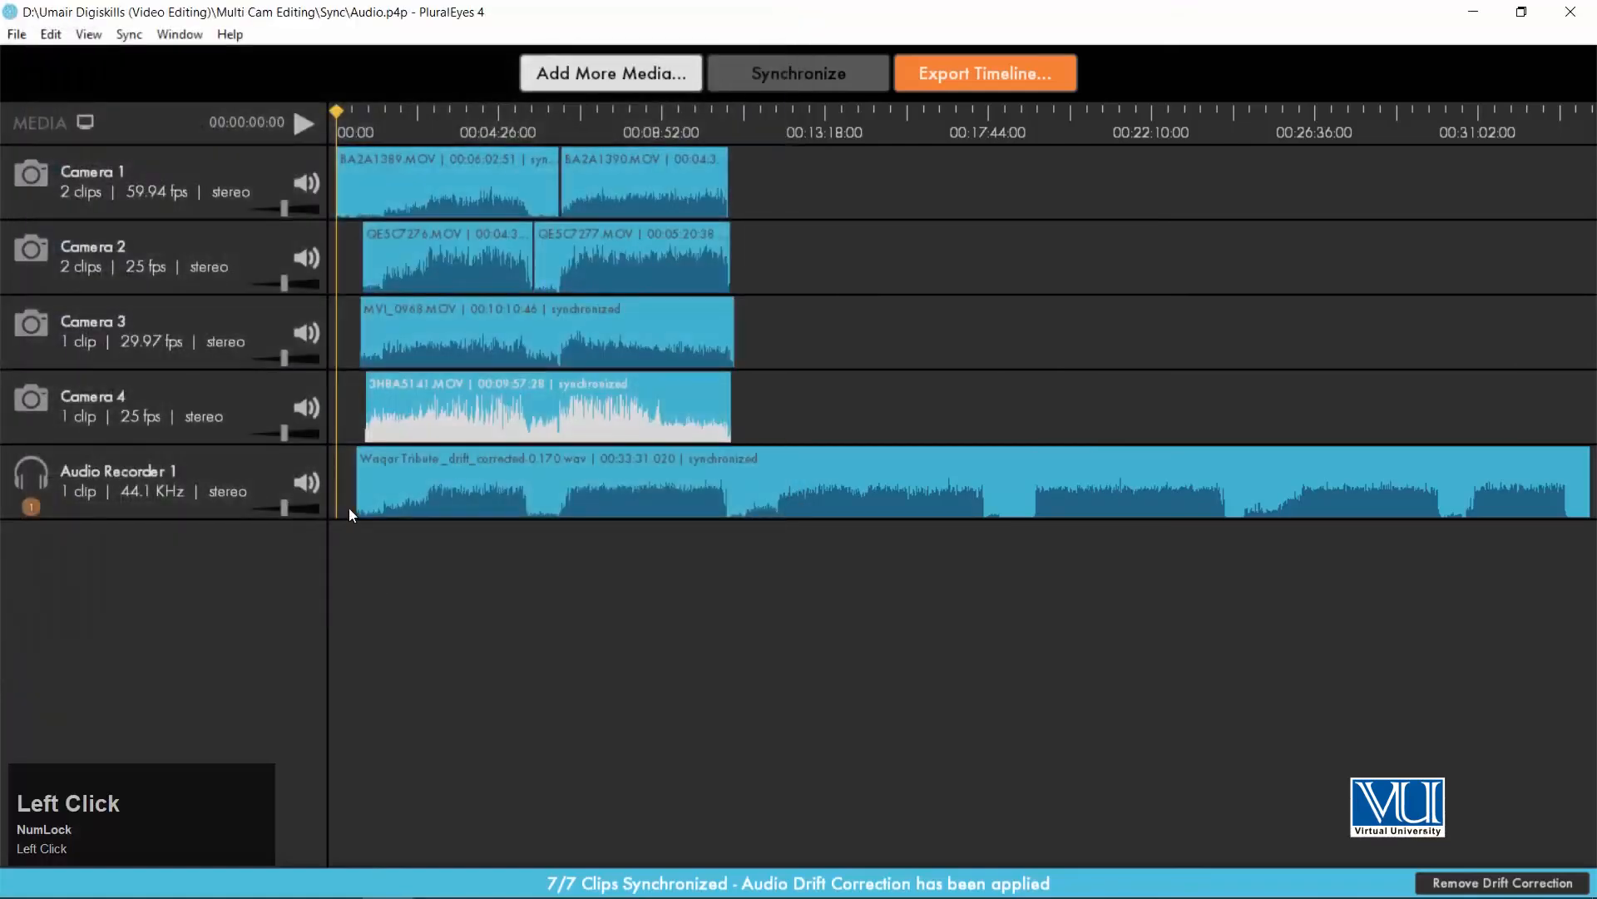
Export the timeline in Premiere Pro format as Audio.xml, with the Sync folder in Multi Cam Editing as destination.
{"action": "left_click", "coordinate": [1001, 76]}
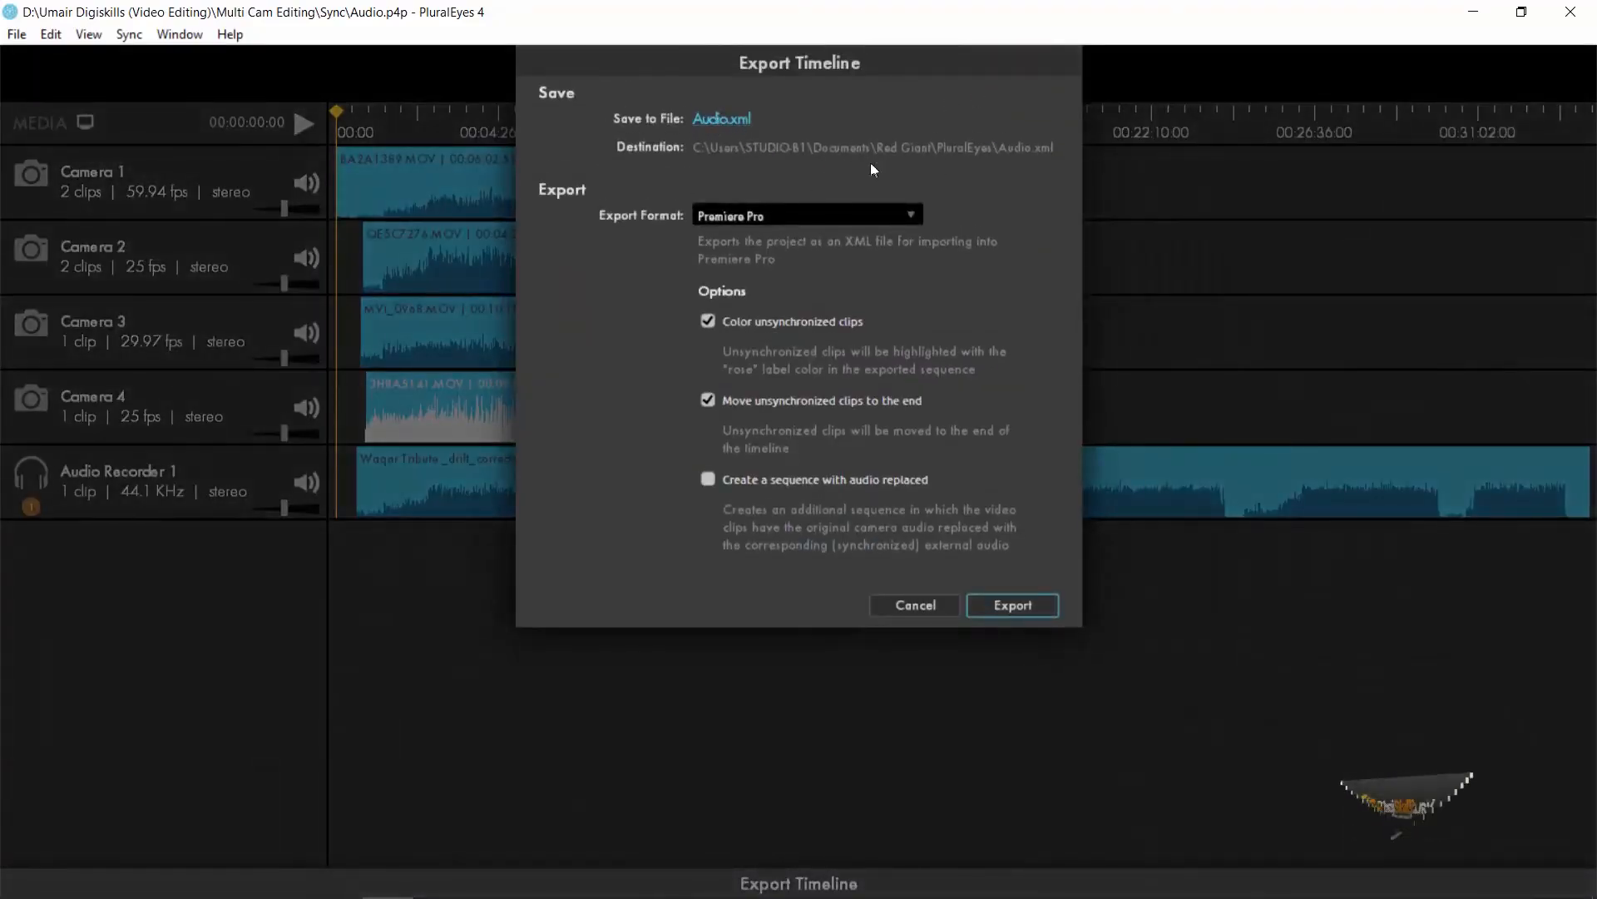
{"action": "left_click", "coordinate": [749, 118]}
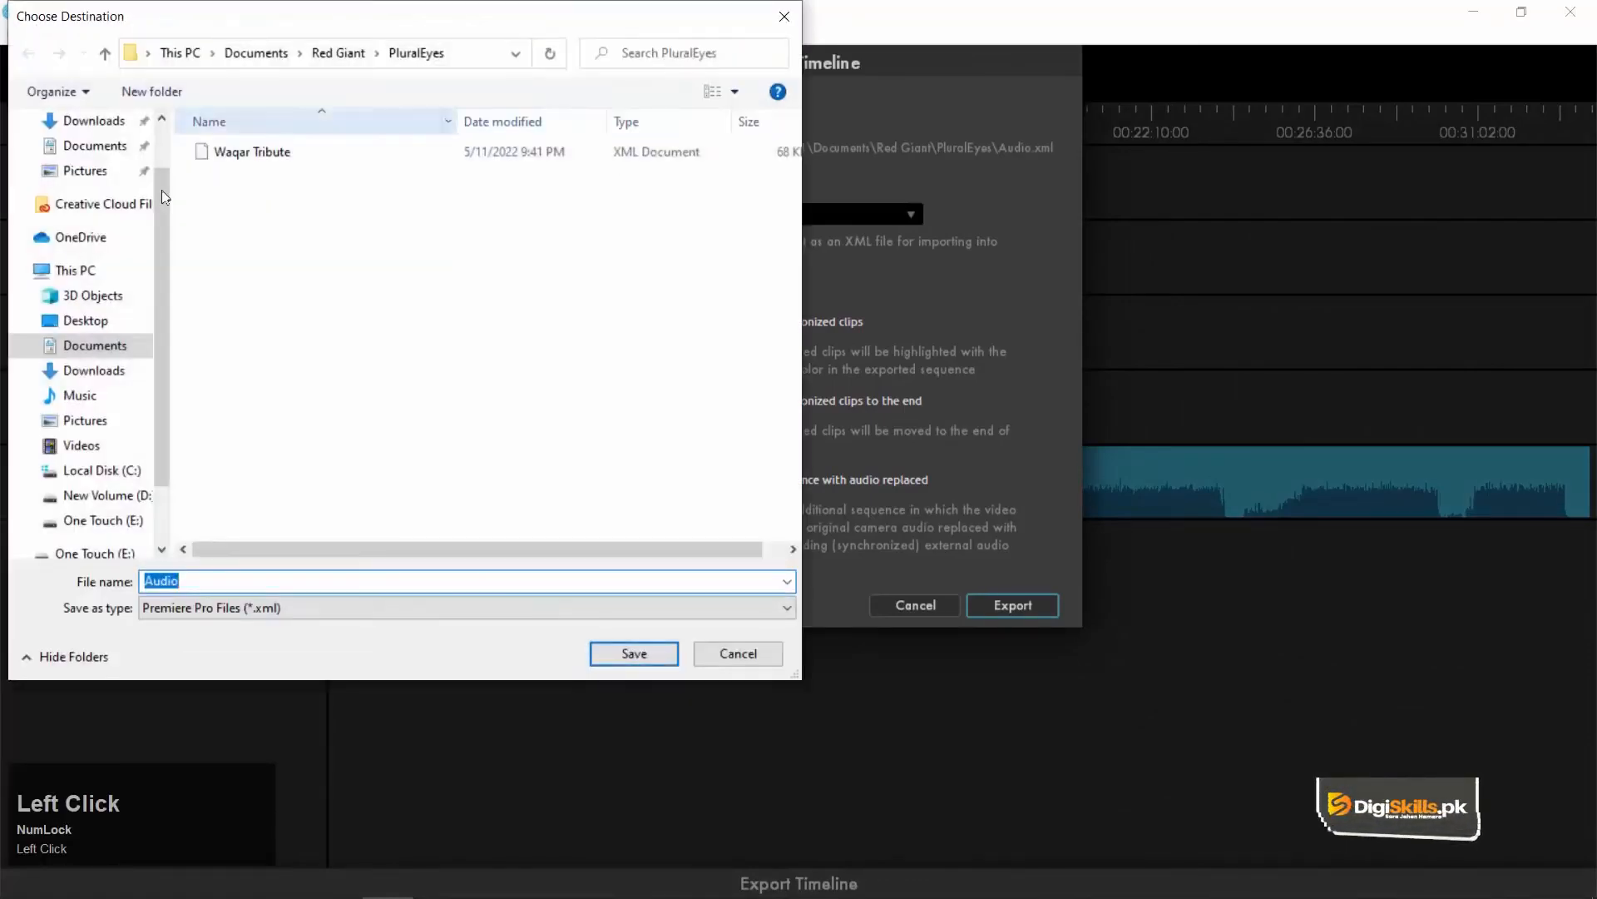
{"action": "left_click", "coordinate": [96, 495]}
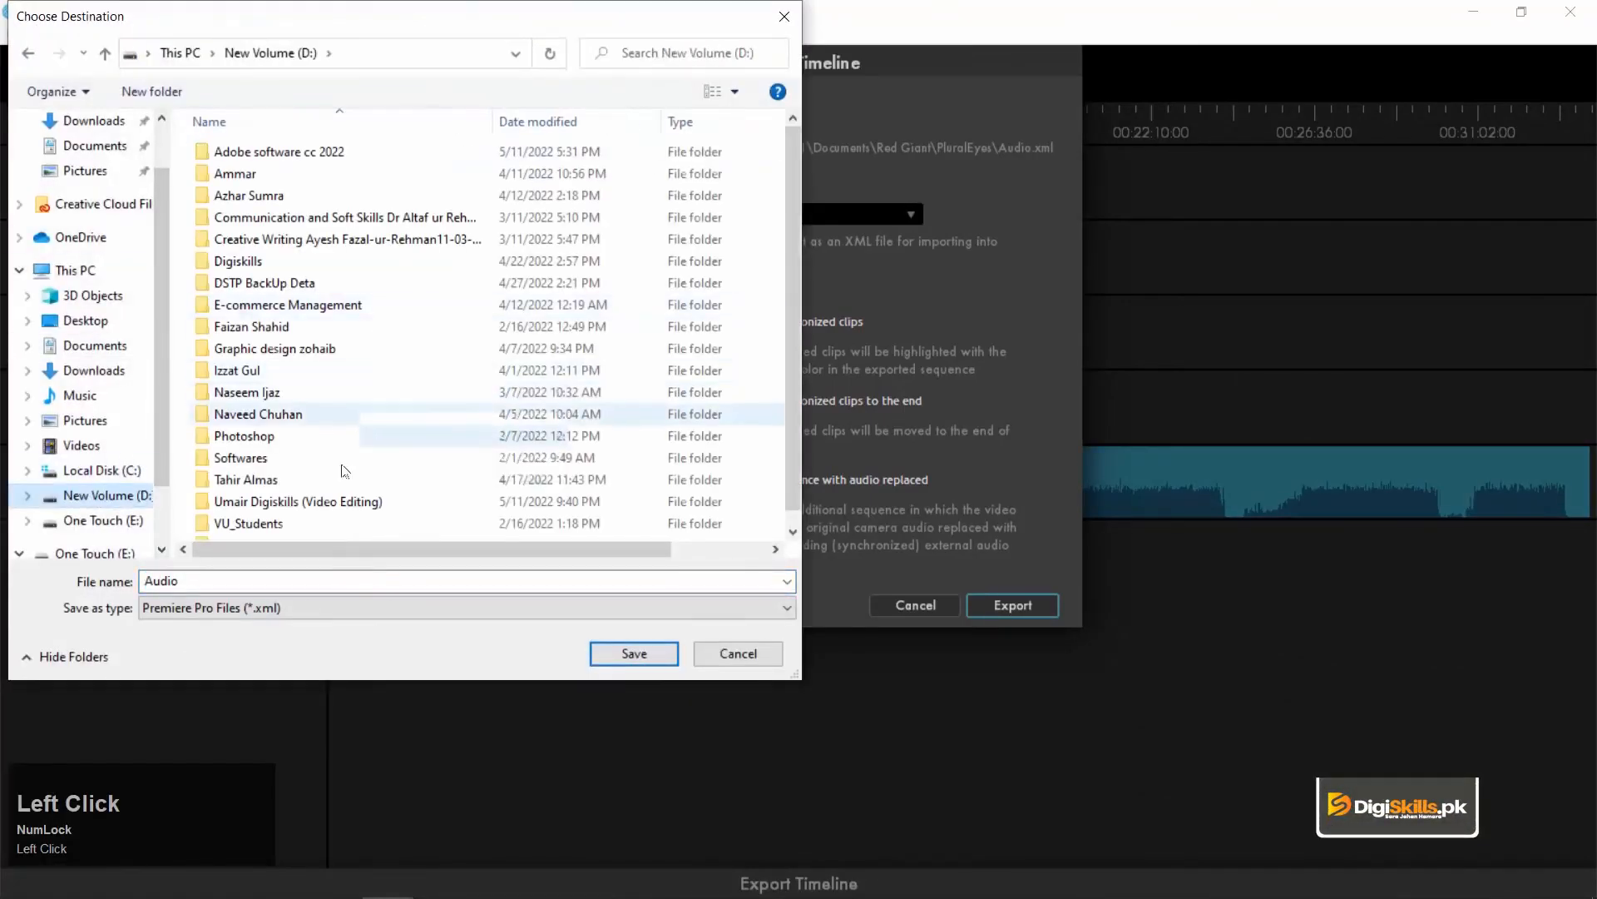
{"action": "double_click", "coordinate": [283, 501]}
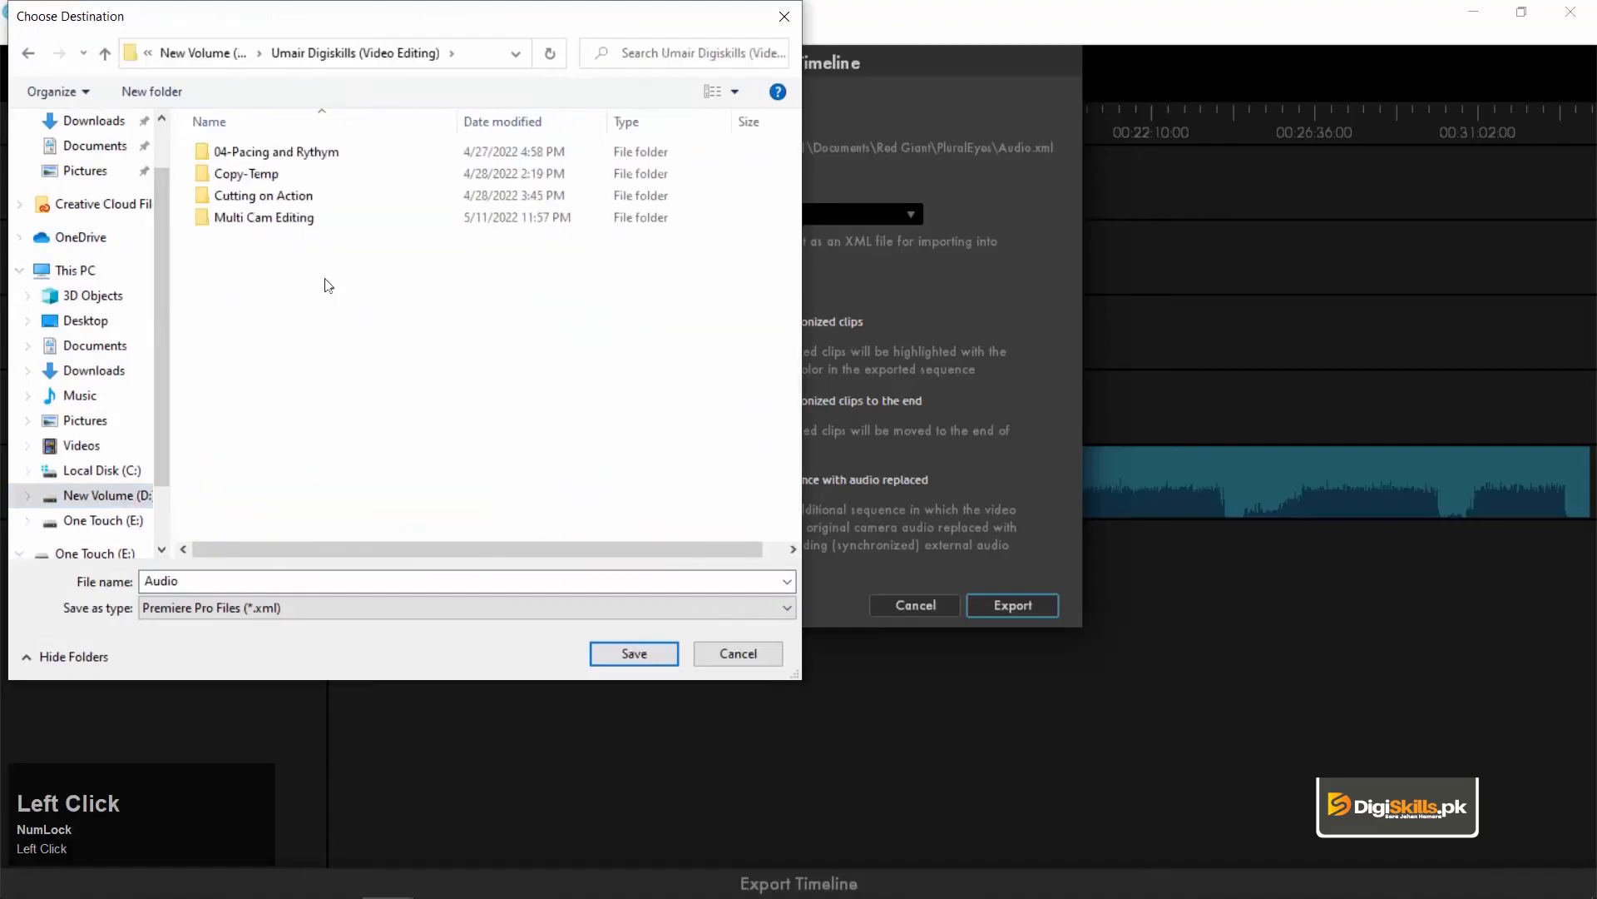
{"action": "double_click", "coordinate": [291, 218]}
{"action": "left_click", "coordinate": [234, 185]}
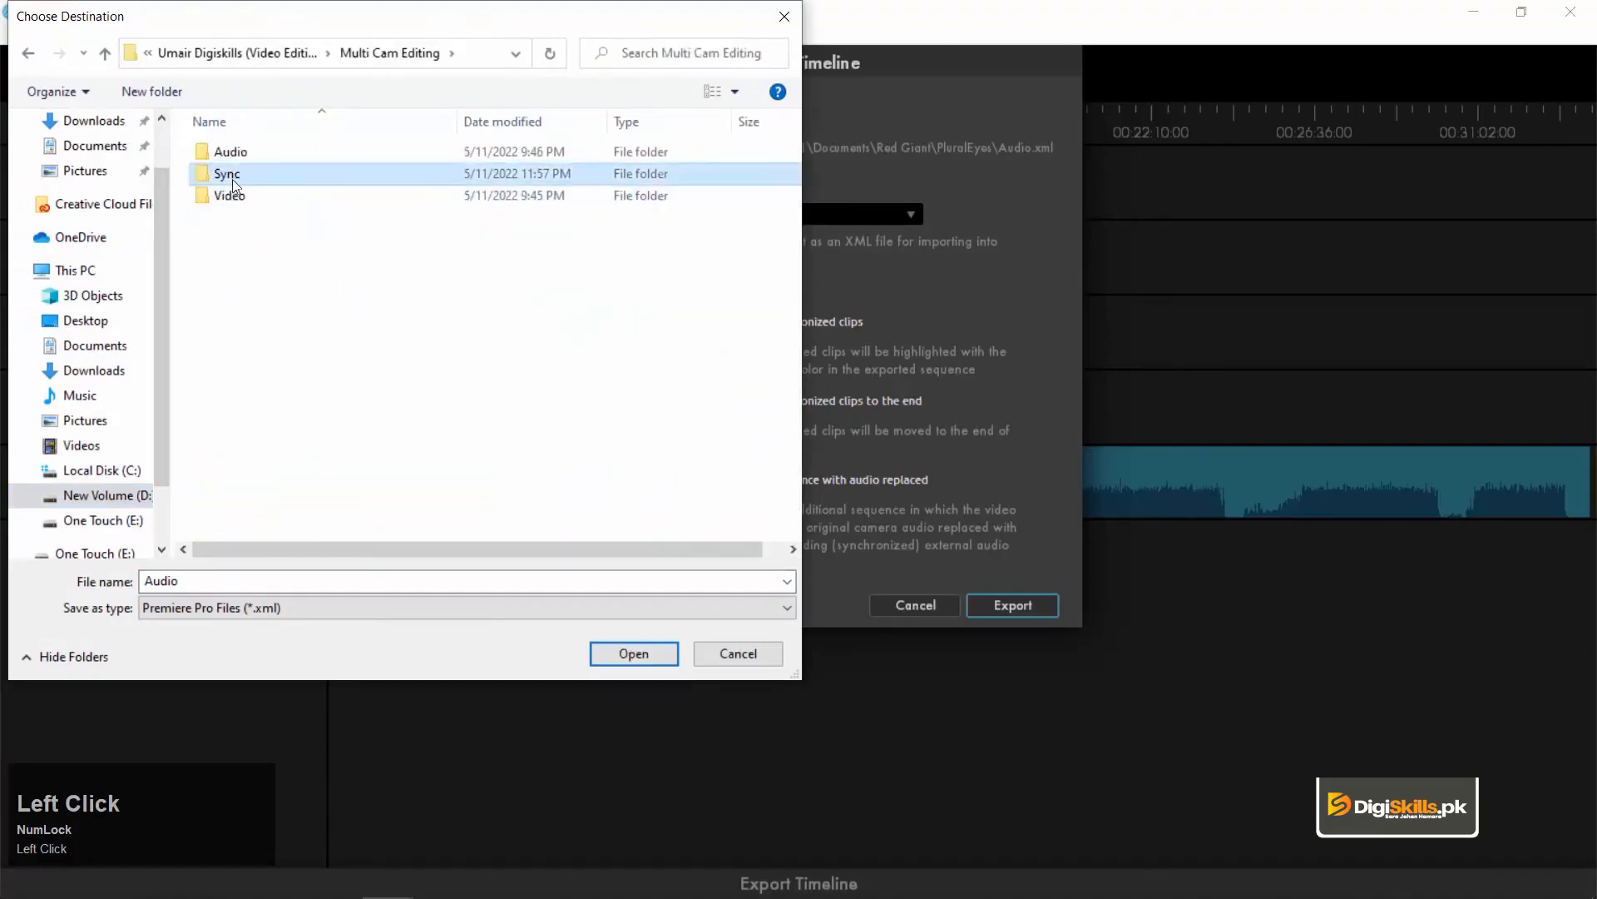
{"action": "left_click", "coordinate": [637, 656]}
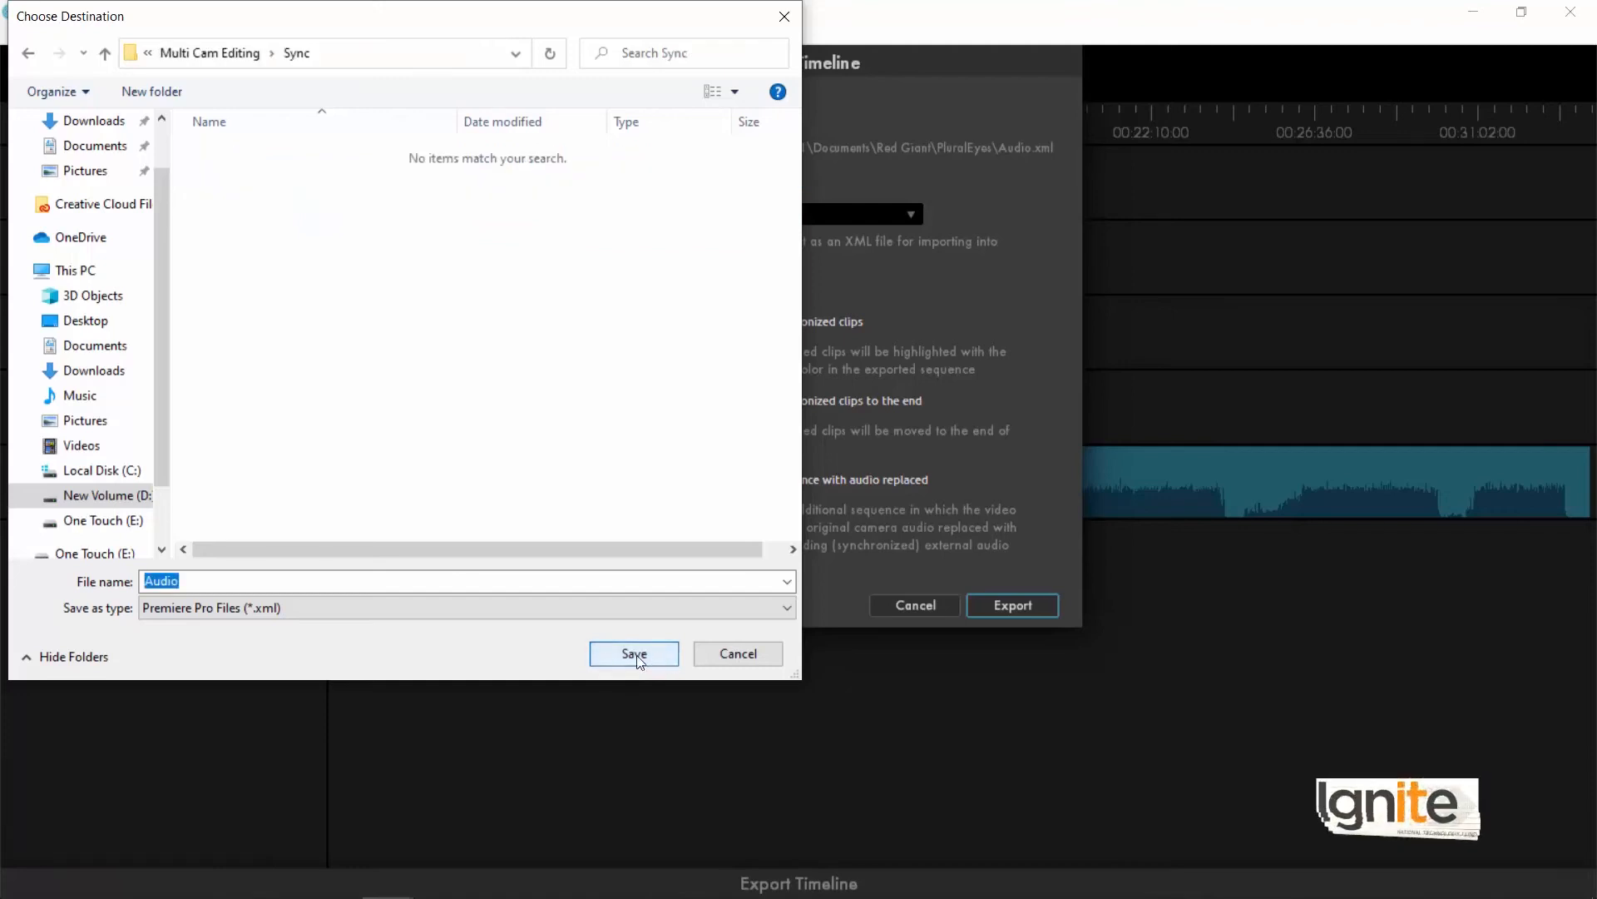
{"action": "left_click", "coordinate": [636, 656]}
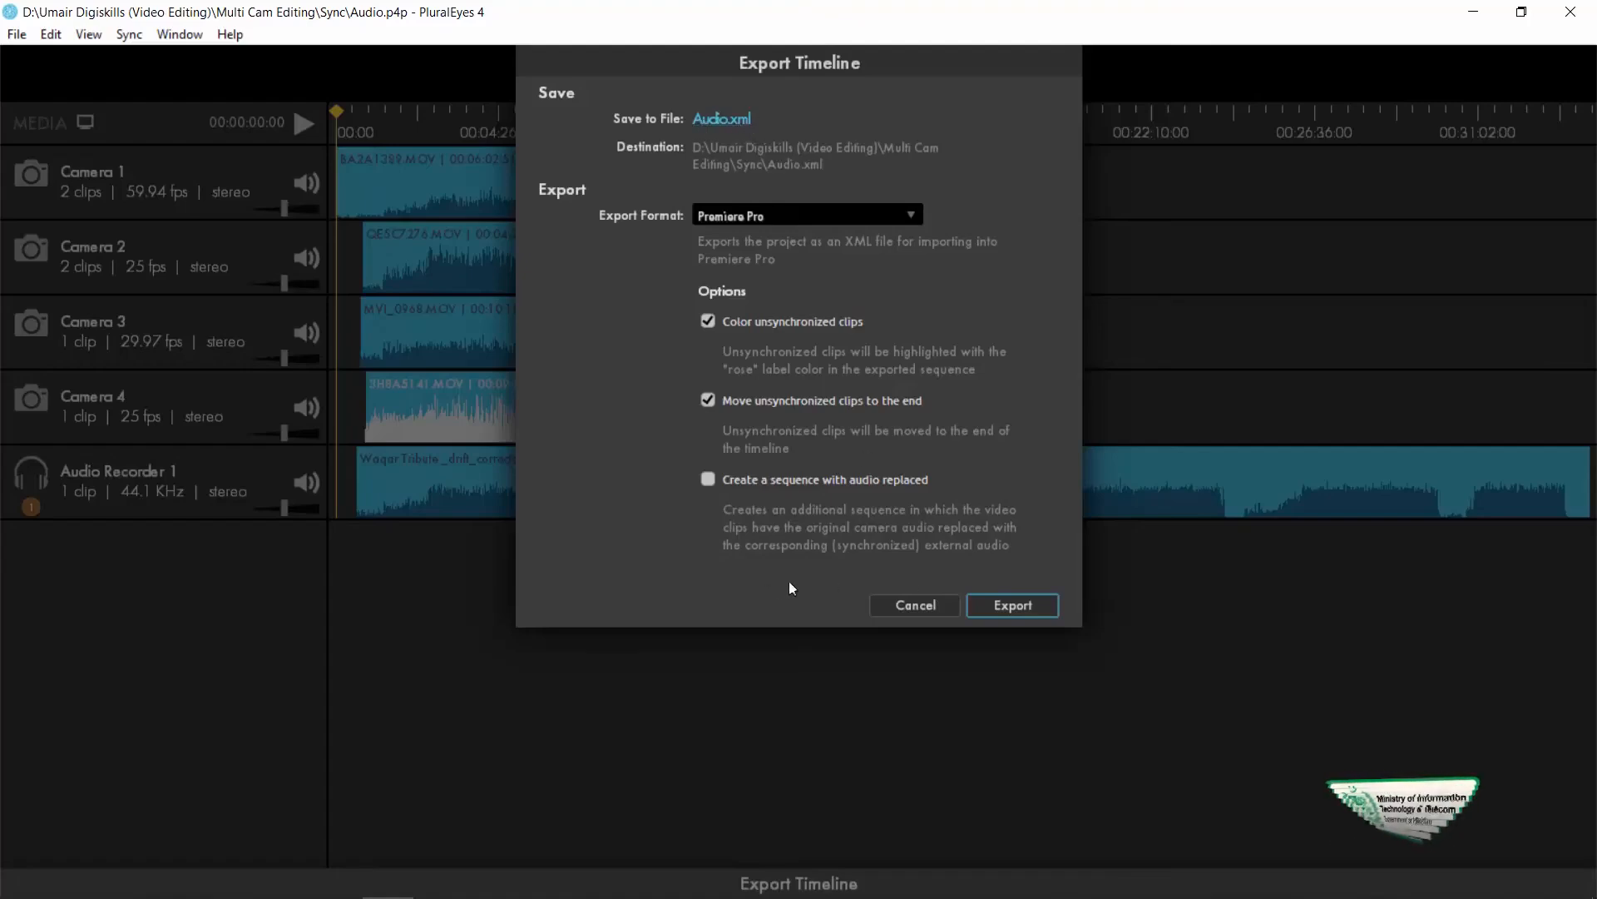
{"action": "left_click", "coordinate": [1016, 611]}
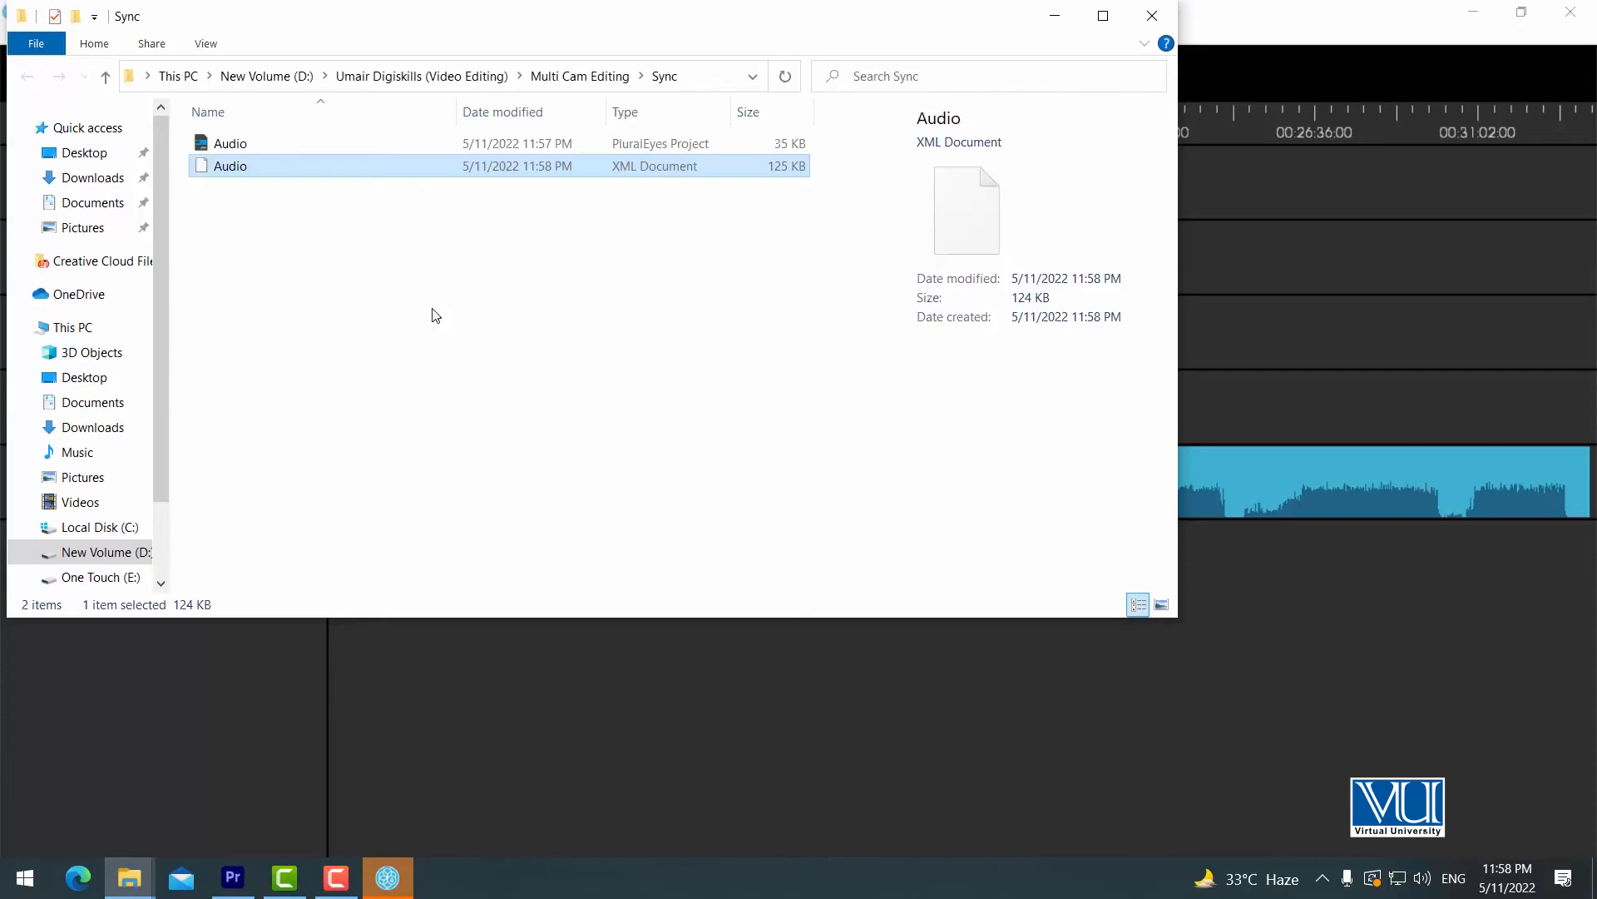
Switch to Premiere Pro and import the Audio XML file from the Sync folder in Multi Cam Editing.
{"action": "left_click", "coordinate": [235, 880]}
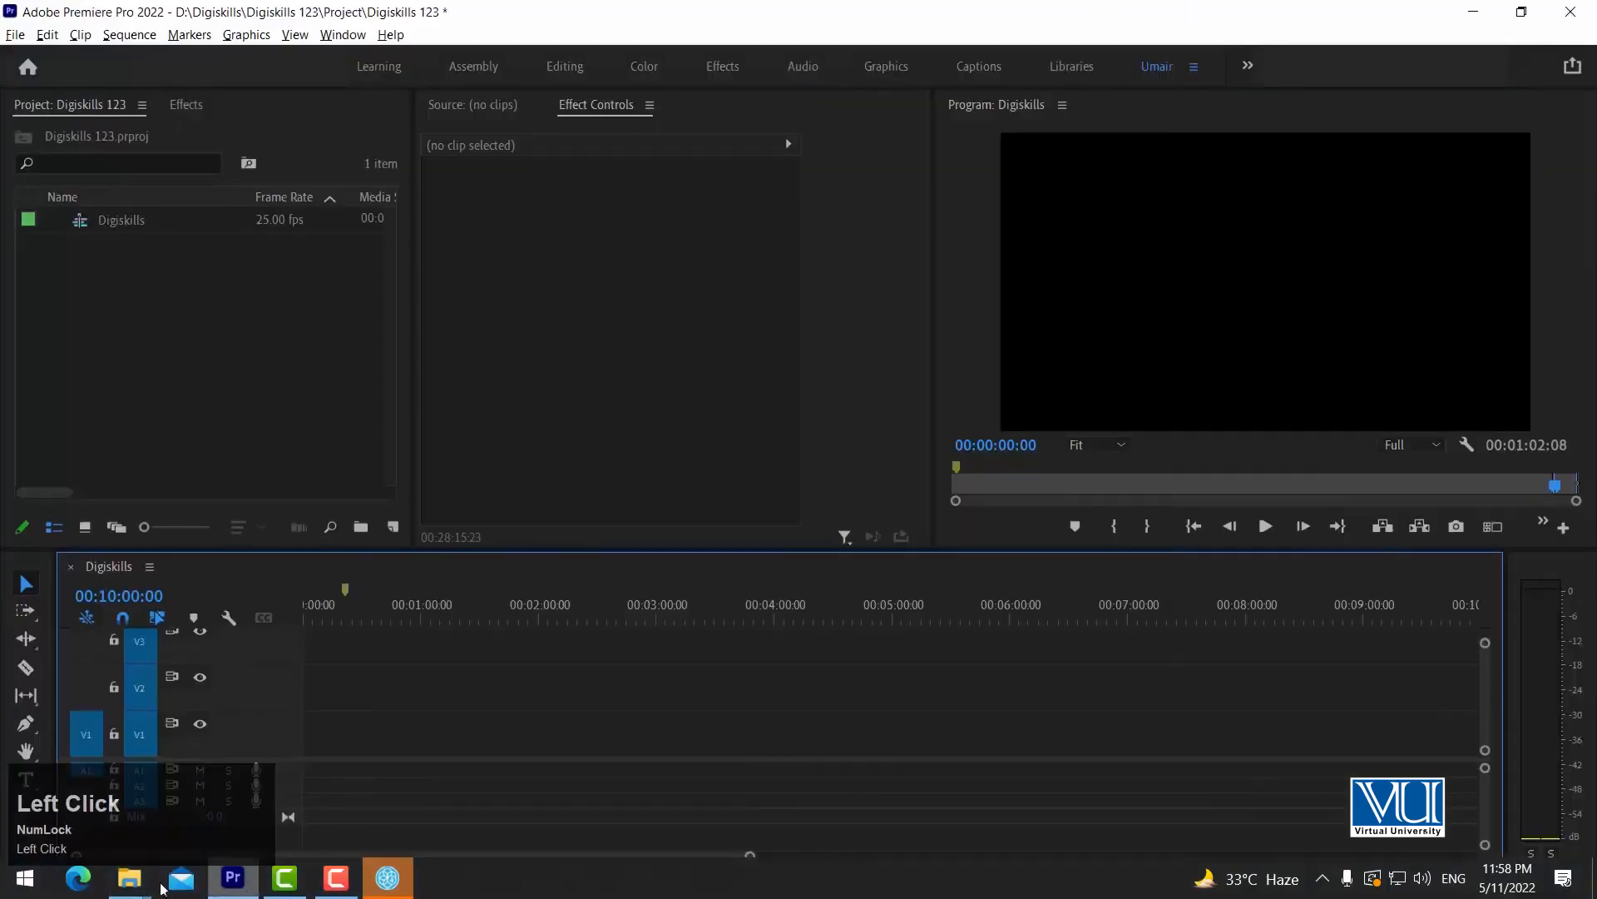
{"action": "left_click", "coordinate": [155, 320]}
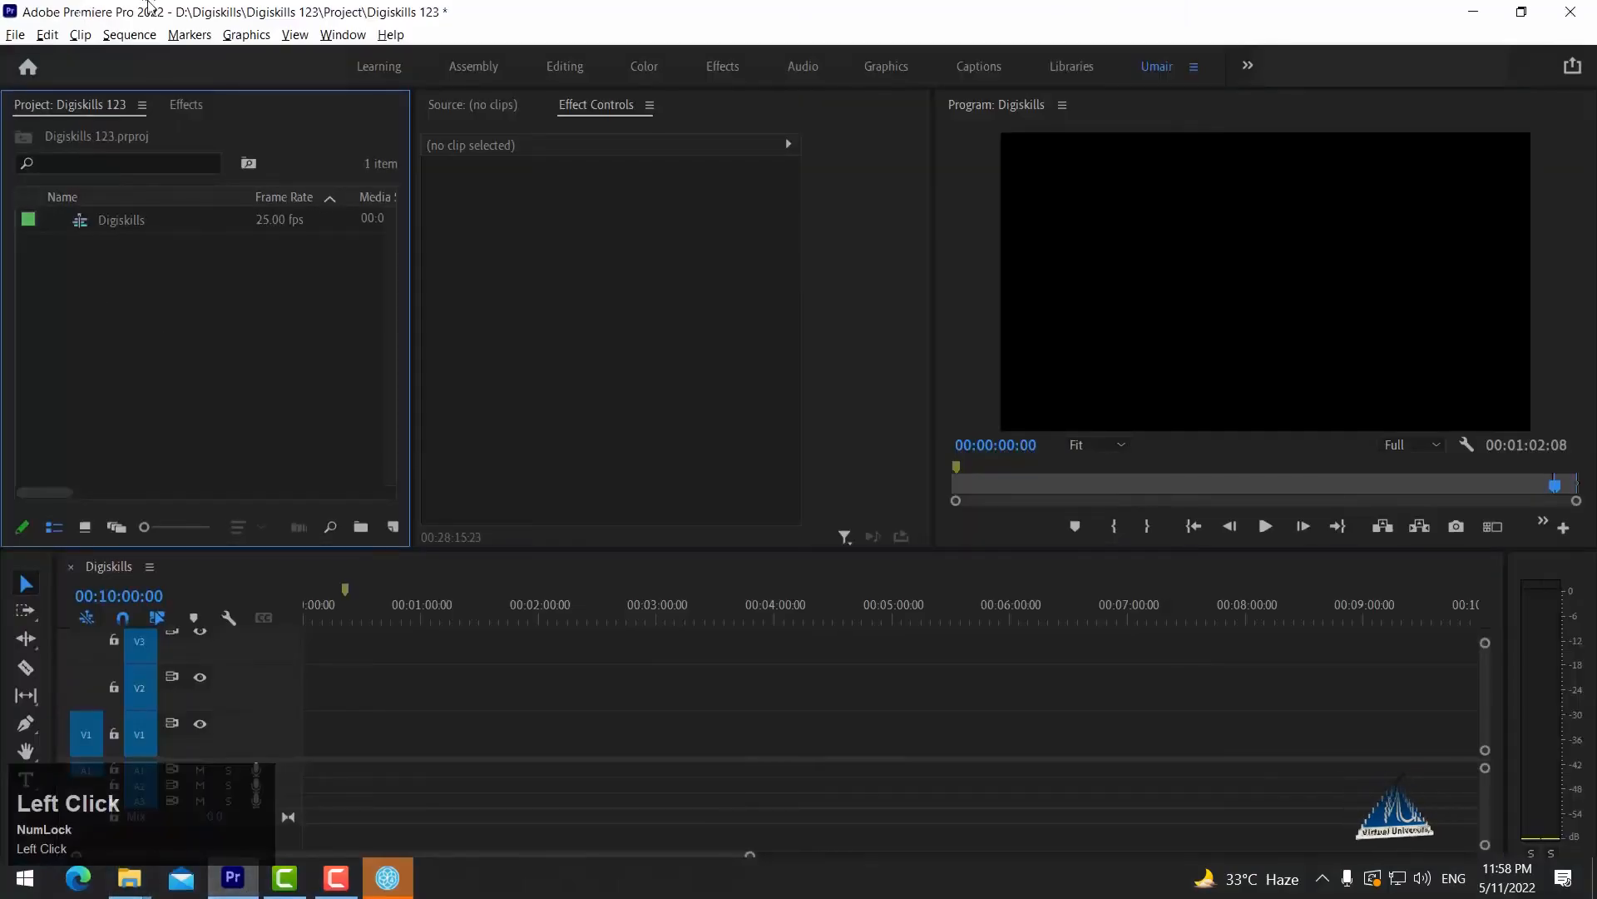
{"action": "left_click", "coordinate": [16, 35]}
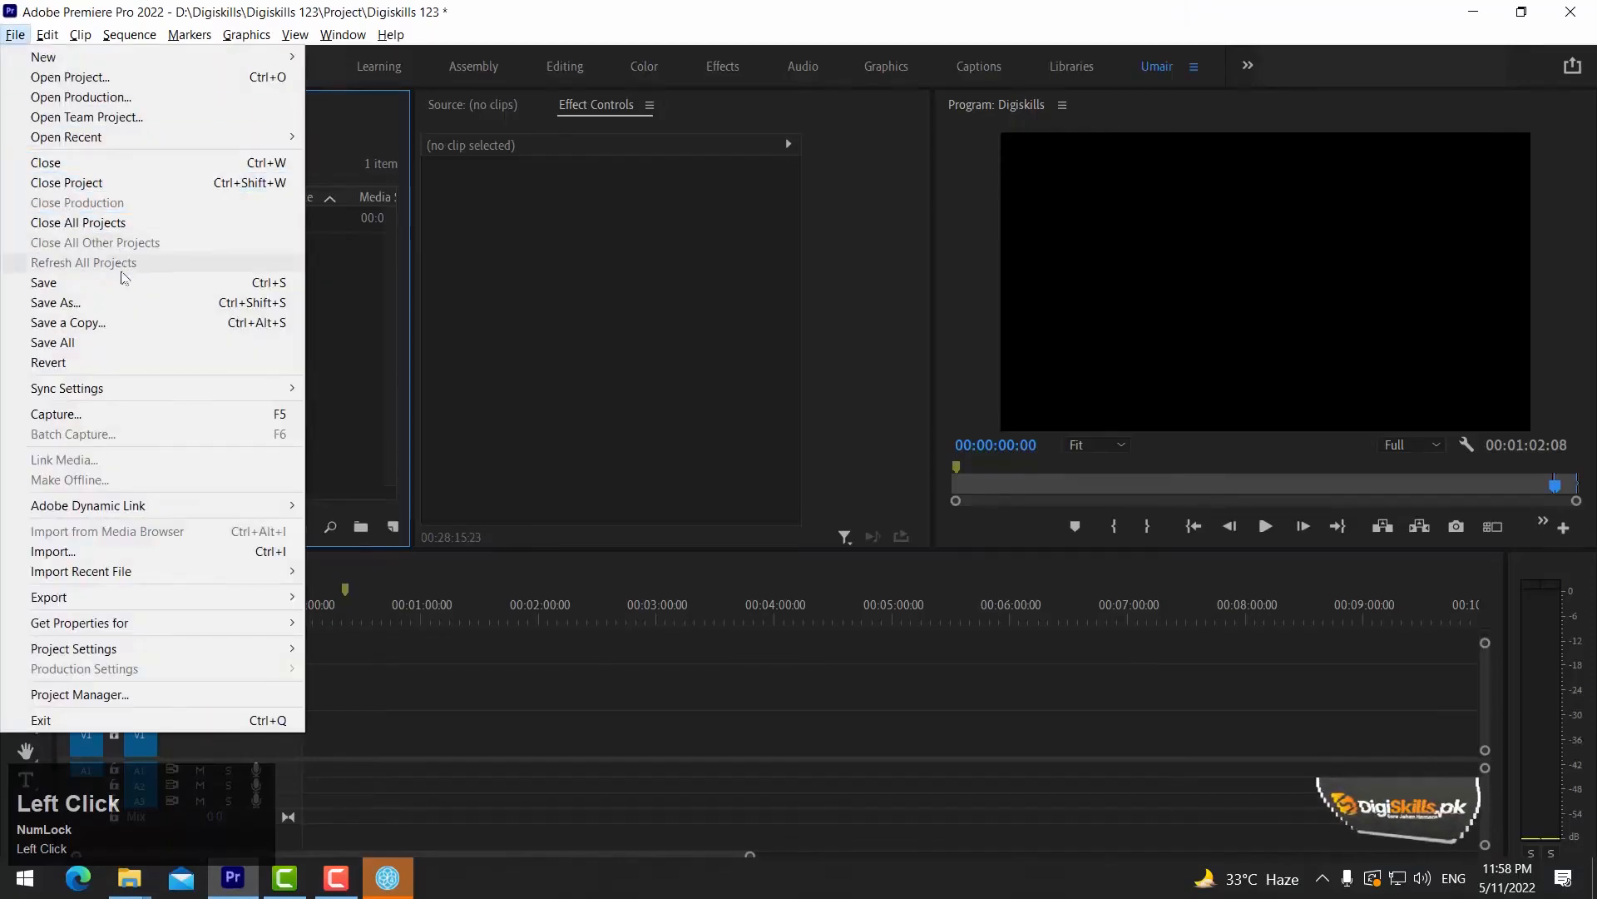
{"action": "left_click", "coordinate": [215, 550]}
{"action": "left_click", "coordinate": [105, 500]}
{"action": "scroll", "coordinate": [324, 475], "scroll_direction": "down", "scroll_amount": 2}
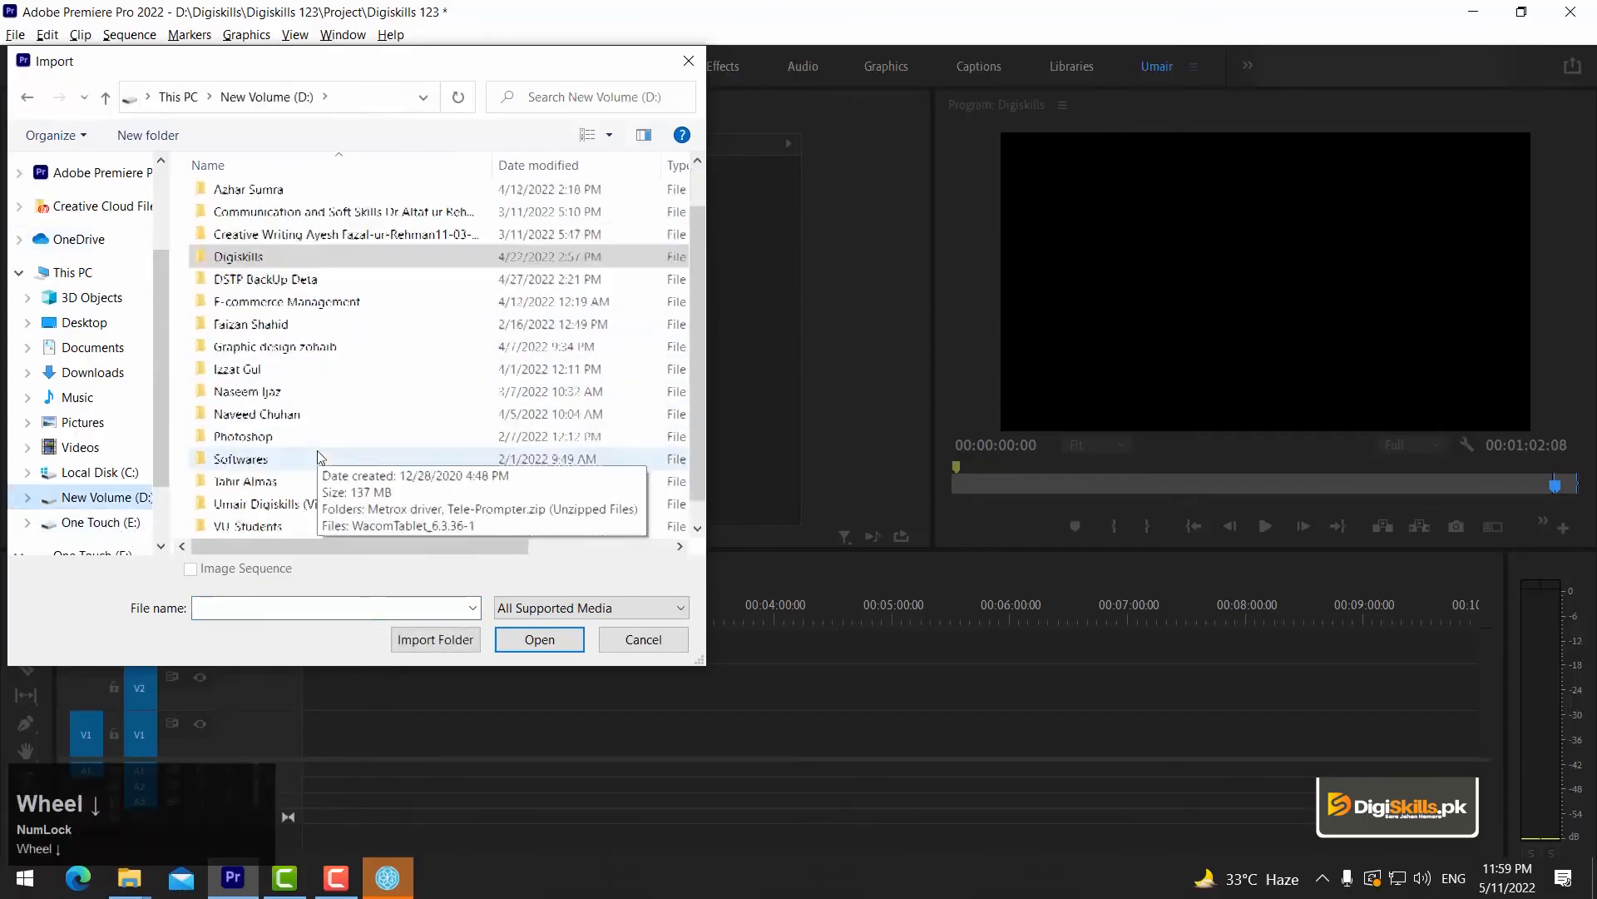
{"action": "double_click", "coordinate": [325, 482]}
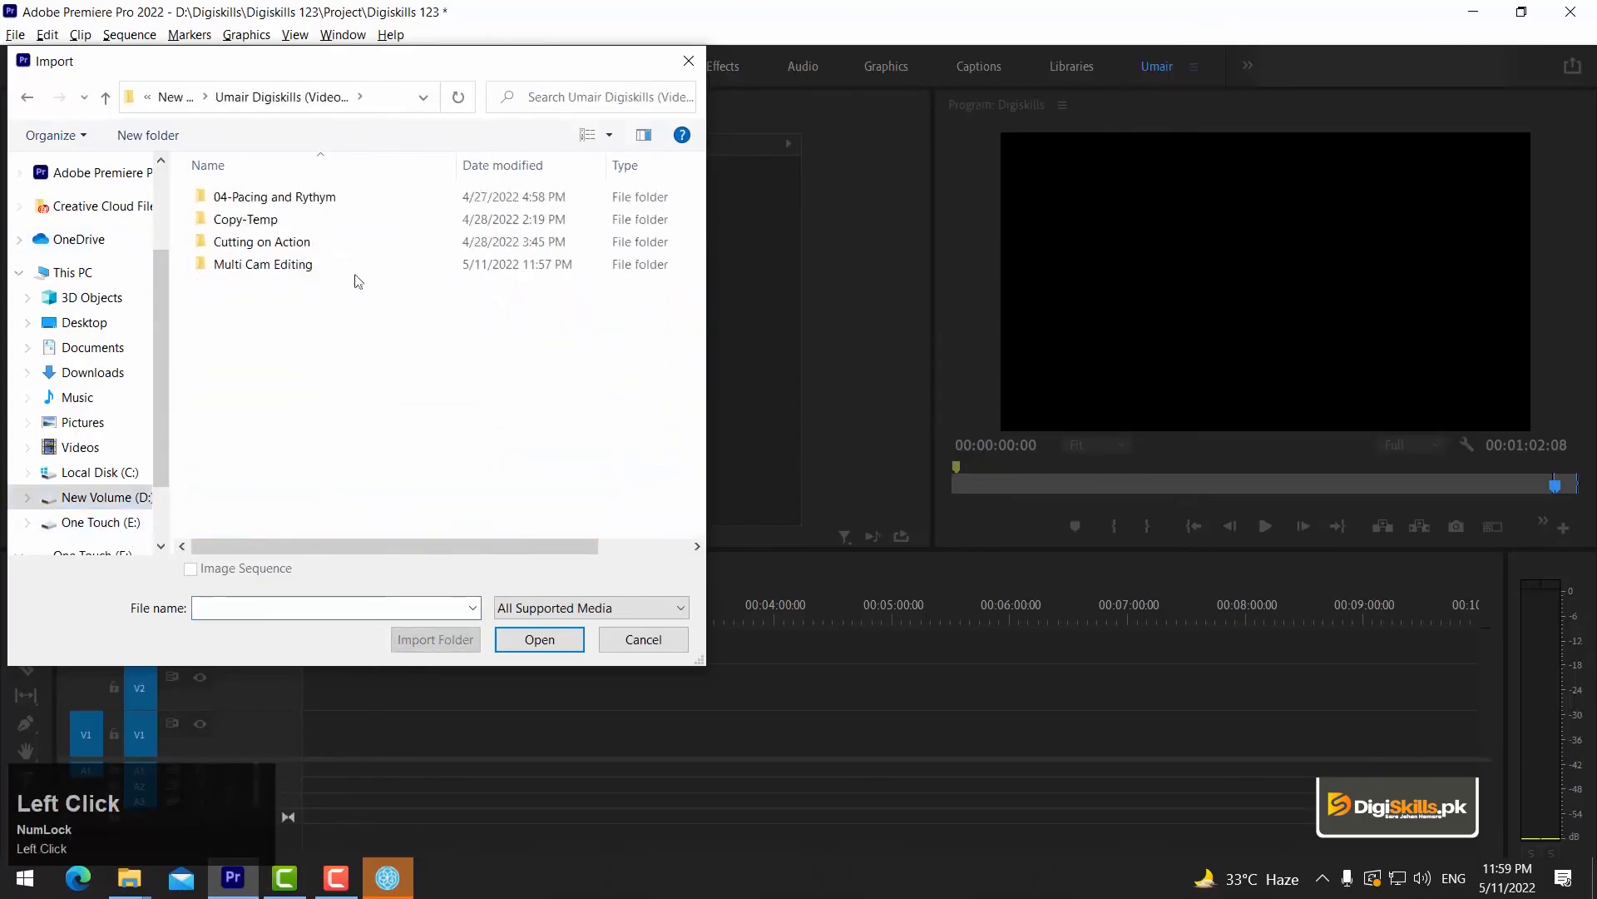
{"action": "double_click", "coordinate": [268, 263]}
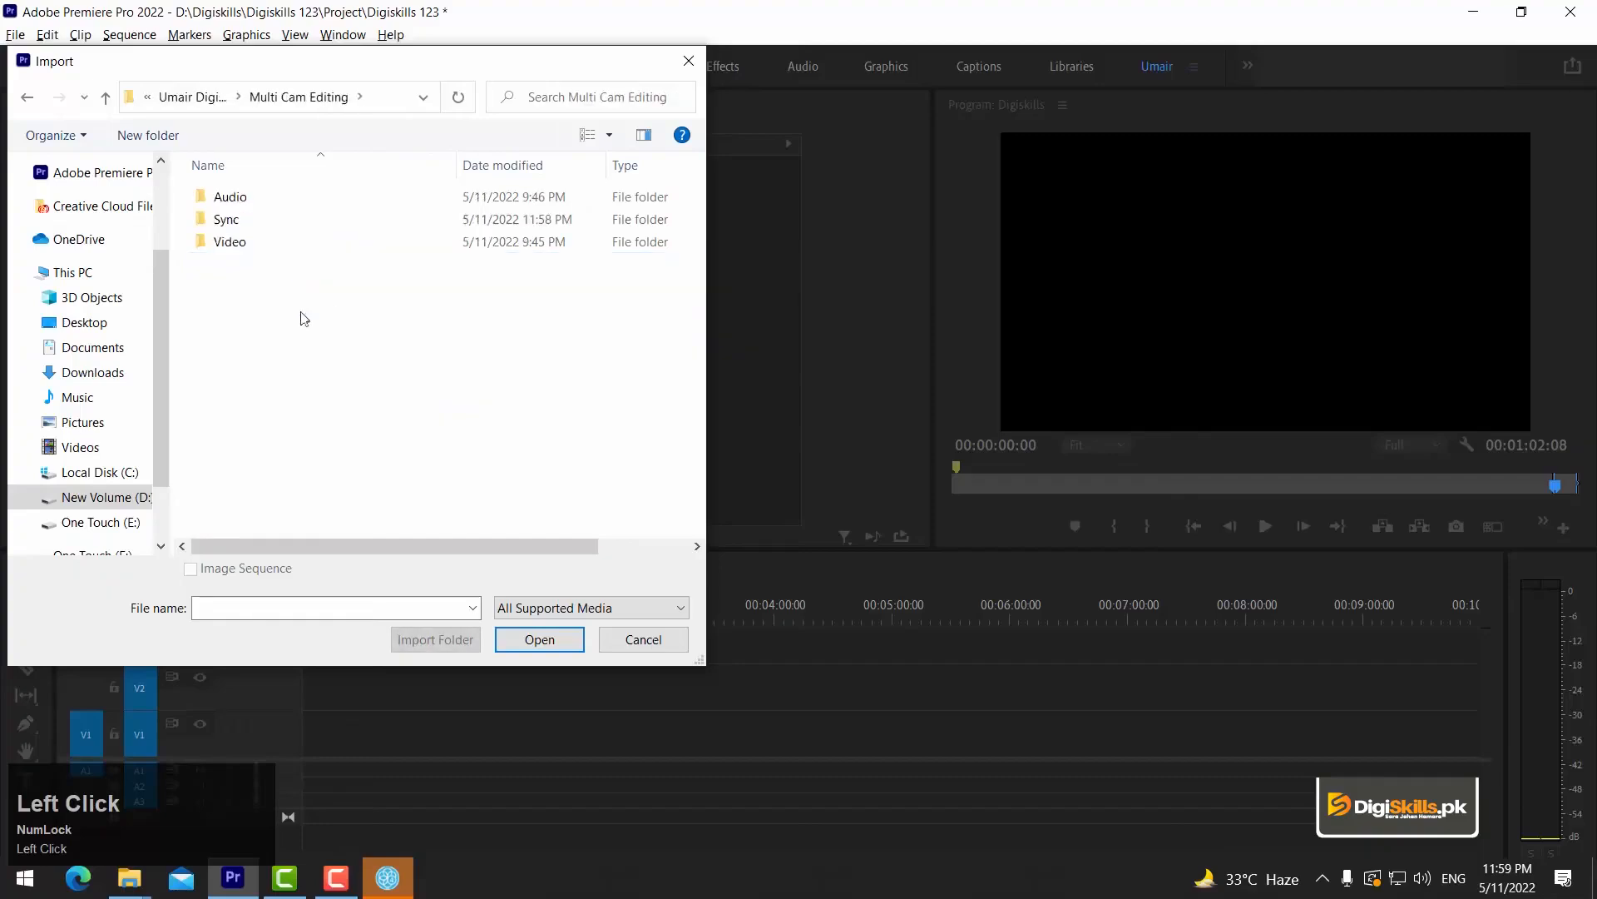
{"action": "double_click", "coordinate": [224, 220]}
{"action": "left_click", "coordinate": [231, 200]}
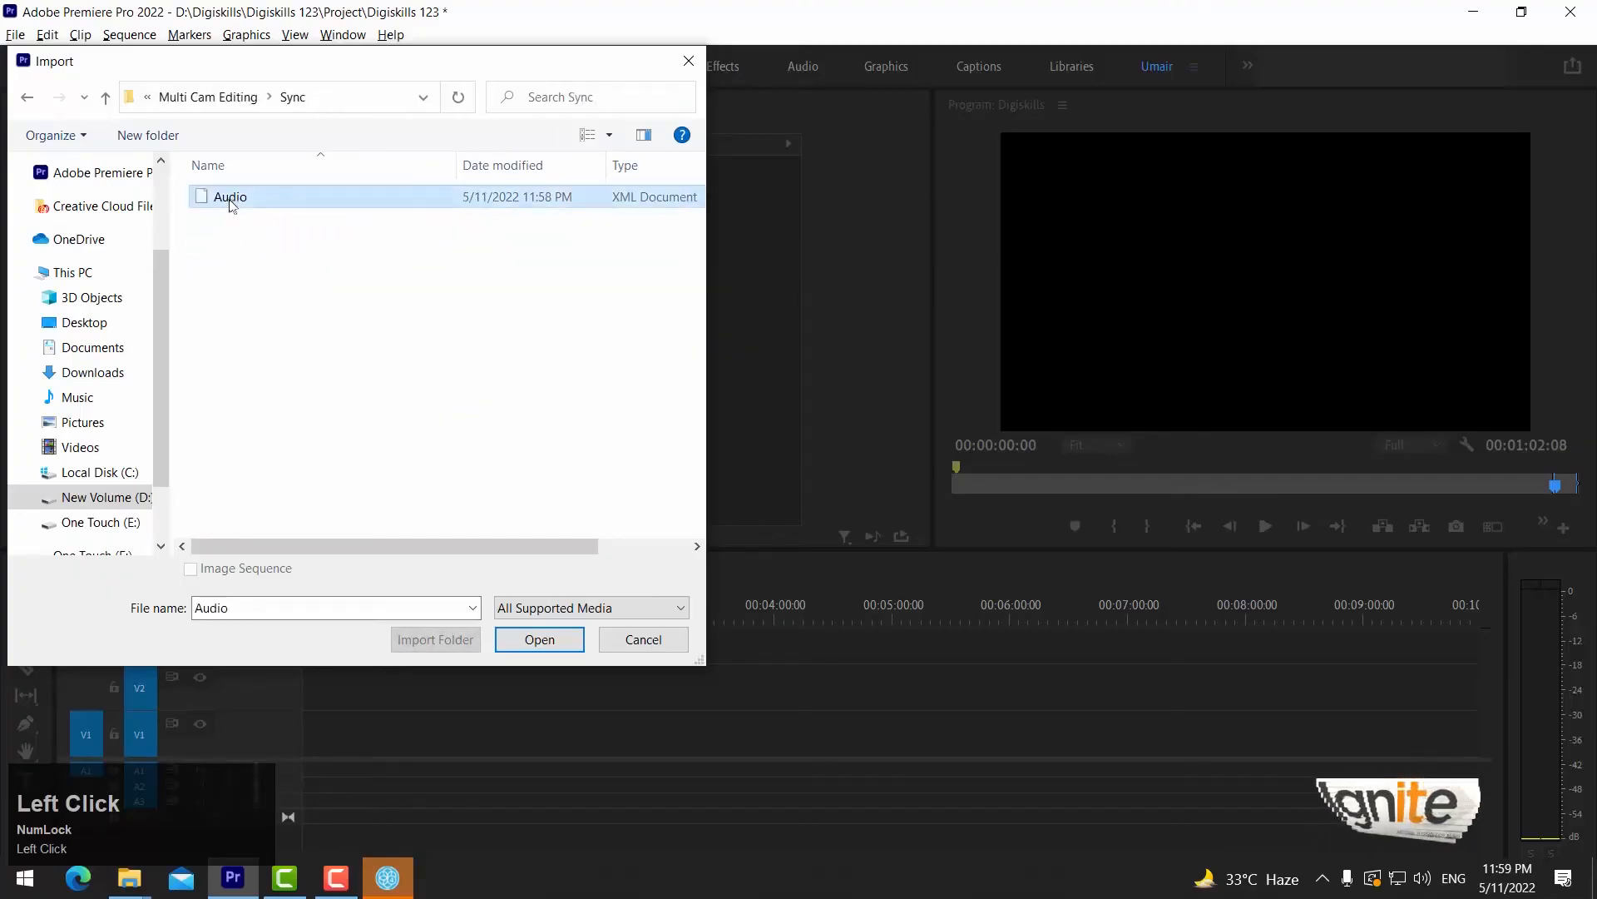
{"action": "left_click_drag", "start_coordinate": [703, 214], "coordinate": [790, 214]}
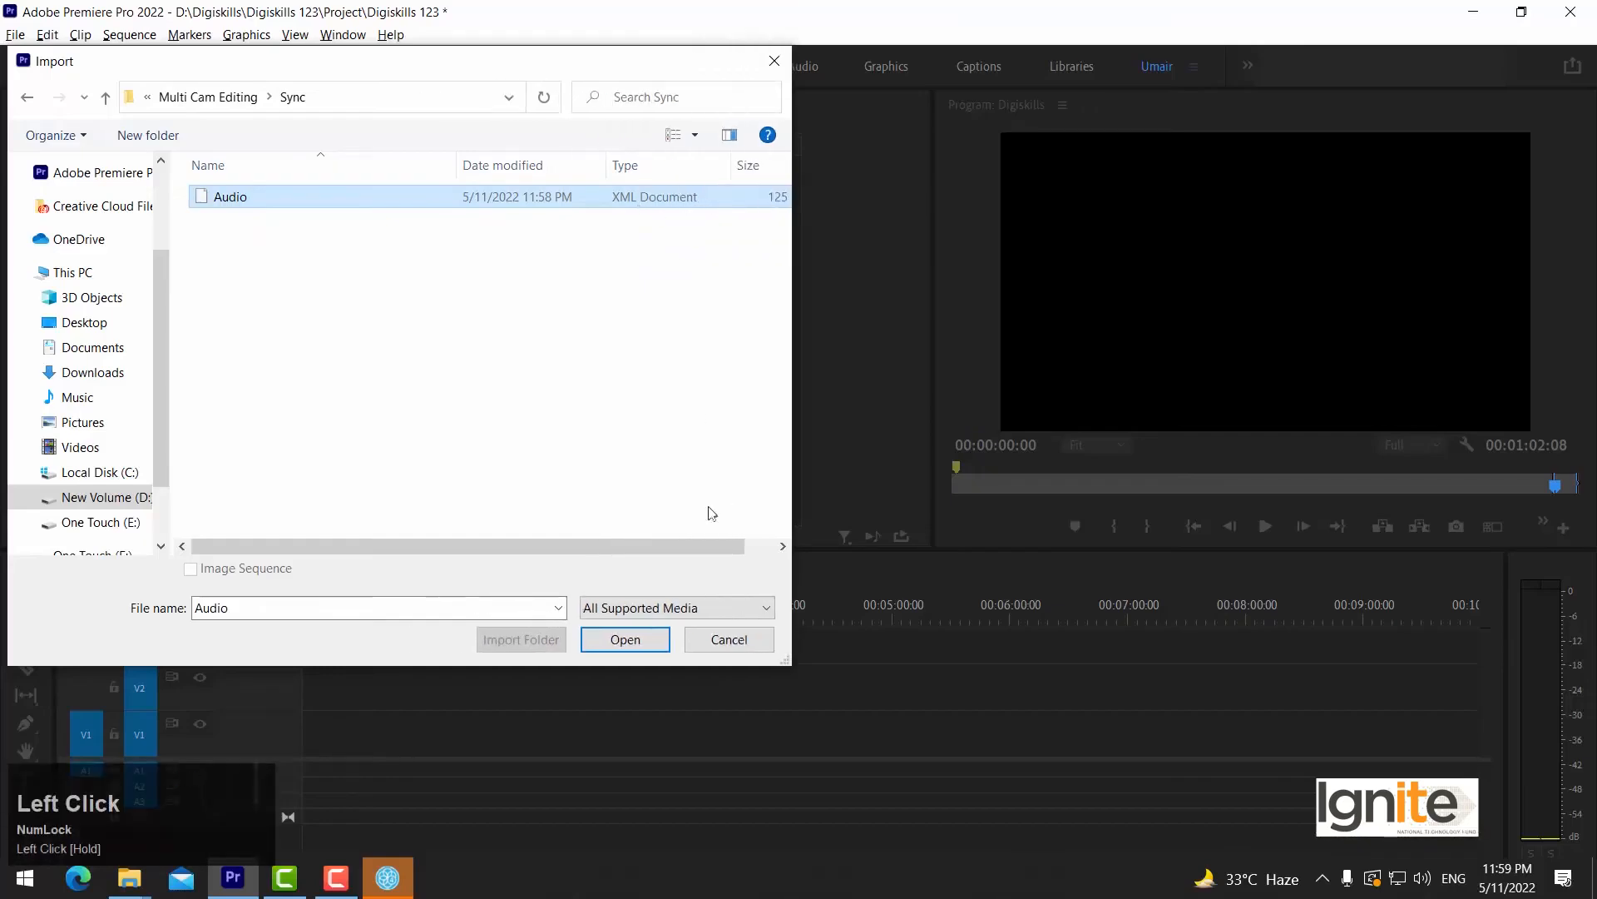
{"action": "left_click", "coordinate": [637, 641]}
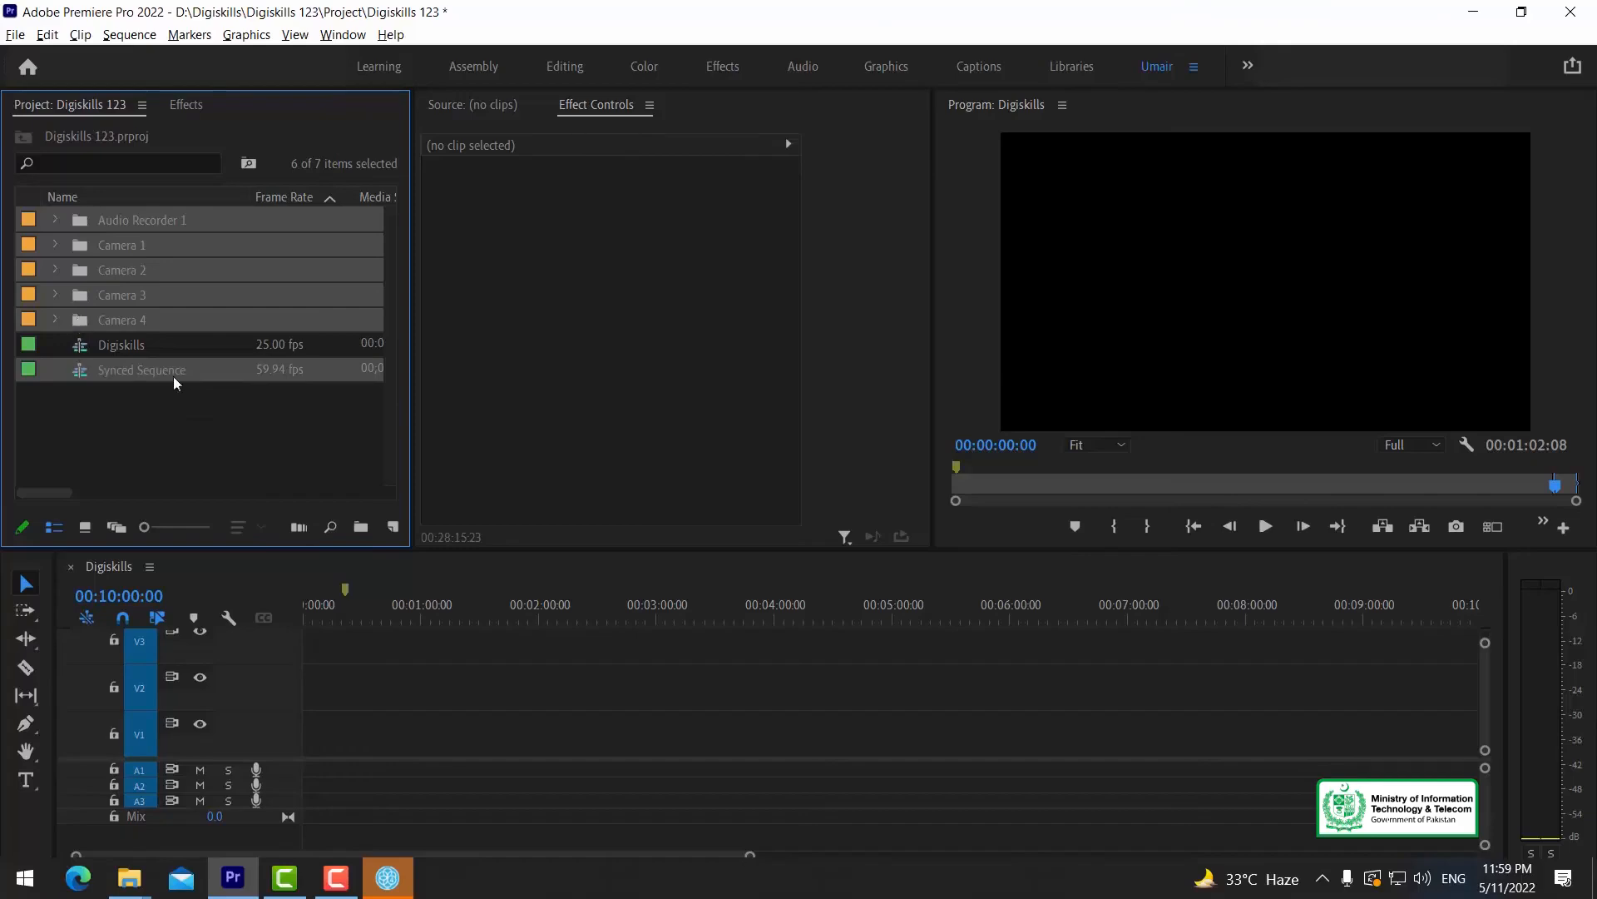
Examine the imported Synced Sequence entry and the contents of the Camera 2, Audio Recorder 1 and Camera 1 bins.
{"action": "left_click", "coordinate": [142, 391]}
{"action": "left_click", "coordinate": [143, 371]}
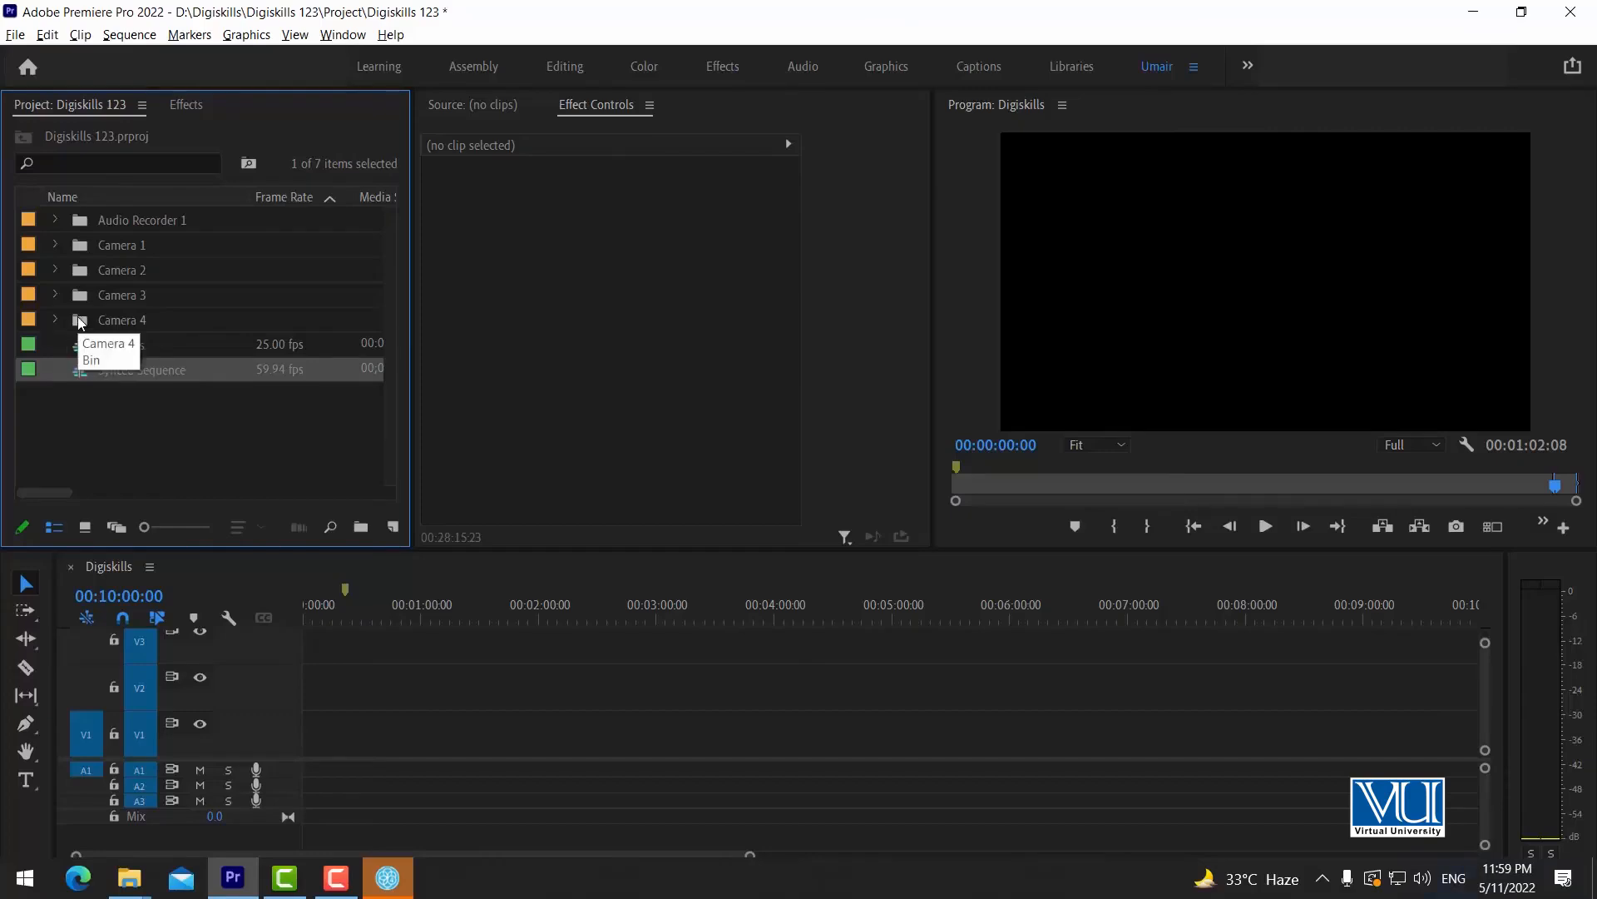
{"action": "left_click", "coordinate": [55, 269]}
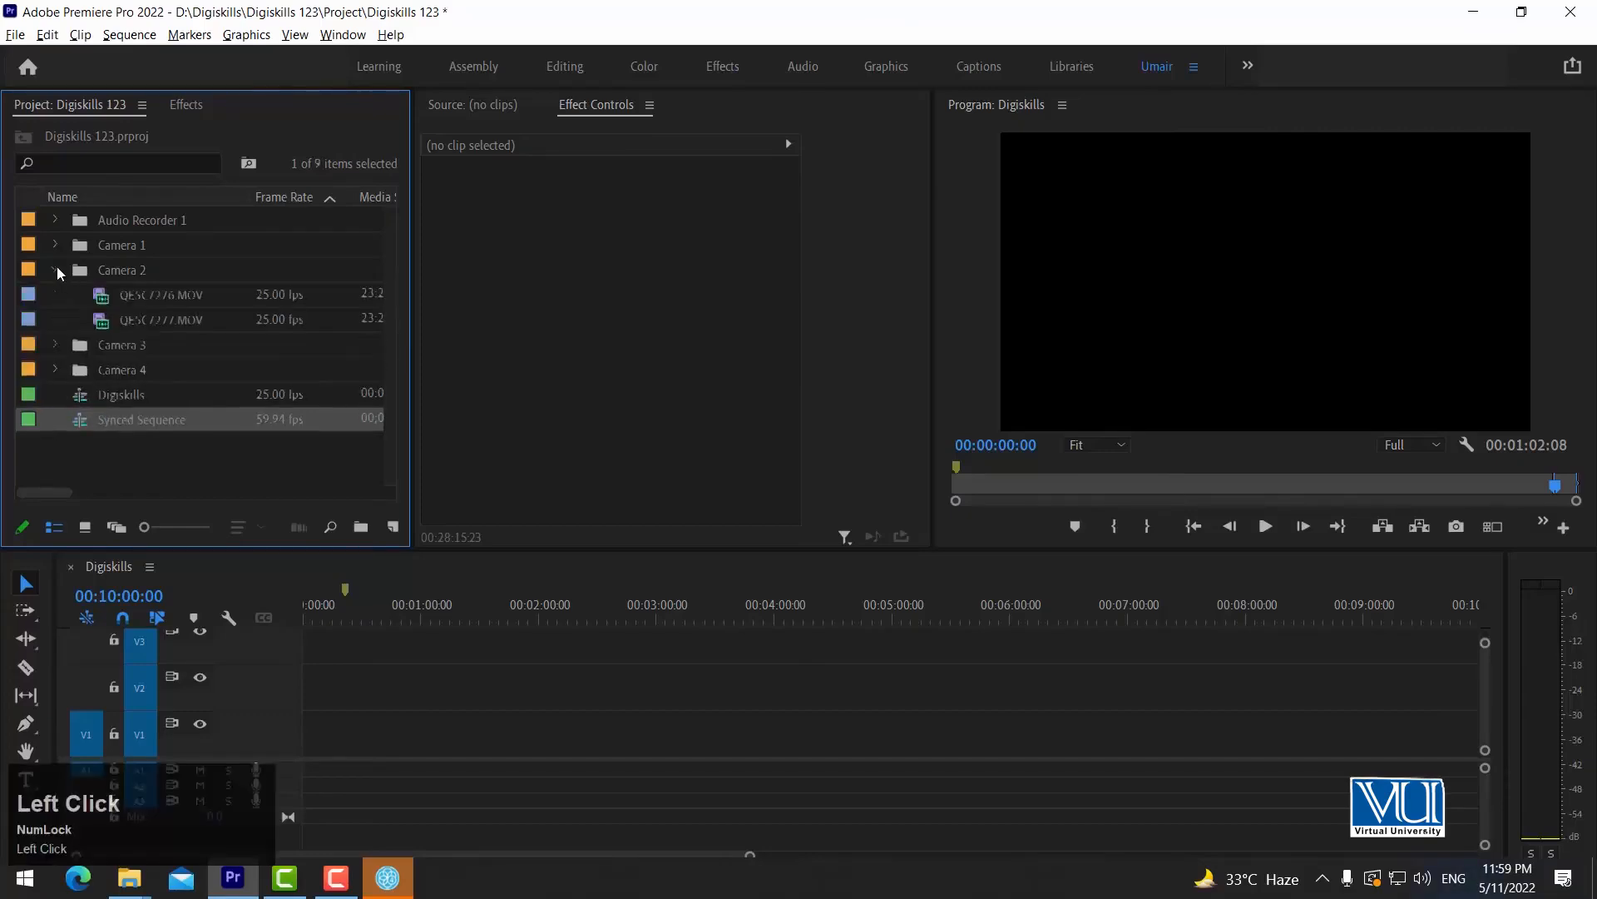
{"action": "left_click", "coordinate": [146, 279]}
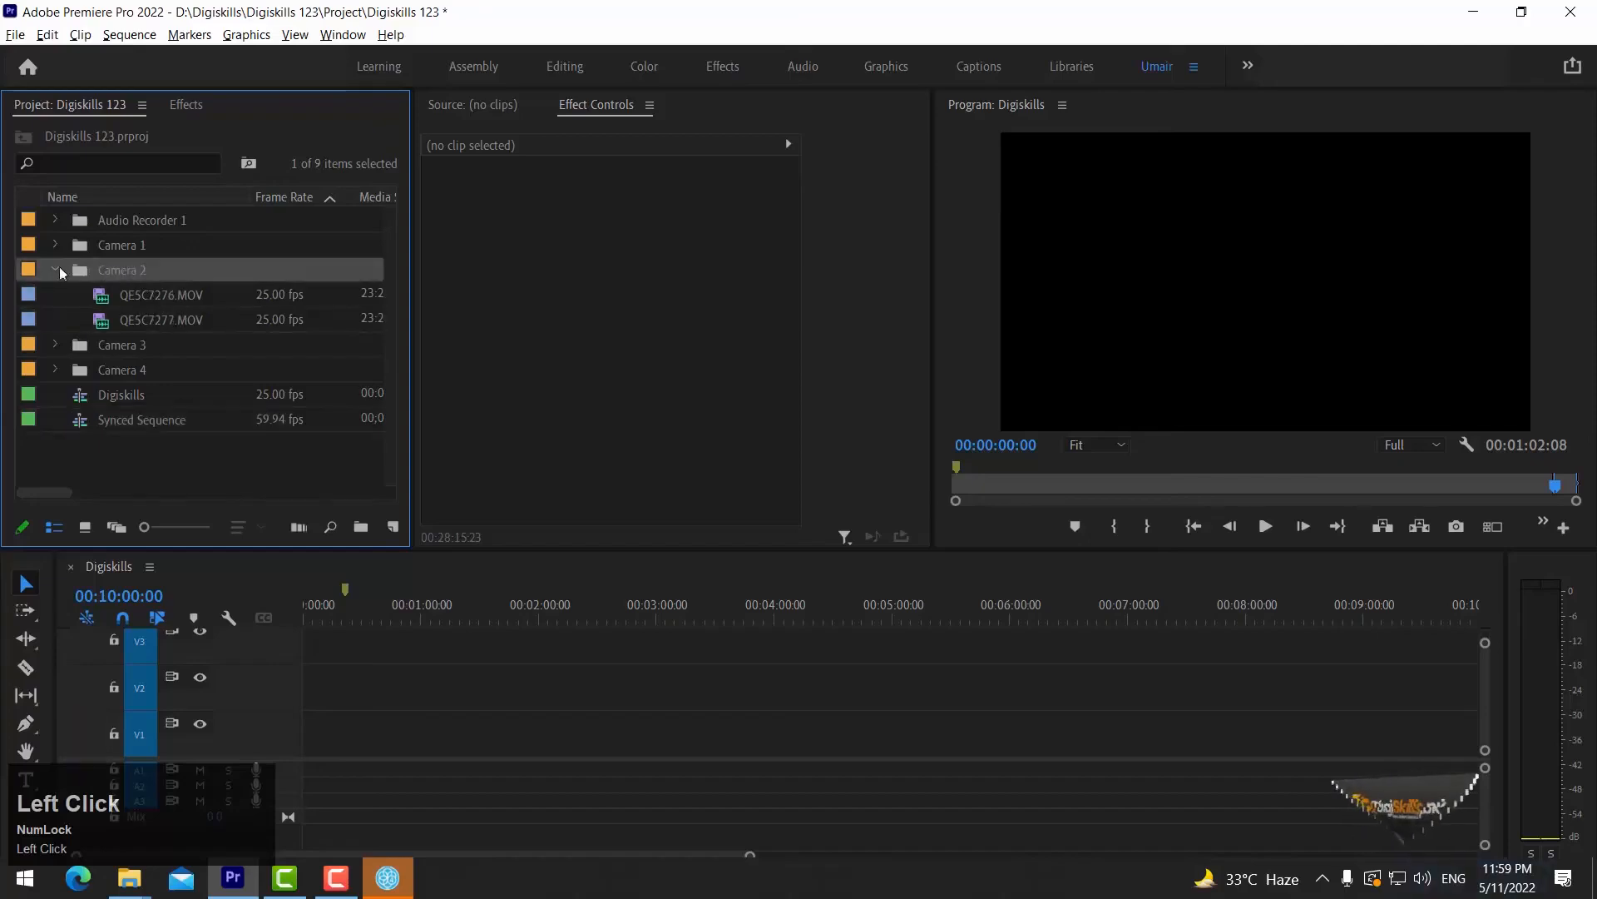
{"action": "left_click", "coordinate": [56, 268]}
{"action": "left_click", "coordinate": [56, 220]}
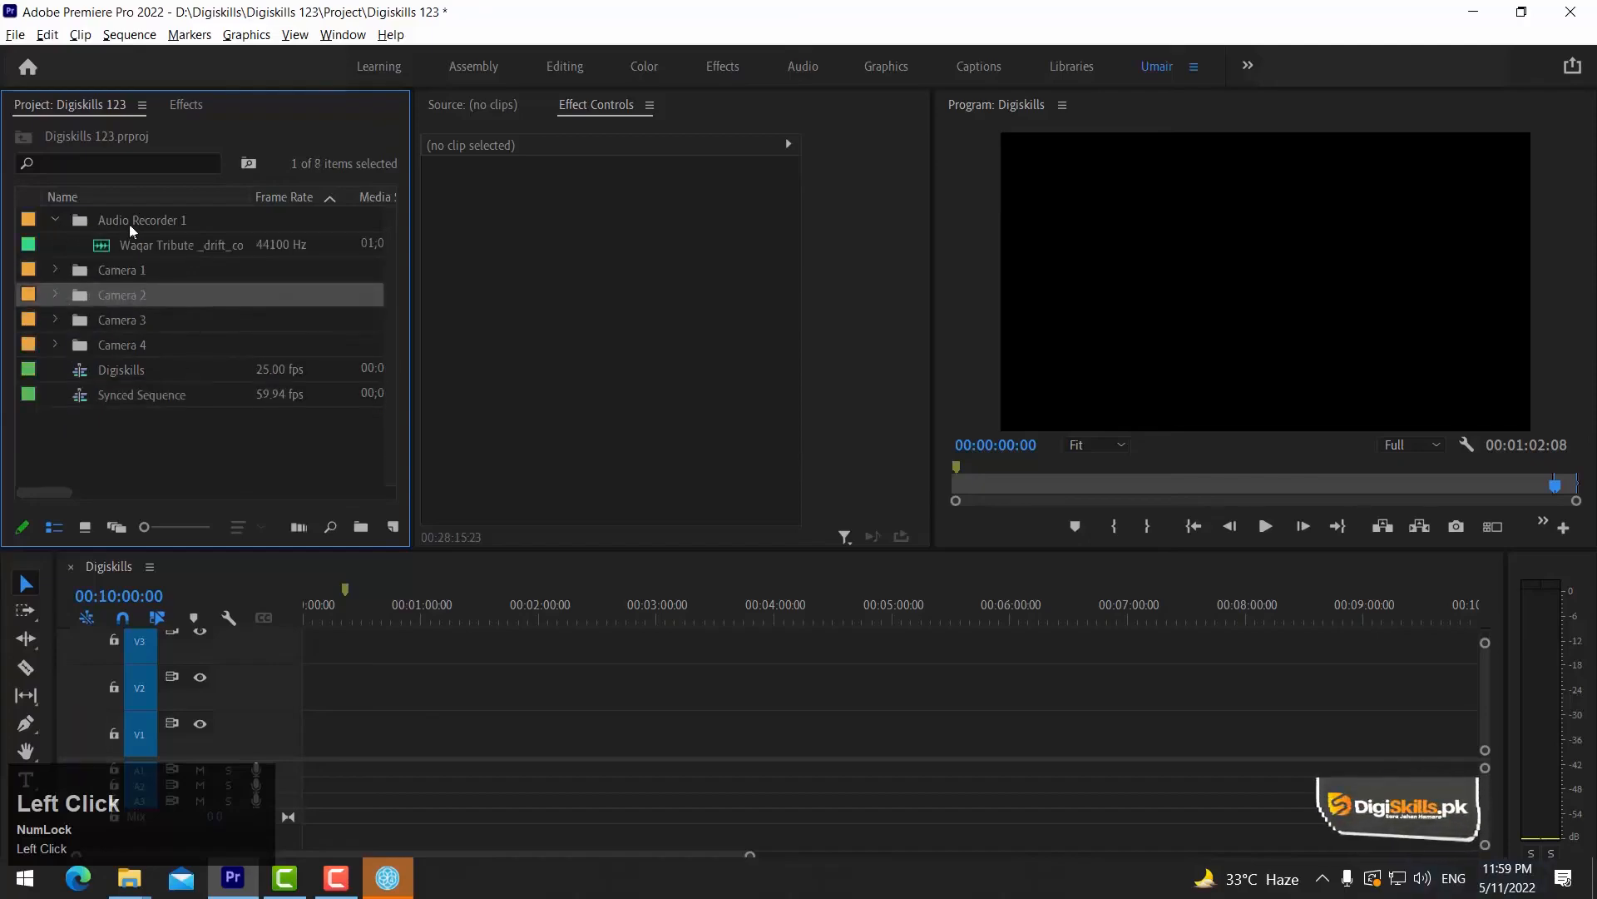
{"action": "left_click", "coordinate": [56, 221]}
{"action": "left_click", "coordinate": [56, 245]}
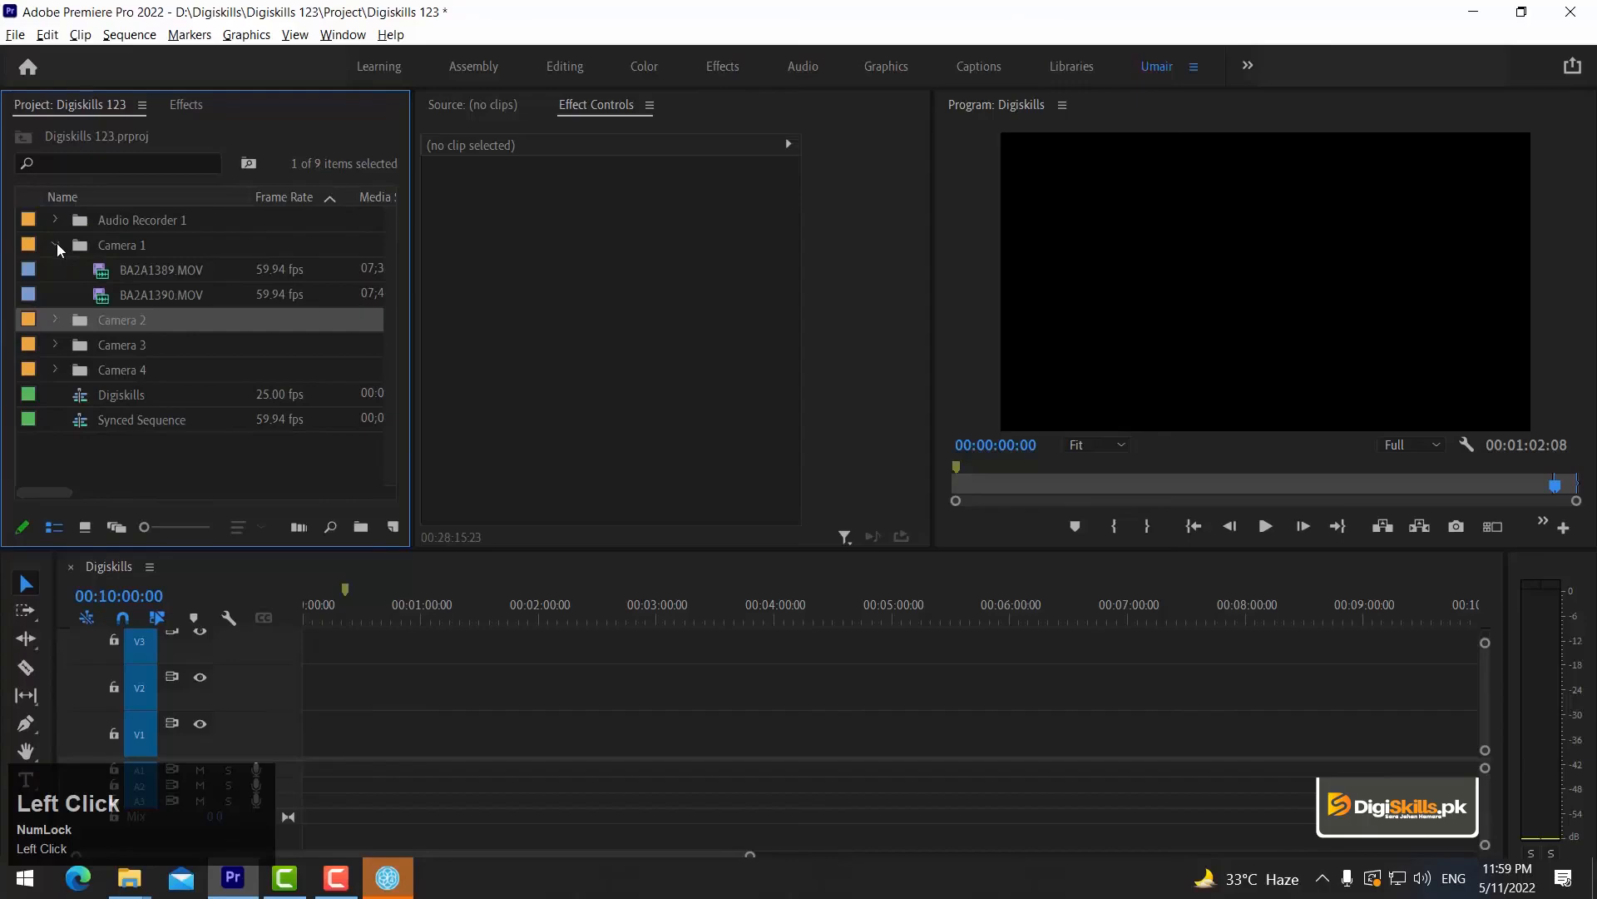
{"action": "left_click", "coordinate": [54, 243]}
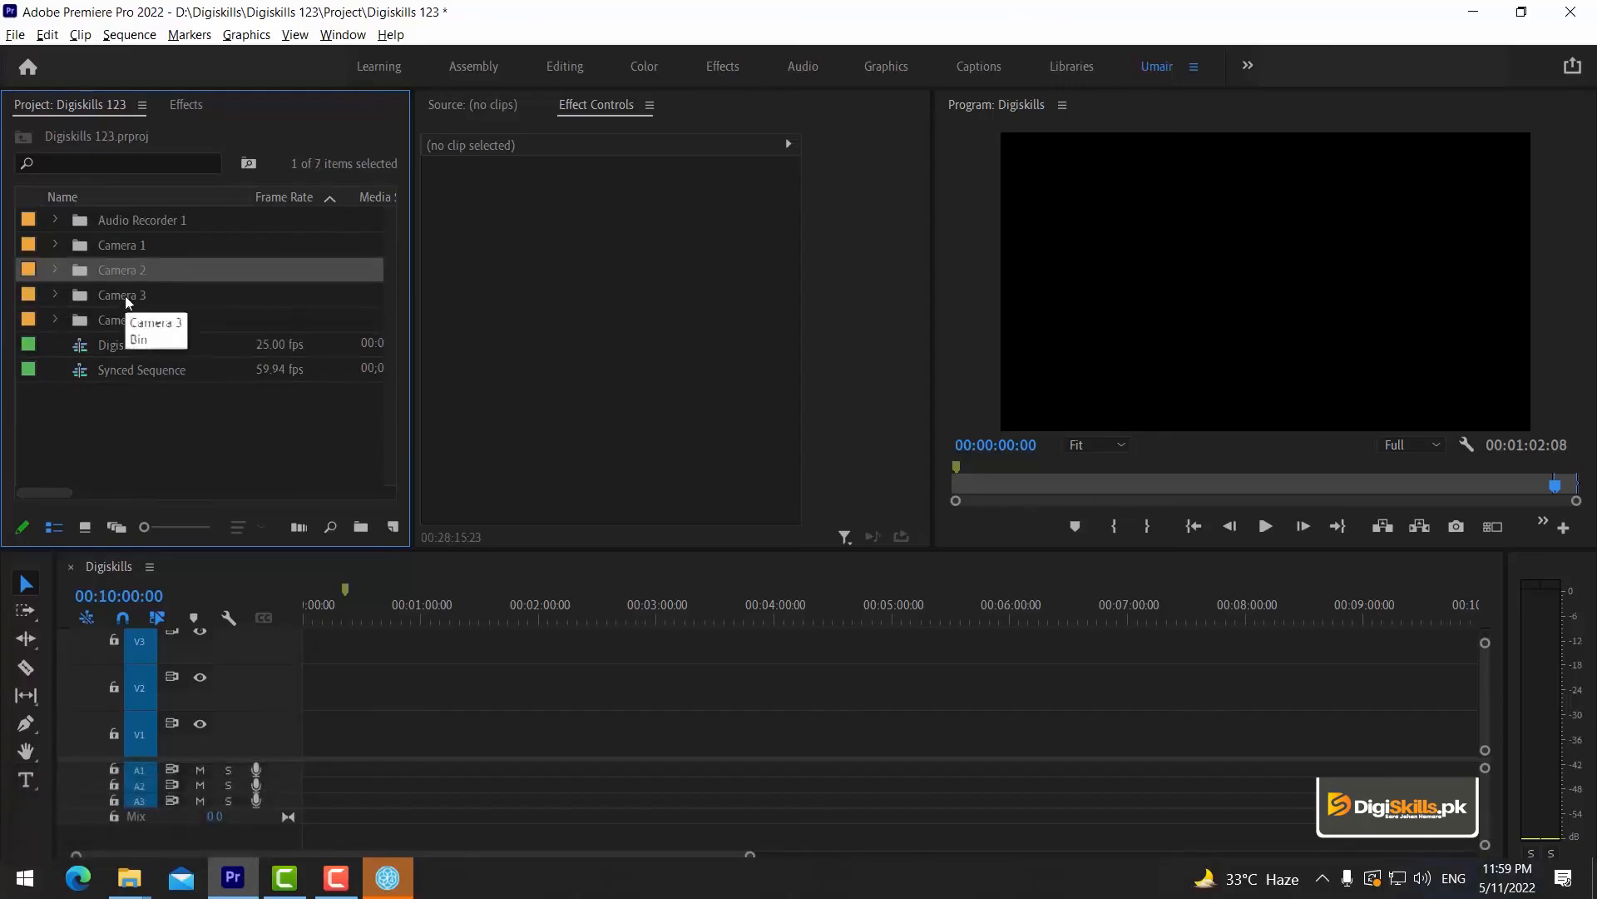
Open the Synced Sequence in the timeline and place the playhead at about 00;00;20;59.
{"action": "double_click", "coordinate": [112, 368]}
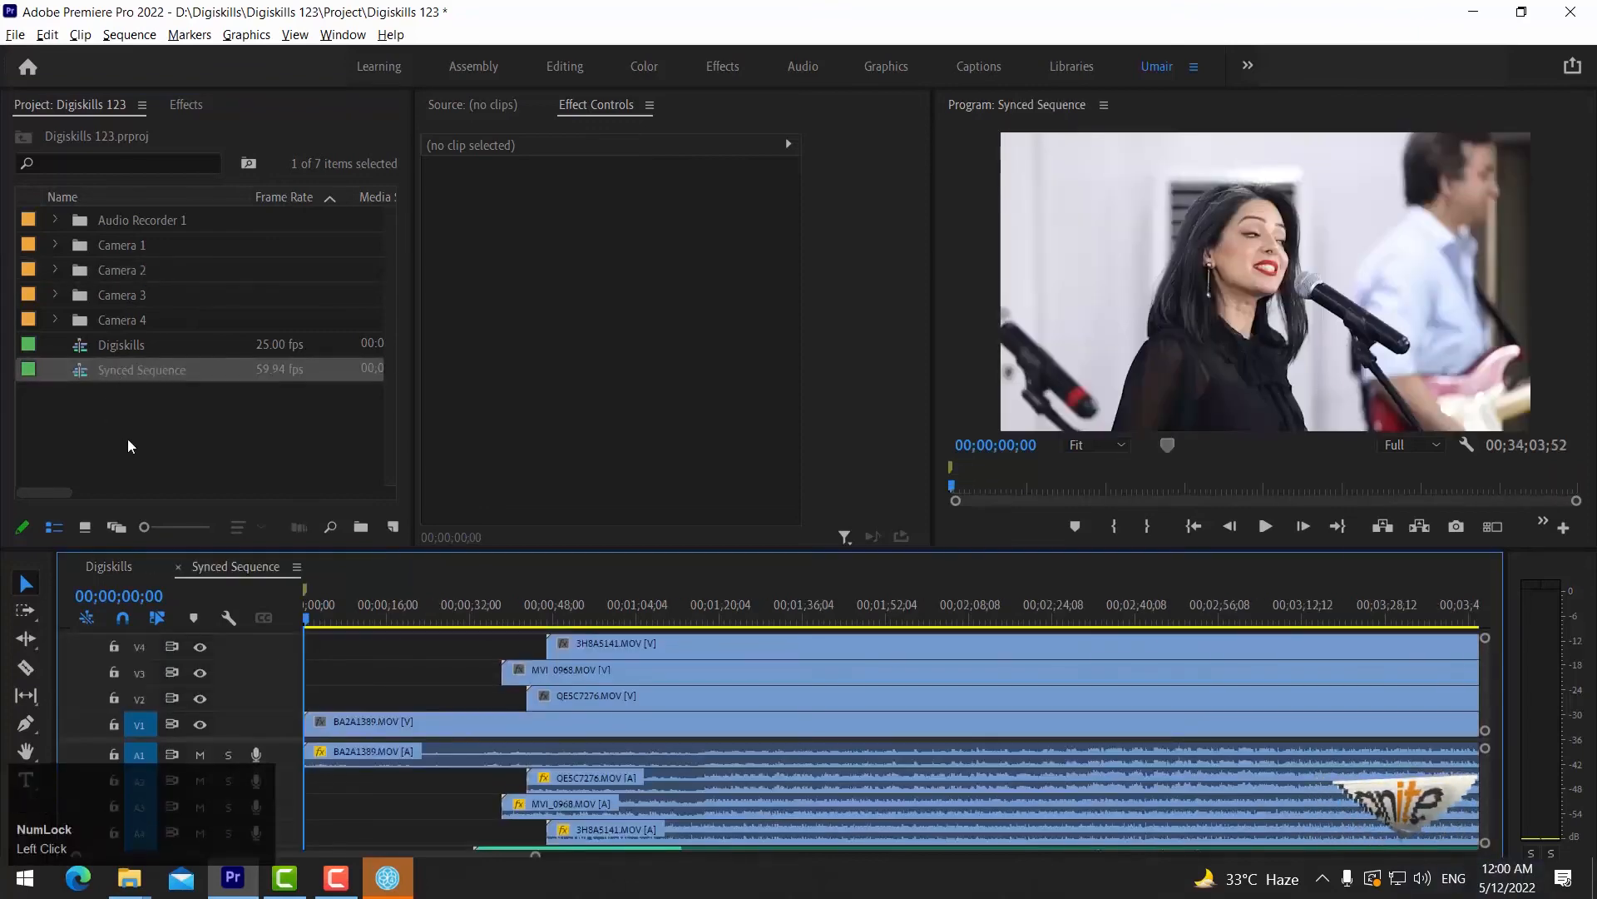
{"action": "left_click", "coordinate": [415, 597]}
{"action": "key", "text": "minus"}
{"action": "key", "text": "minus"}
{"action": "key", "text": "minus"}
{"action": "key", "text": "minus"}
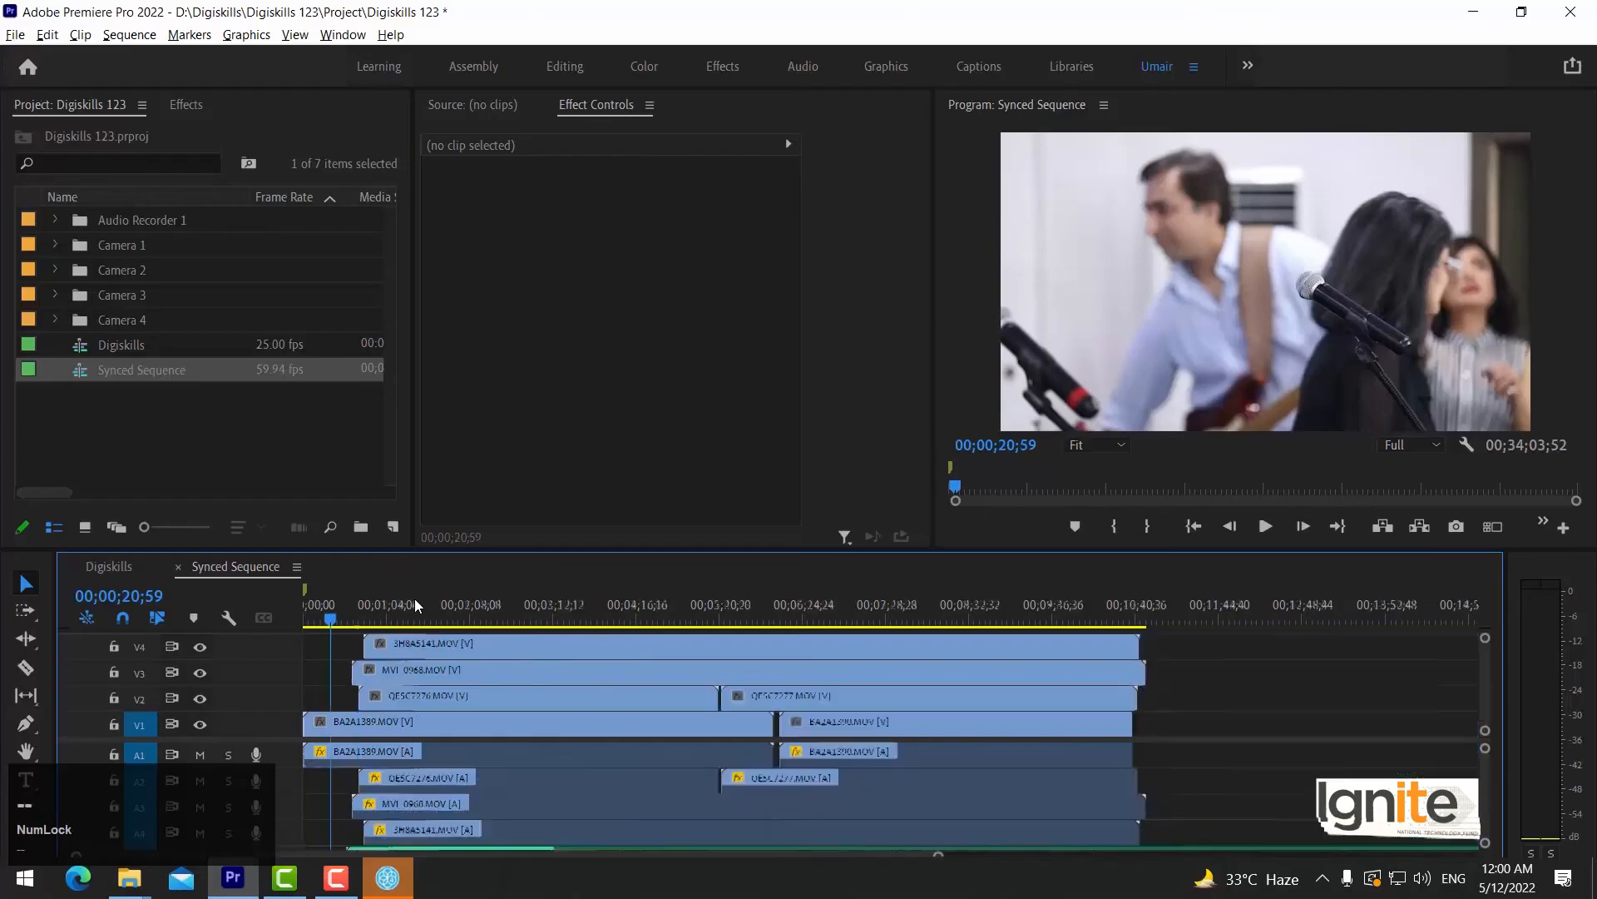
Inspect the first camera clips on video tracks V1 to V4 one after another.
{"action": "left_click", "coordinate": [361, 718]}
{"action": "left_click", "coordinate": [366, 703]}
{"action": "left_click", "coordinate": [366, 668]}
{"action": "left_click", "coordinate": [367, 645]}
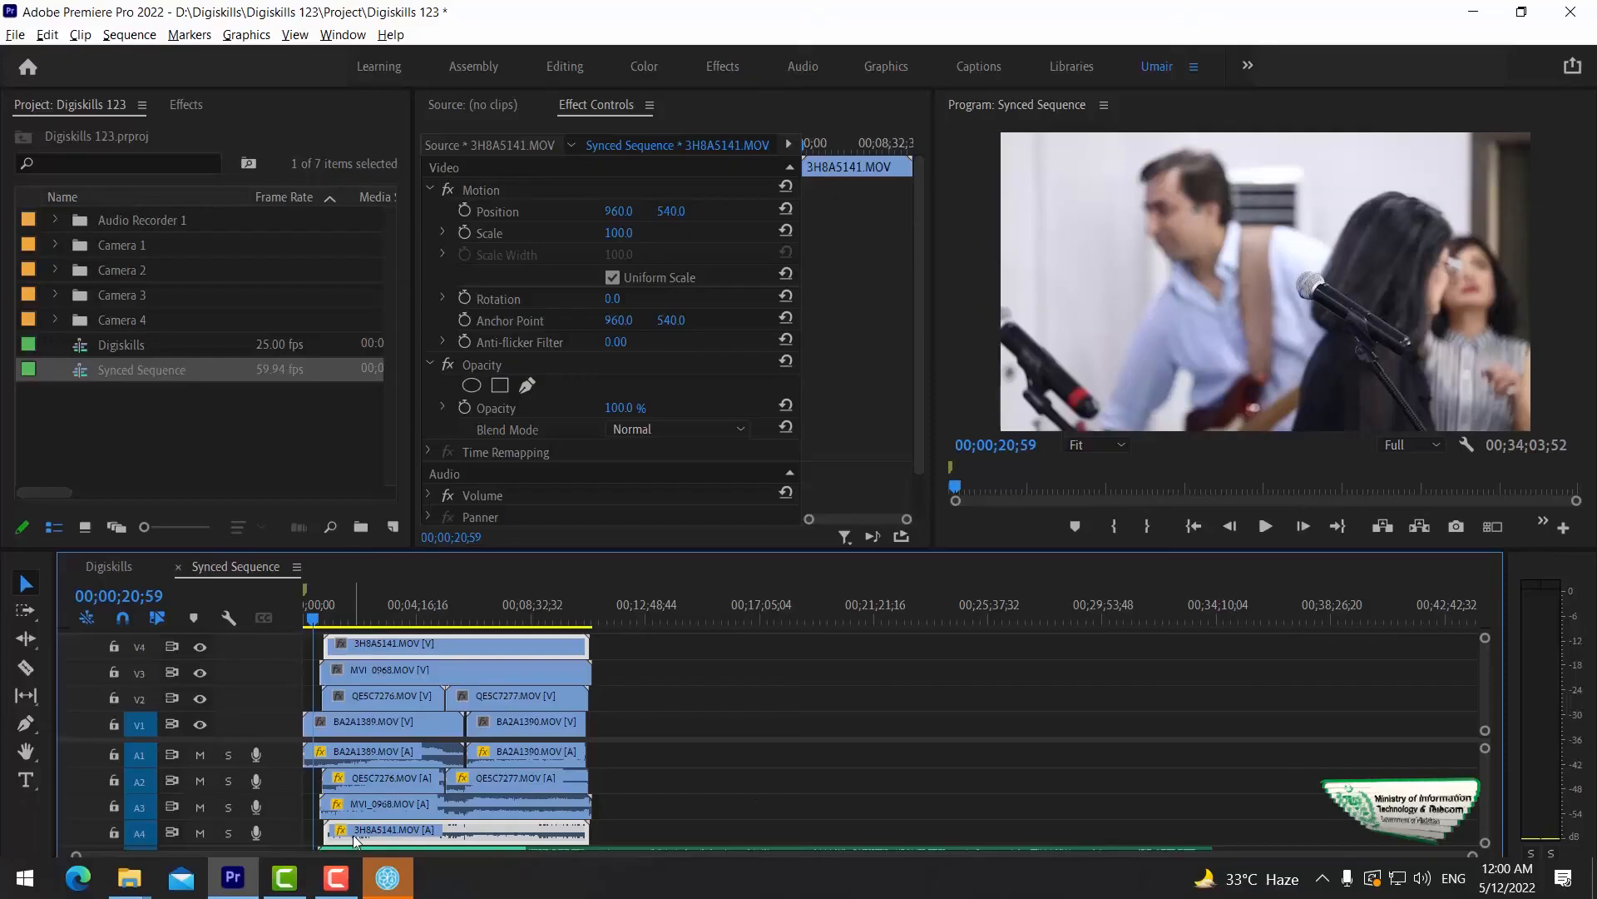
Scrub through the Synced Sequence and leave the playhead at about 00;07;03;34.
{"action": "left_click_drag", "start_coordinate": [420, 617], "coordinate": [537, 617]}
{"action": "key", "text": "equal"}
{"action": "key", "text": "equal"}
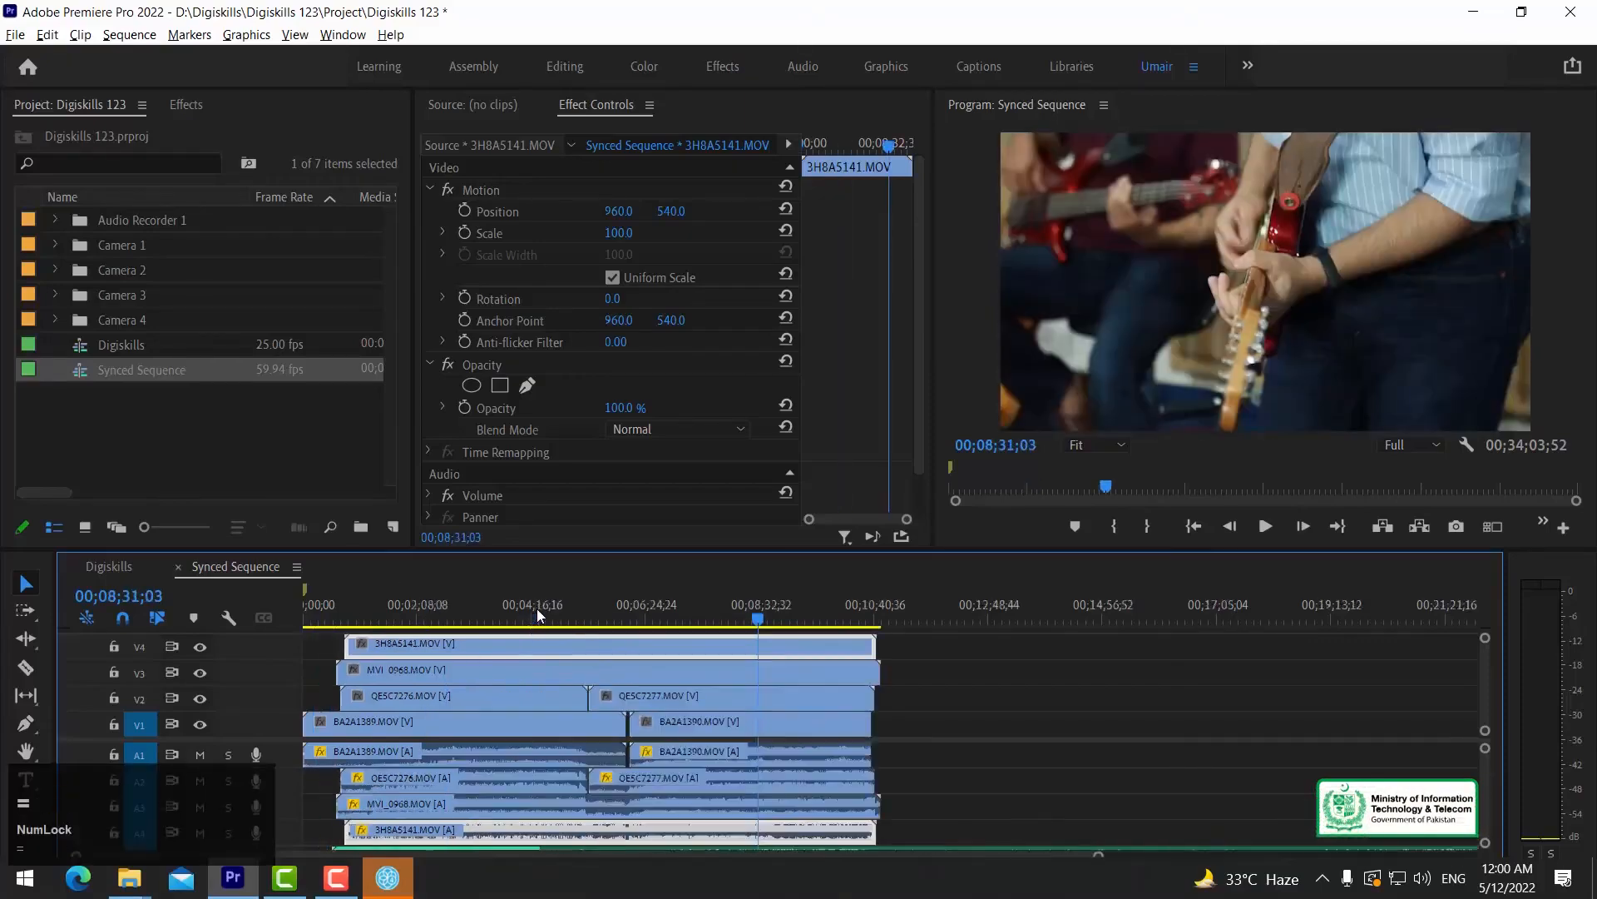
{"action": "left_click", "coordinate": [678, 615]}
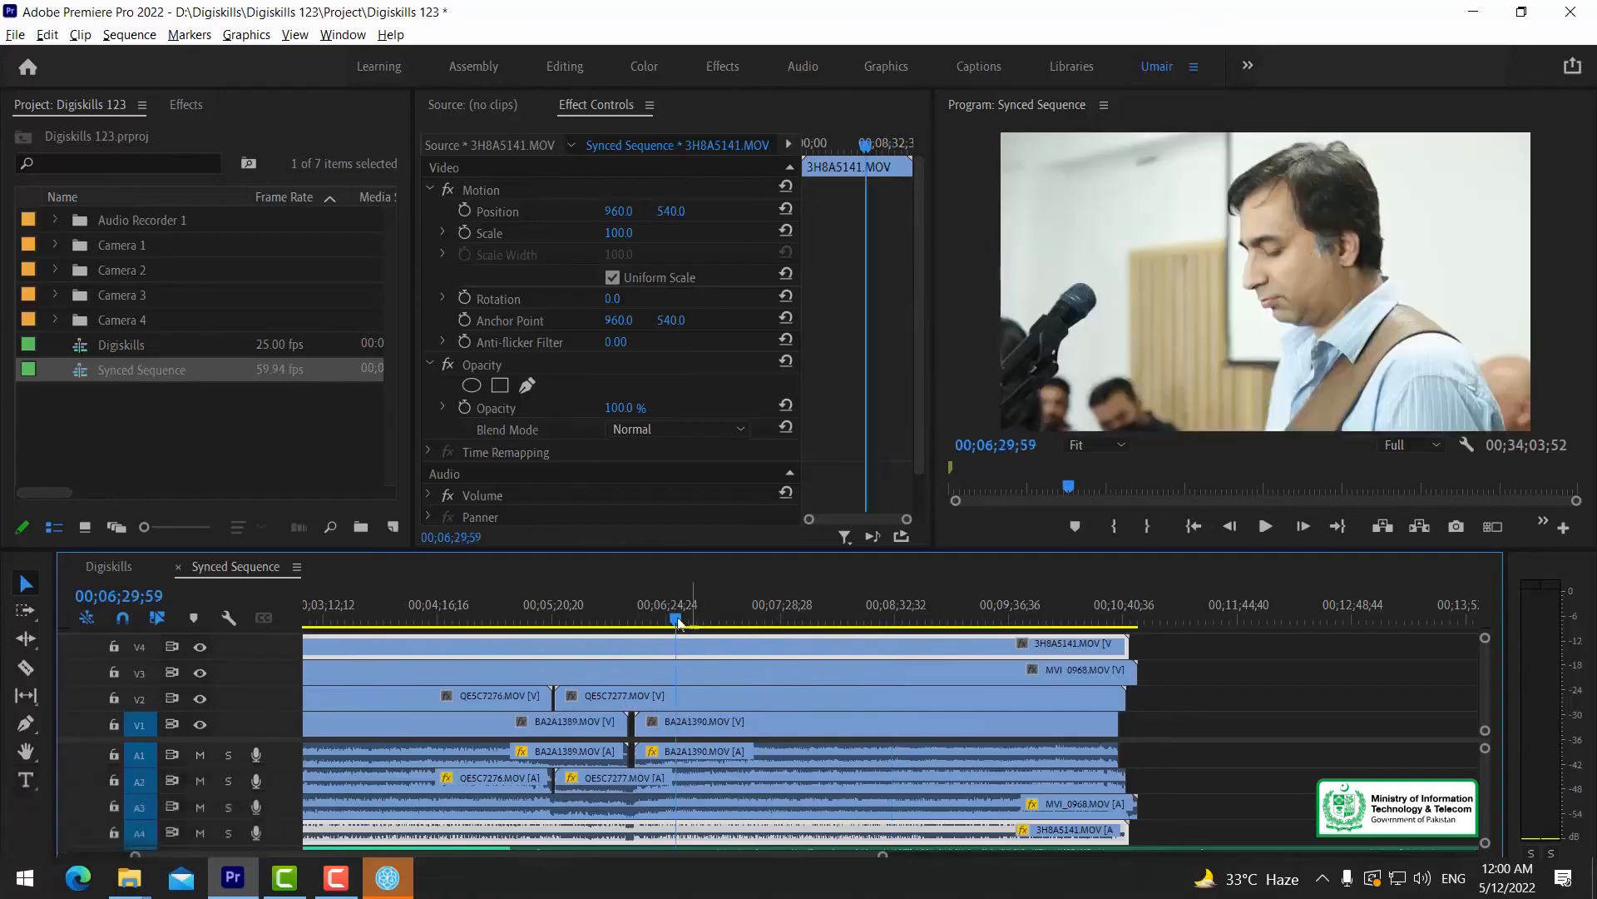
{"action": "key", "text": "minus"}
{"action": "left_click", "coordinate": [680, 617]}
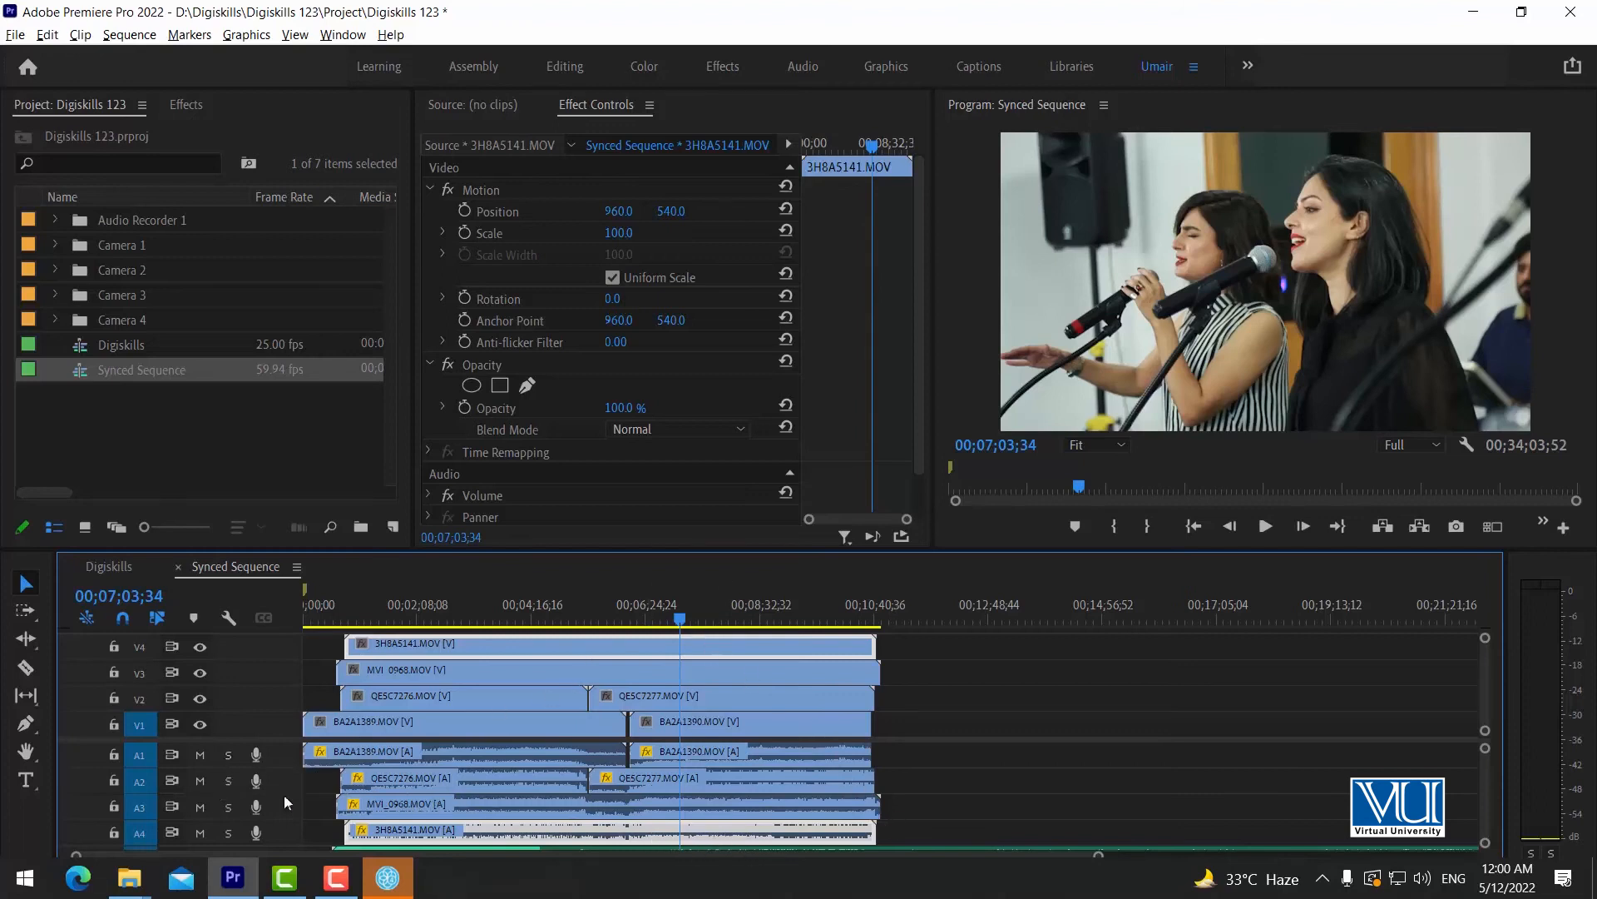
Try playing the sequence briefly with audio track A4 muted.
{"action": "left_click", "coordinate": [200, 833]}
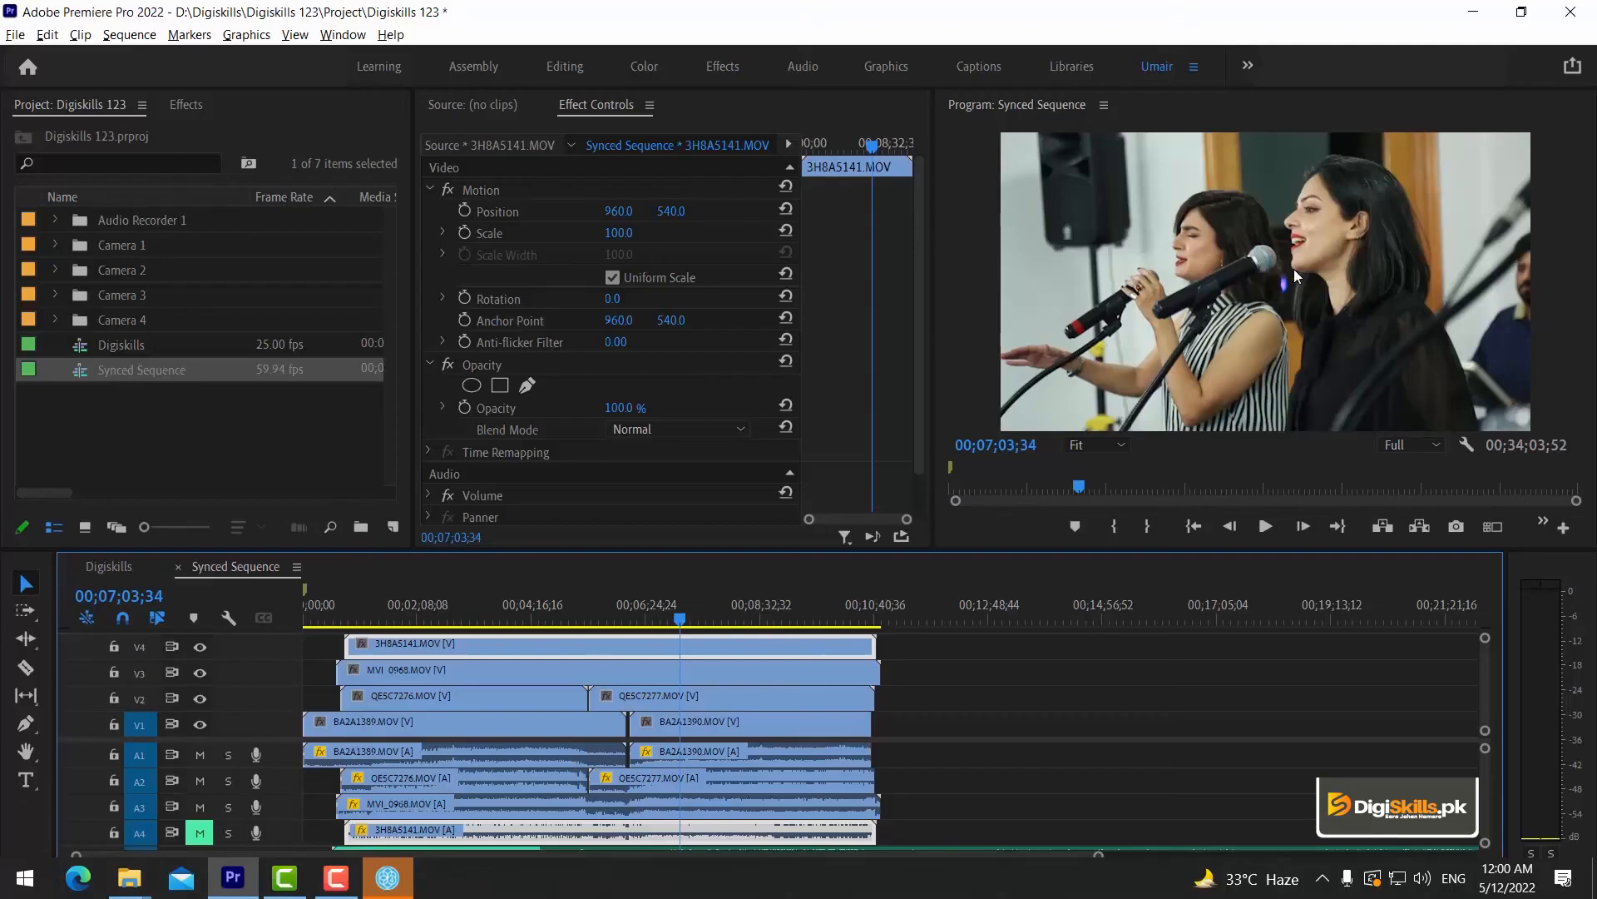
{"action": "key", "text": "space"}
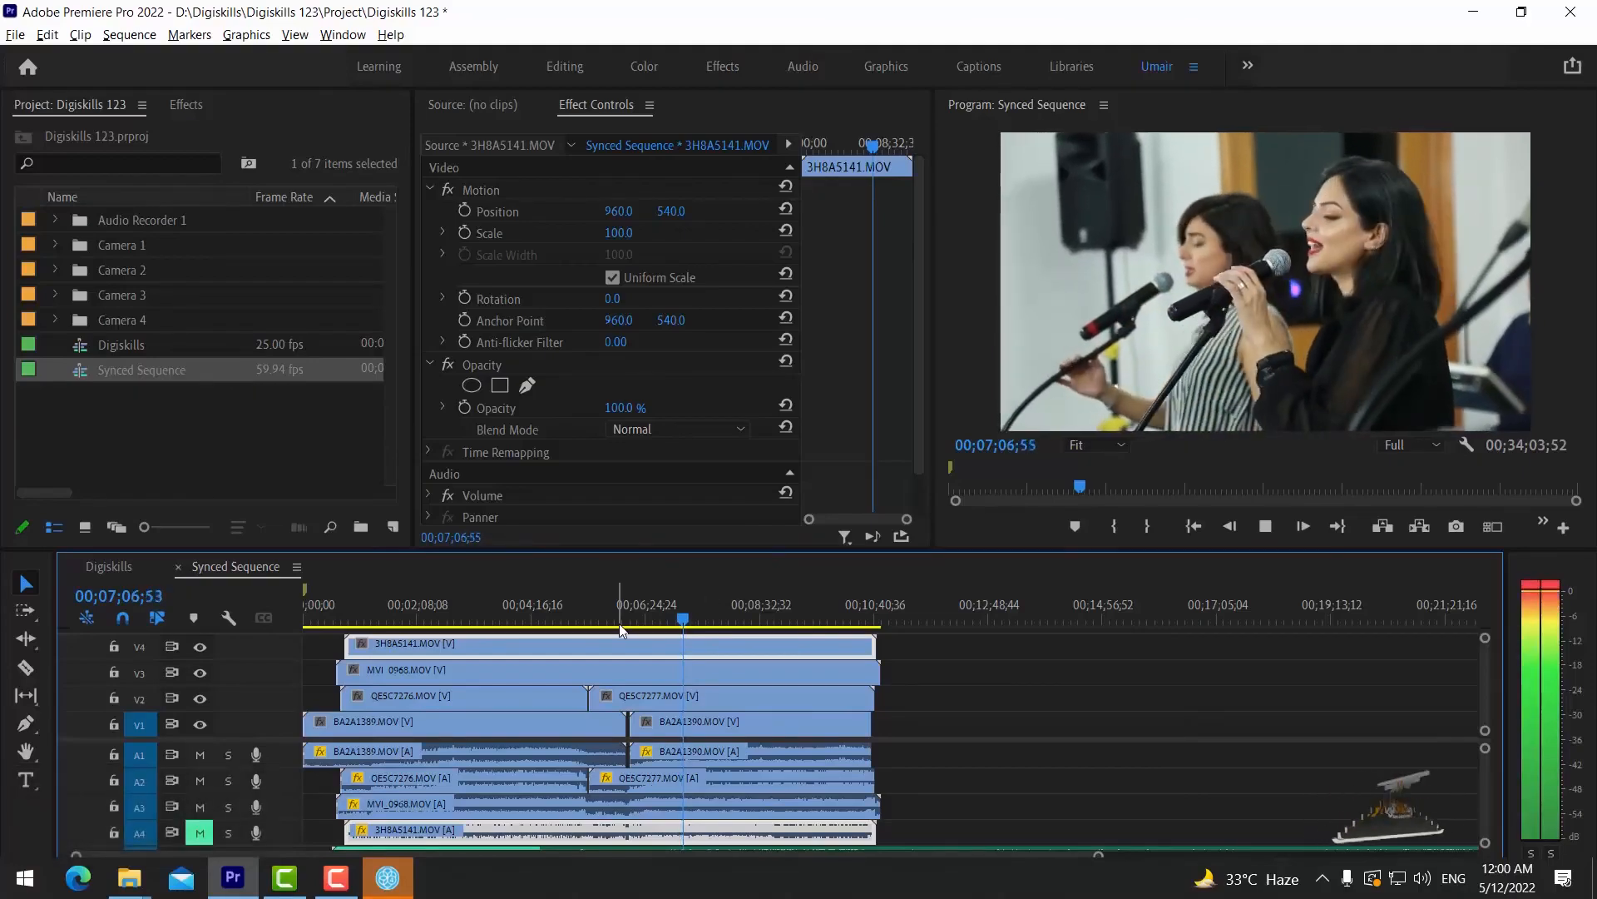
{"action": "key", "text": "space"}
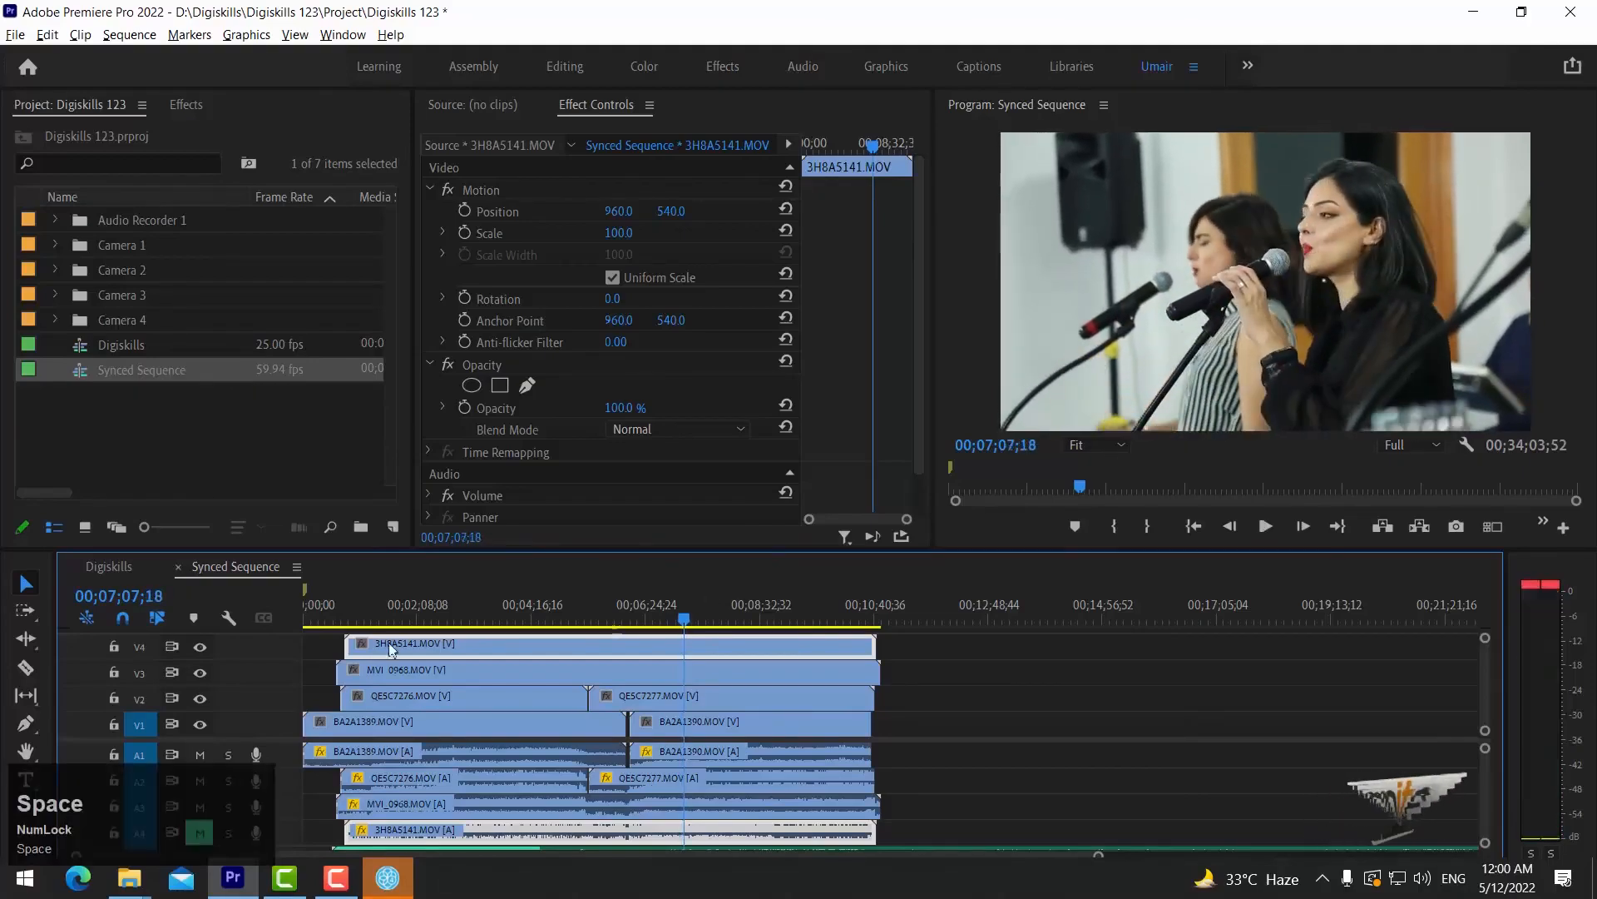
{"action": "left_click", "coordinate": [200, 831]}
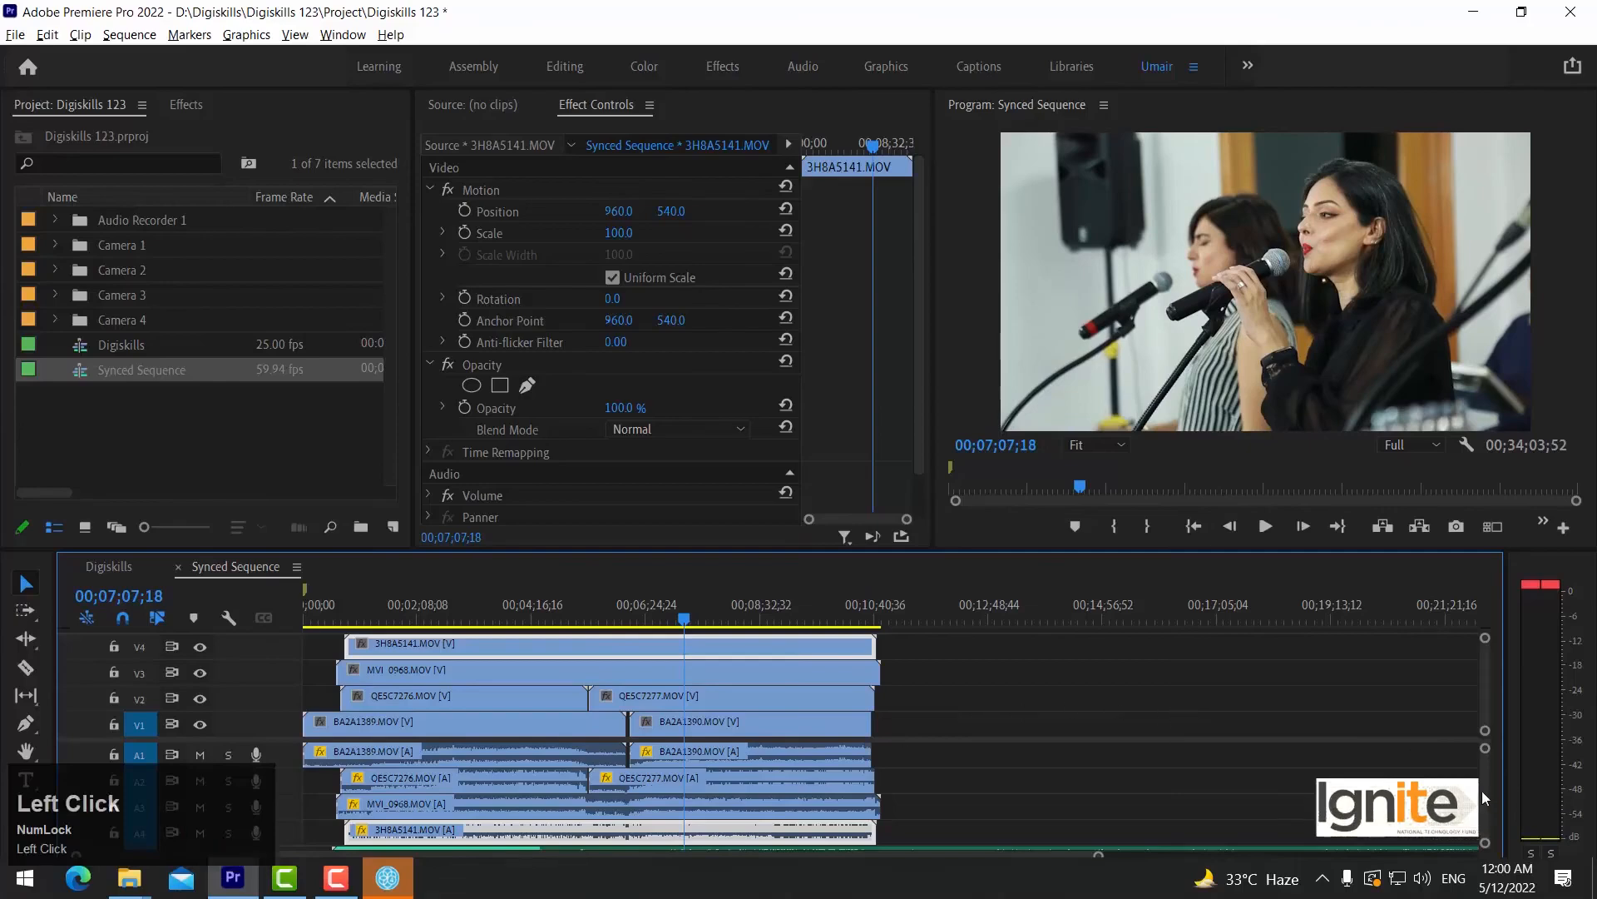
Solo the separately recorded WAV track below A4 and play the sequence briefly to check its sync with the V4 video.
{"action": "left_click_drag", "start_coordinate": [1481, 790], "coordinate": [1485, 821]}
{"action": "left_click", "coordinate": [230, 796]}
{"action": "left_click", "coordinate": [714, 801]}
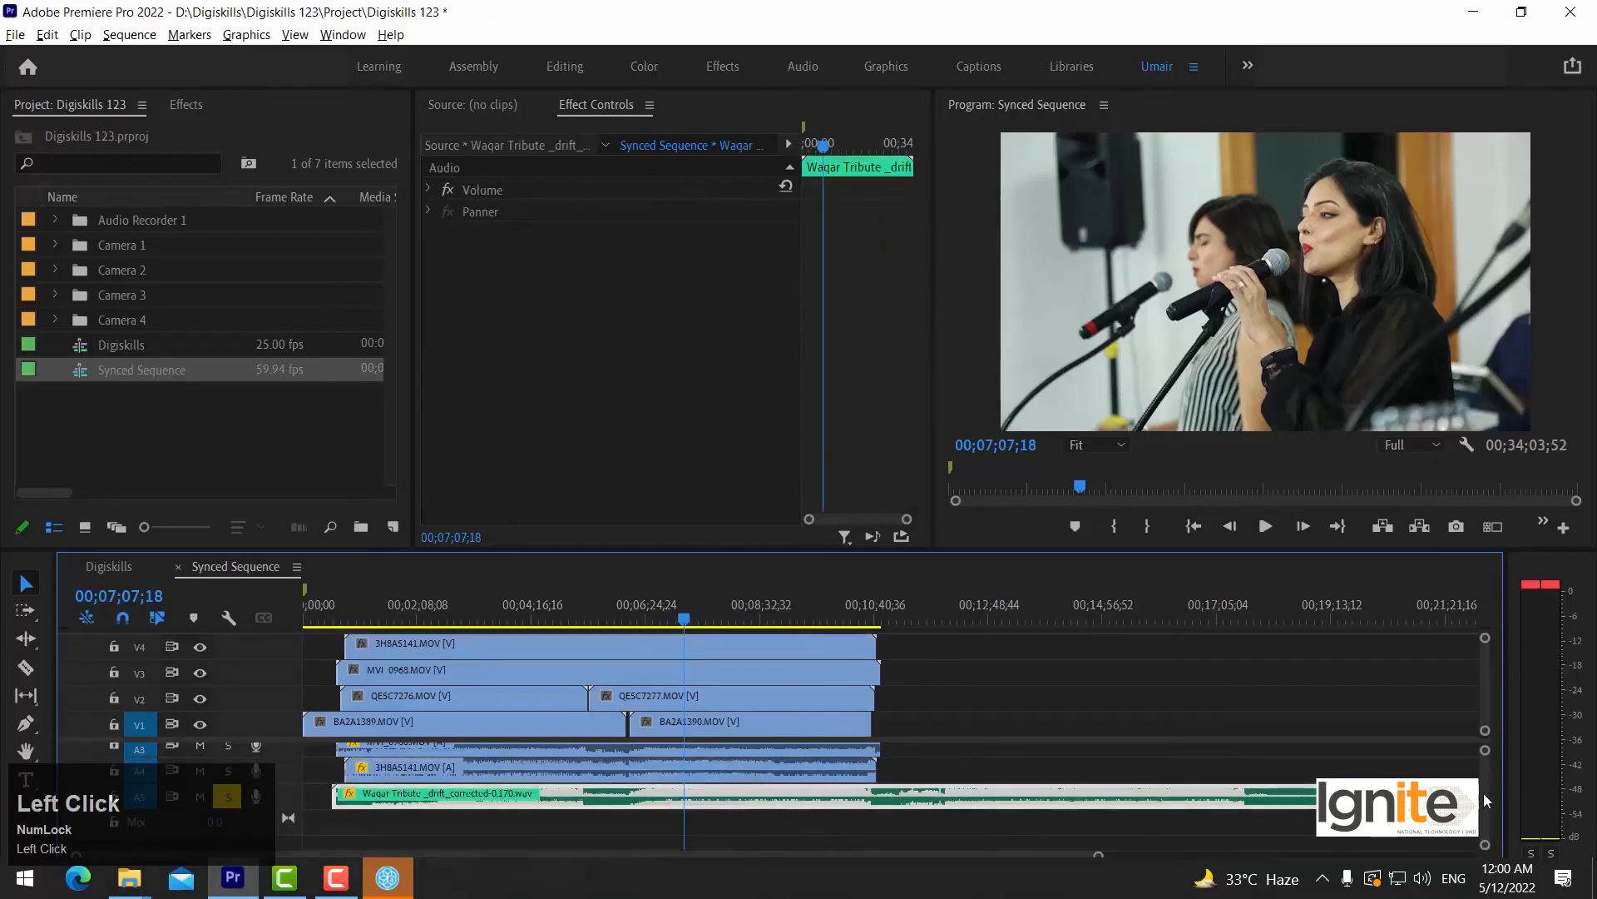
{"action": "left_click_drag", "start_coordinate": [1486, 801], "coordinate": [1486, 706]}
{"action": "key", "text": "space"}
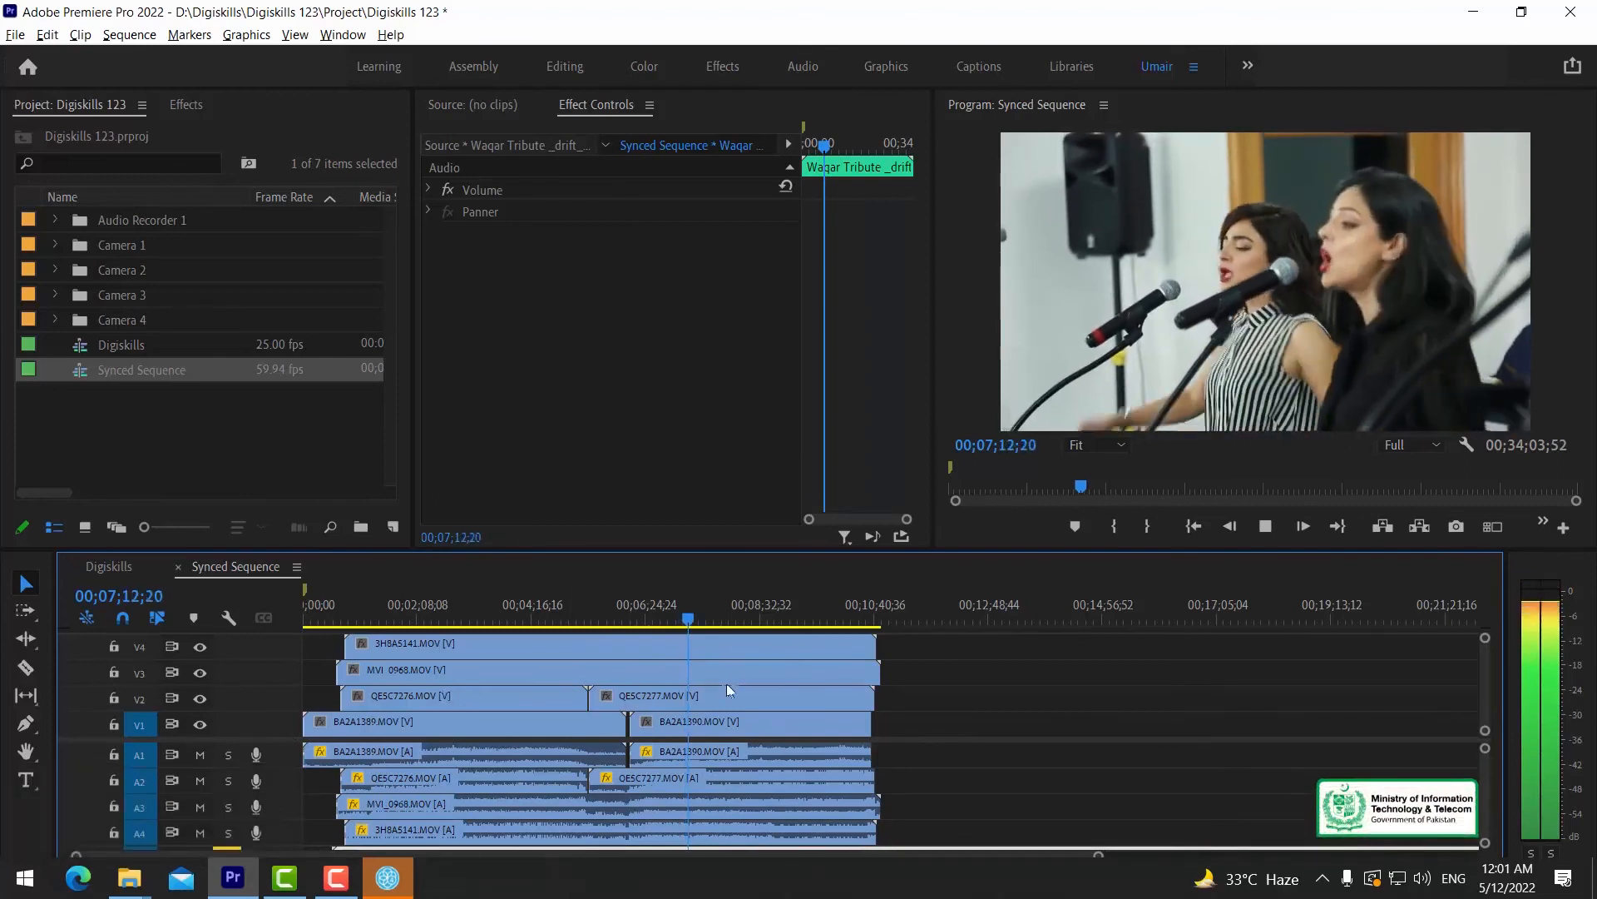
{"action": "key", "text": "space"}
Disable the 3H8A5141.MOV clip on video track V4 and play the V3 camera angle briefly to check its sync.
{"action": "left_click", "coordinate": [707, 646]}
{"action": "right_click", "coordinate": [696, 648]}
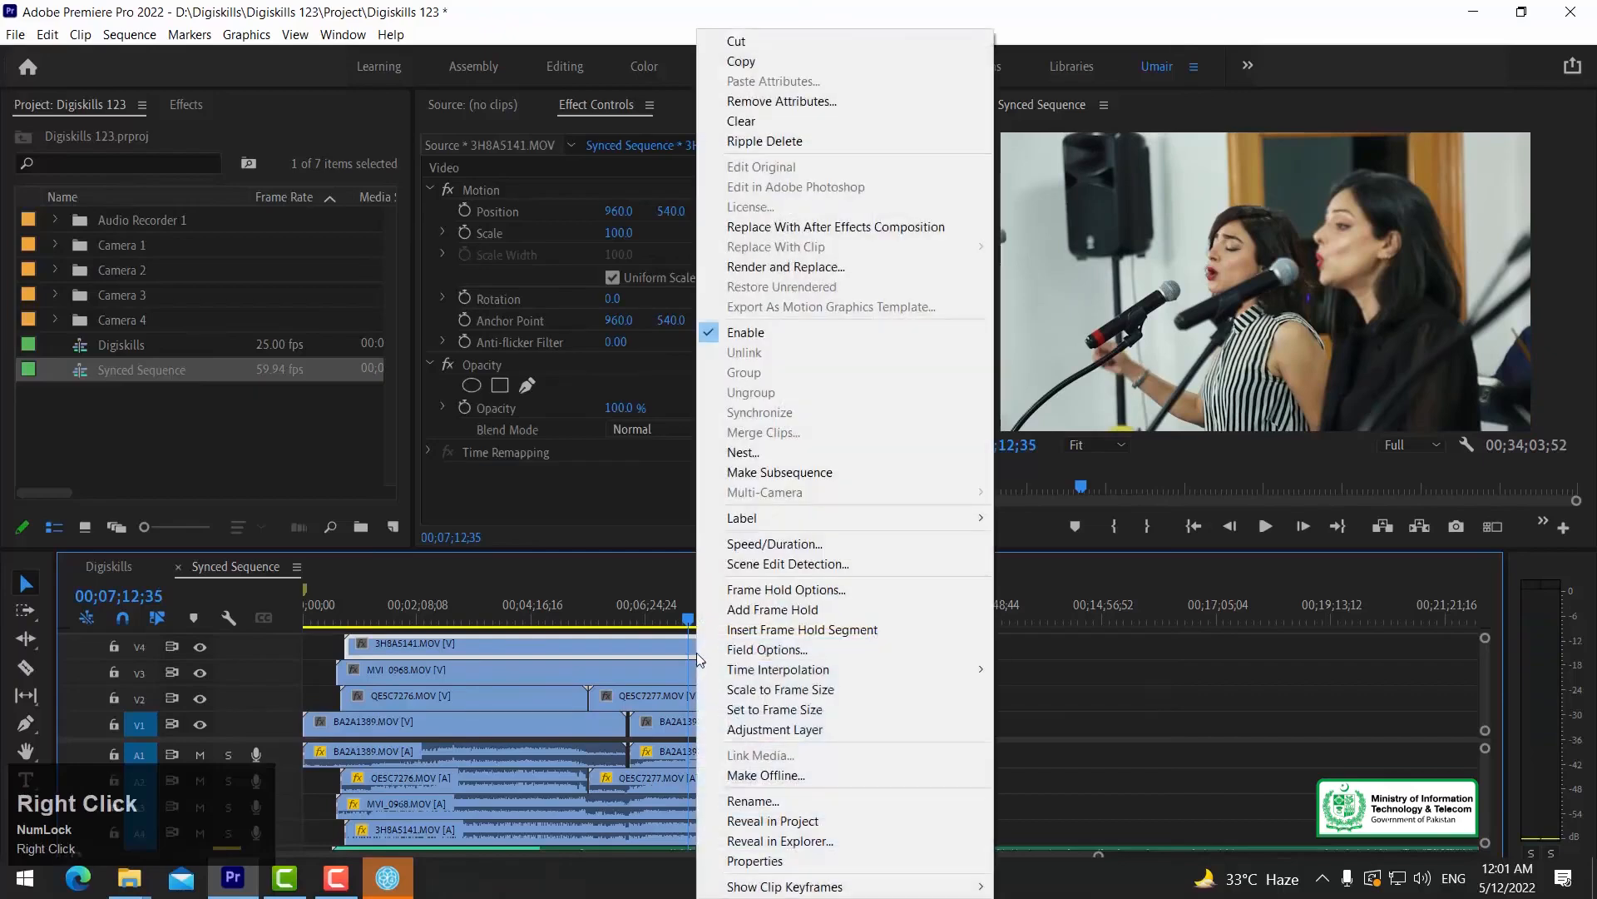
{"action": "left_click", "coordinate": [756, 332]}
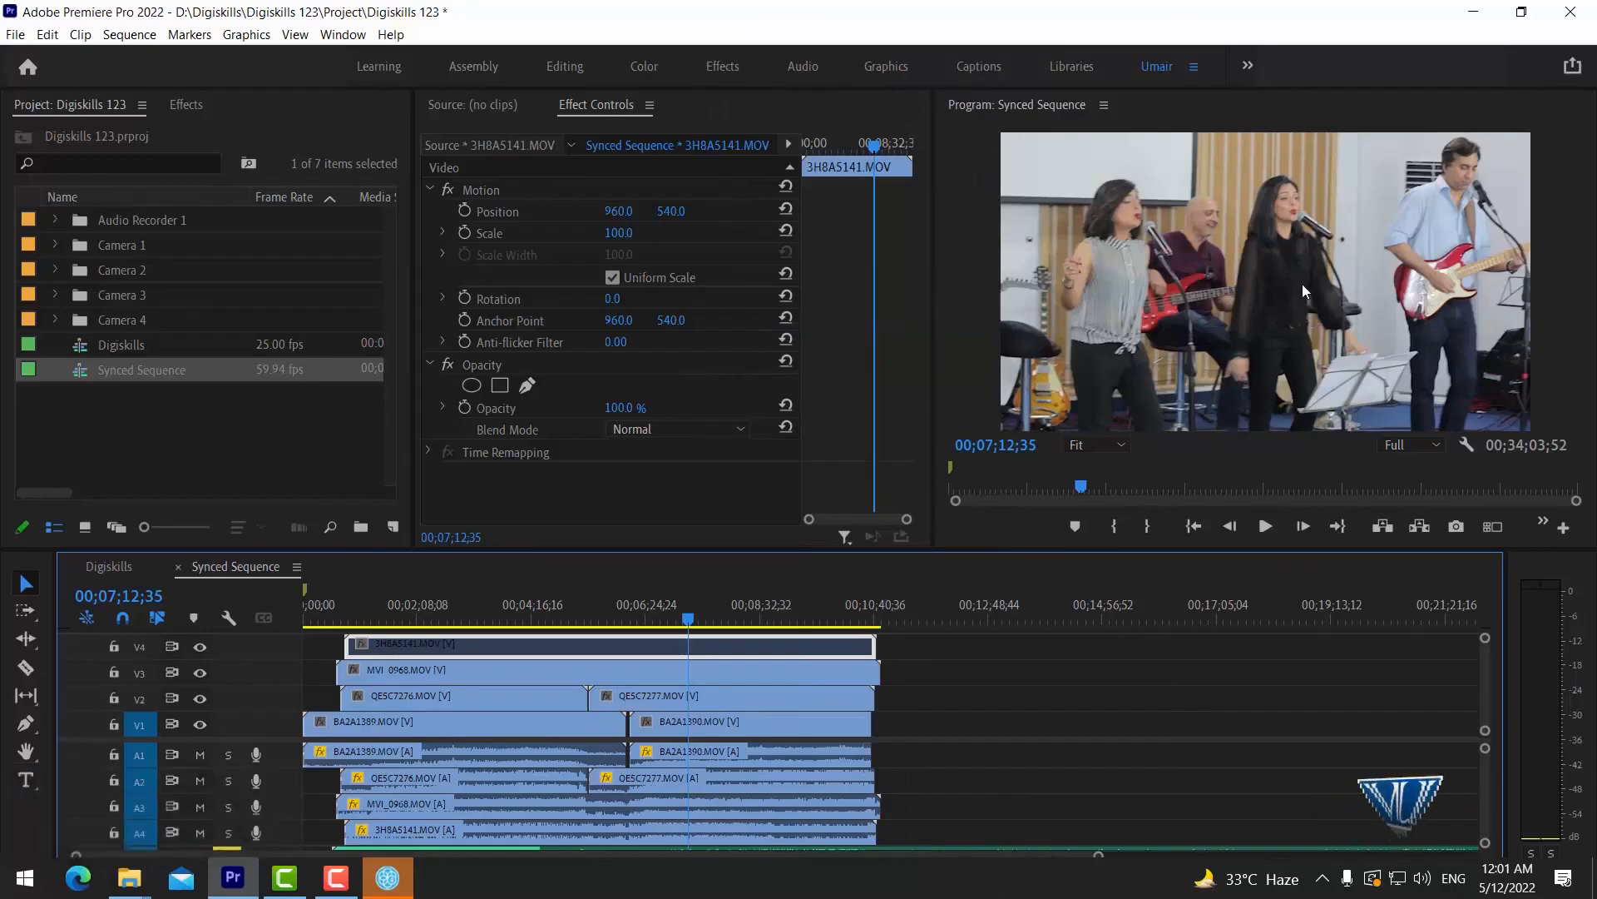
{"action": "key", "text": "space"}
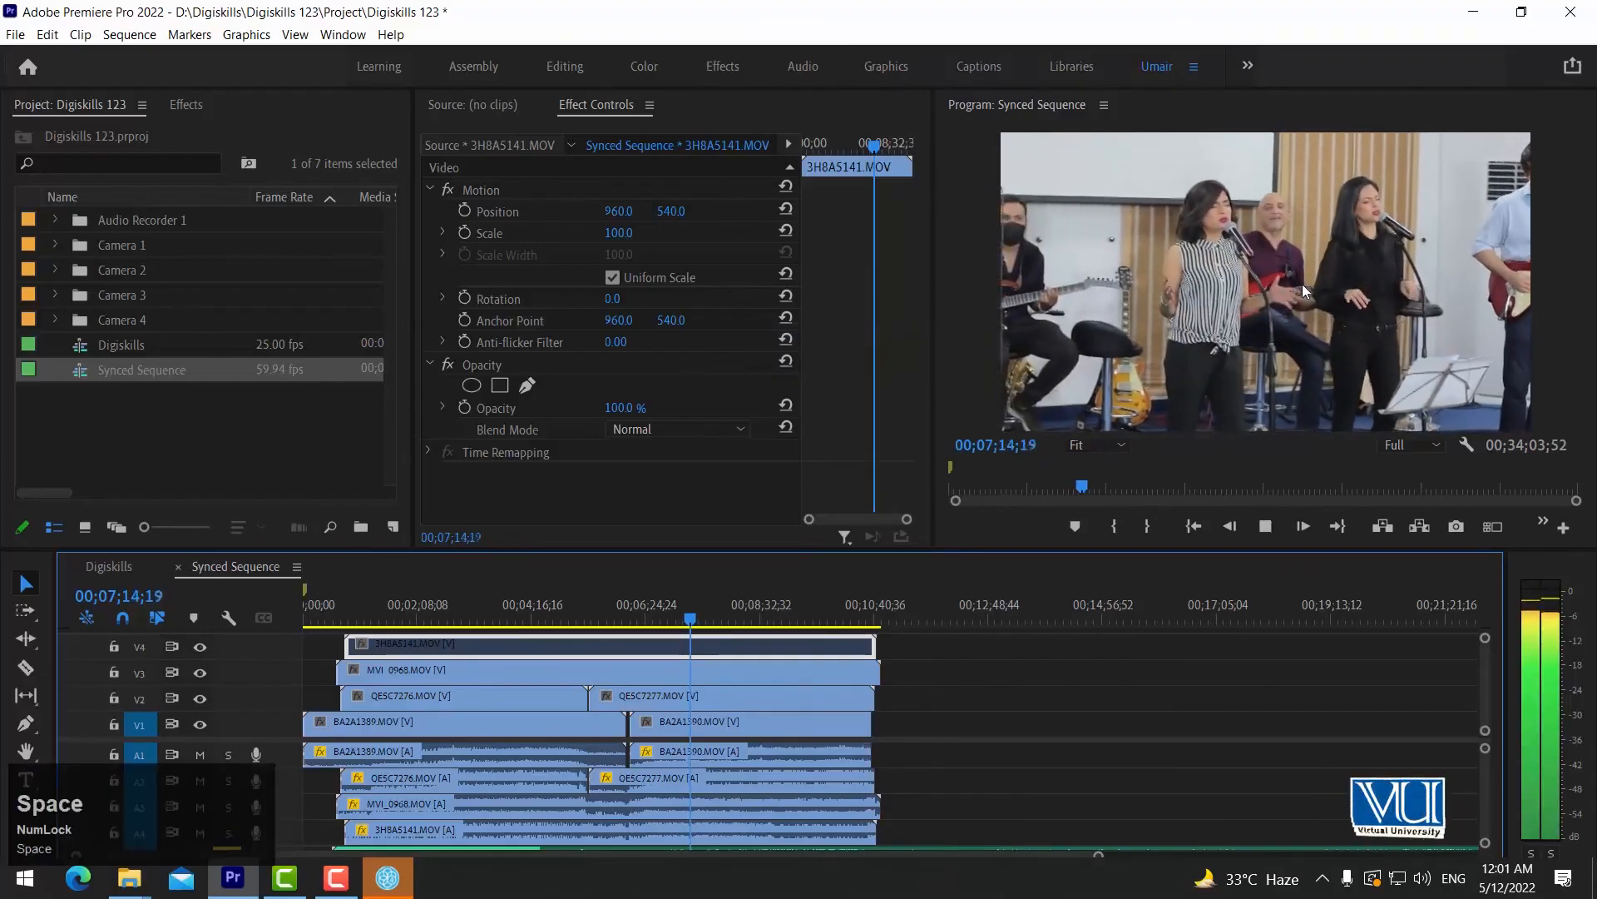
{"action": "key", "text": "space"}
Disable the MVI_0968.MOV clip on video track V3 and play the V2 camera angle briefly to check its sync.
{"action": "left_click", "coordinate": [697, 670]}
{"action": "right_click", "coordinate": [677, 671]}
{"action": "left_click", "coordinate": [731, 331]}
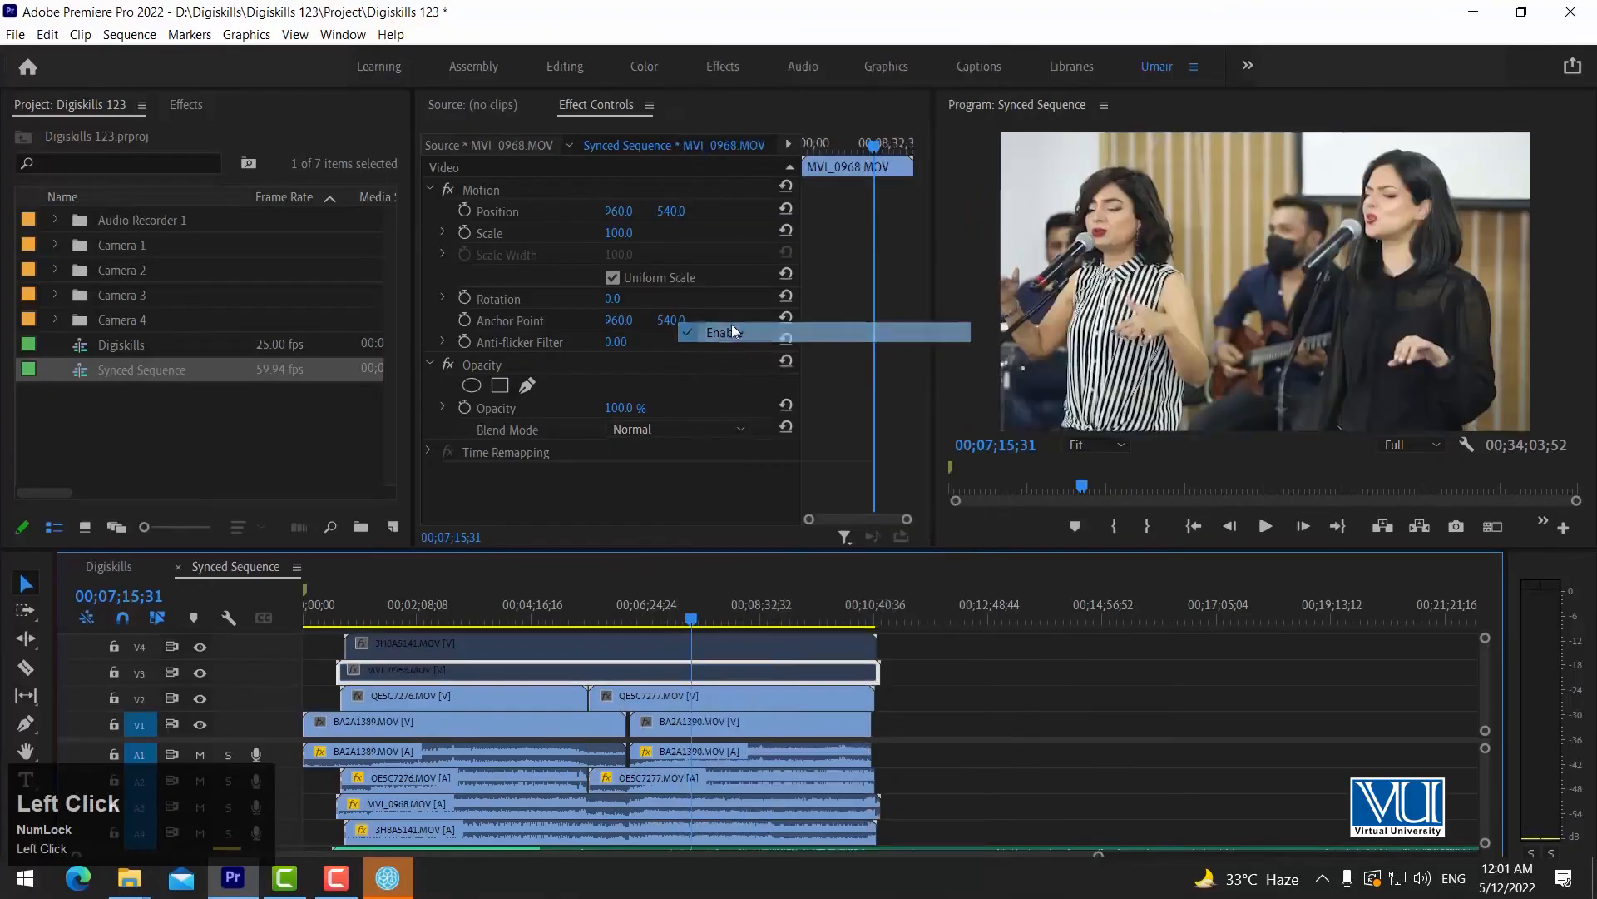
{"action": "key", "text": "space"}
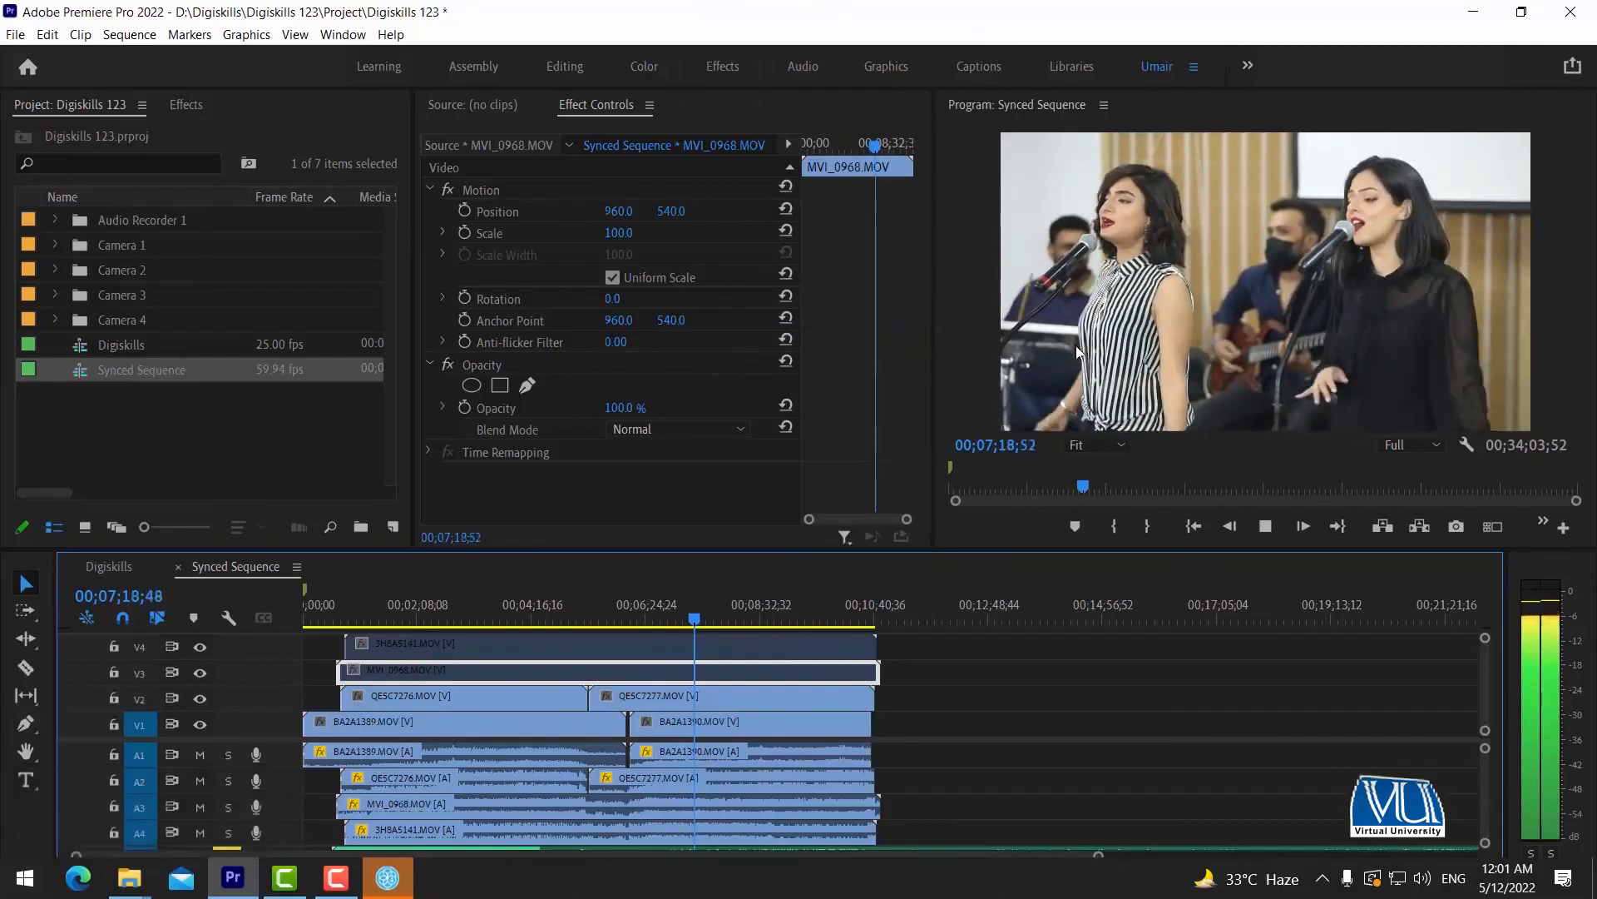
{"action": "key", "text": "space"}
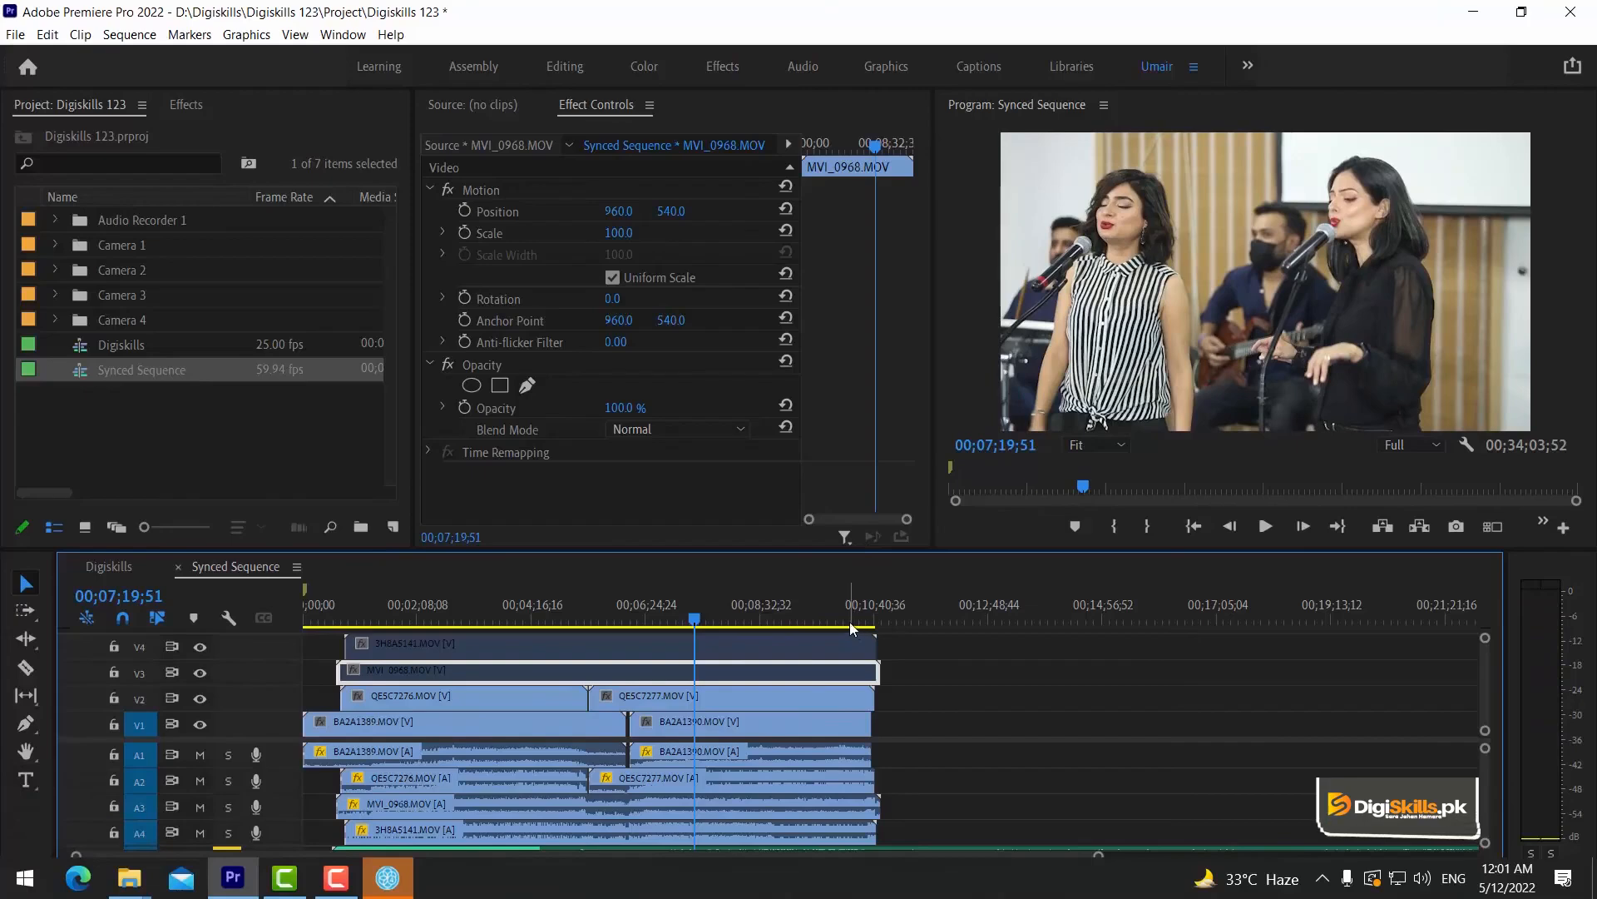
Select the disabled 3H8A5141.MOV clip on video track V4 and open its clip options.
{"action": "left_click", "coordinate": [832, 646]}
{"action": "right_click", "coordinate": [775, 646]}
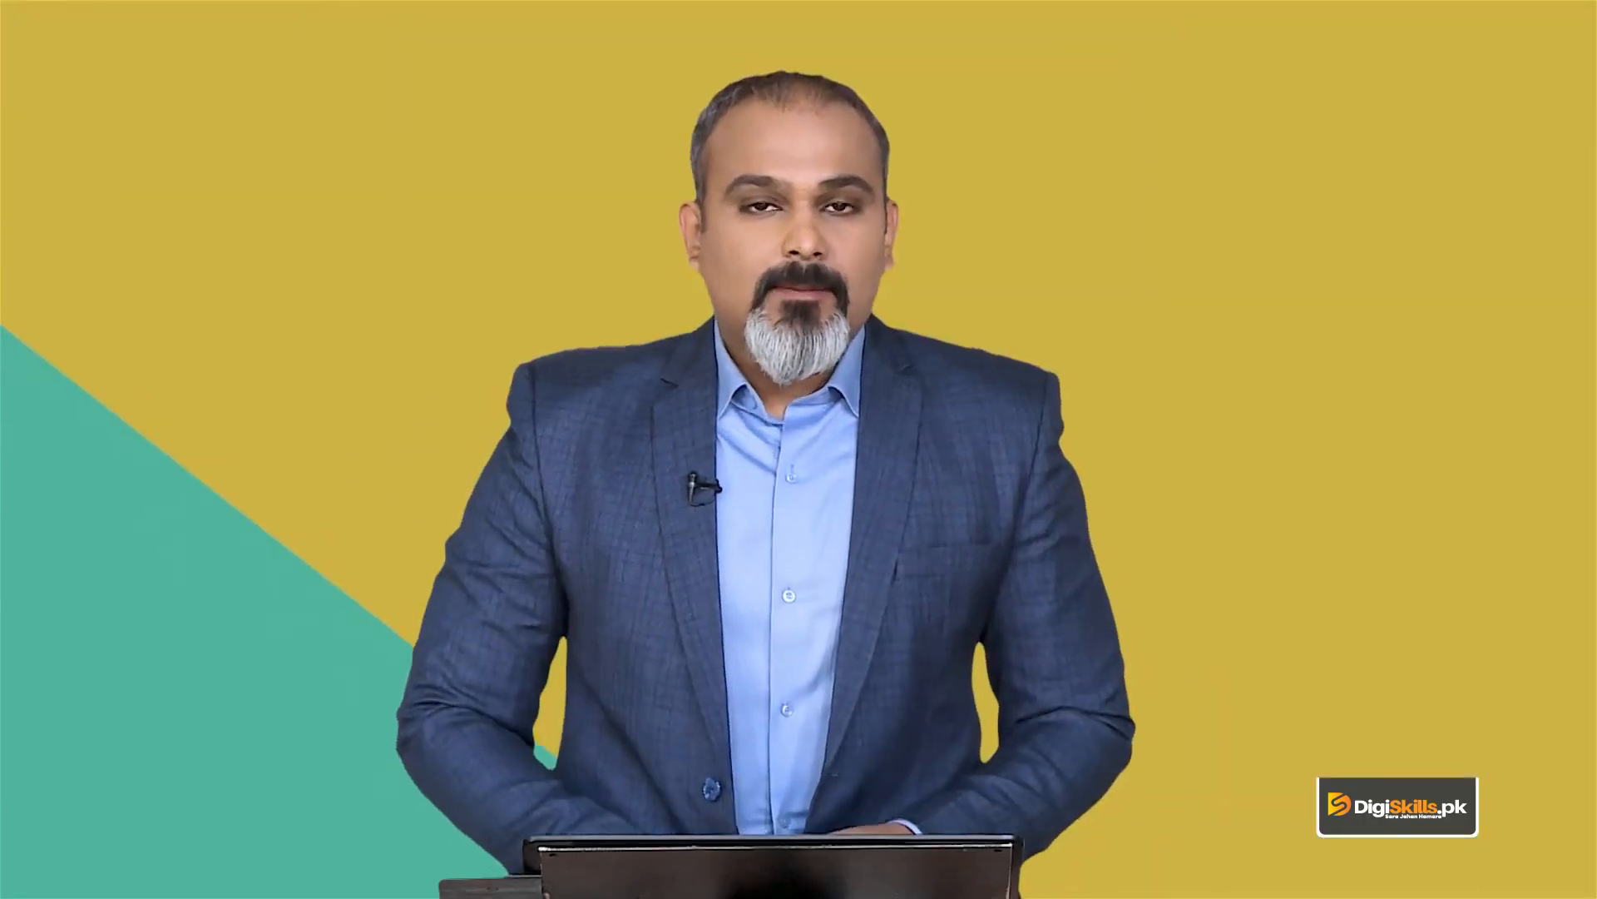